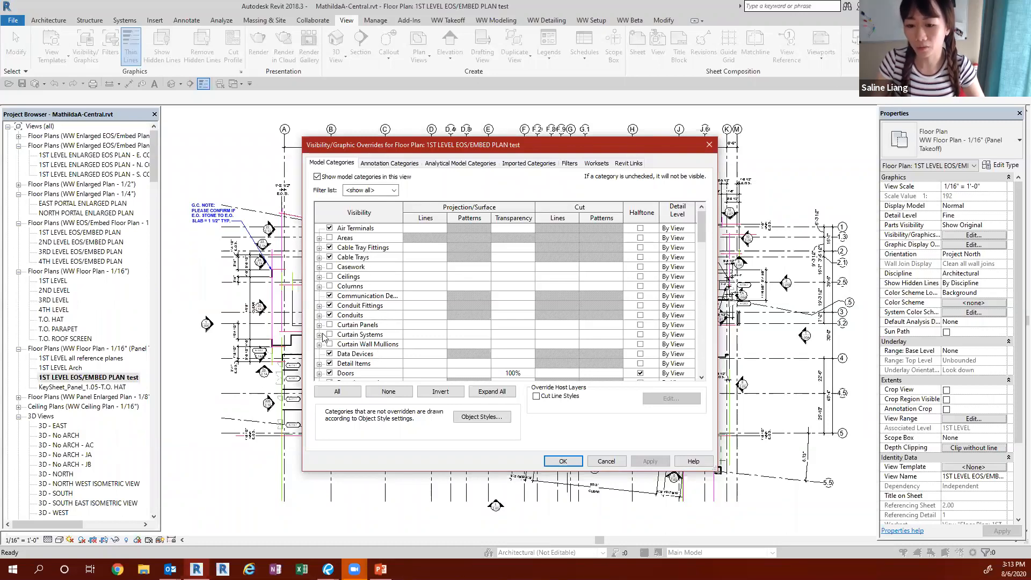
Step: Review which model categories are switched on in the visibility overrides of the 1ST LEVEL EOS/EMBED PLAN test view
{"action": "scroll", "coordinate": [320, 333], "scroll_direction": "down", "scroll_amount": 4}
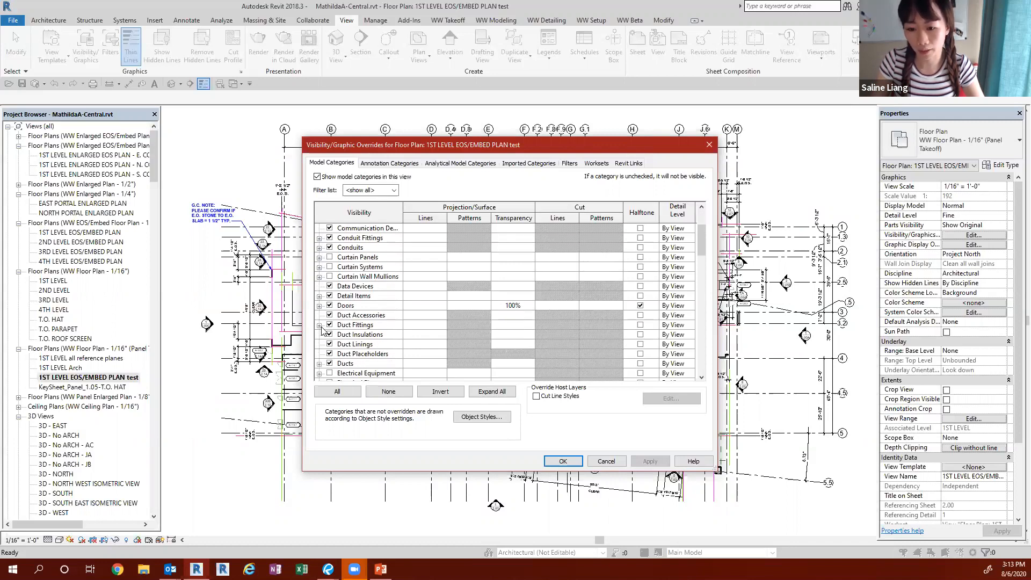
{"action": "scroll", "coordinate": [322, 330], "scroll_direction": "down", "scroll_amount": 5}
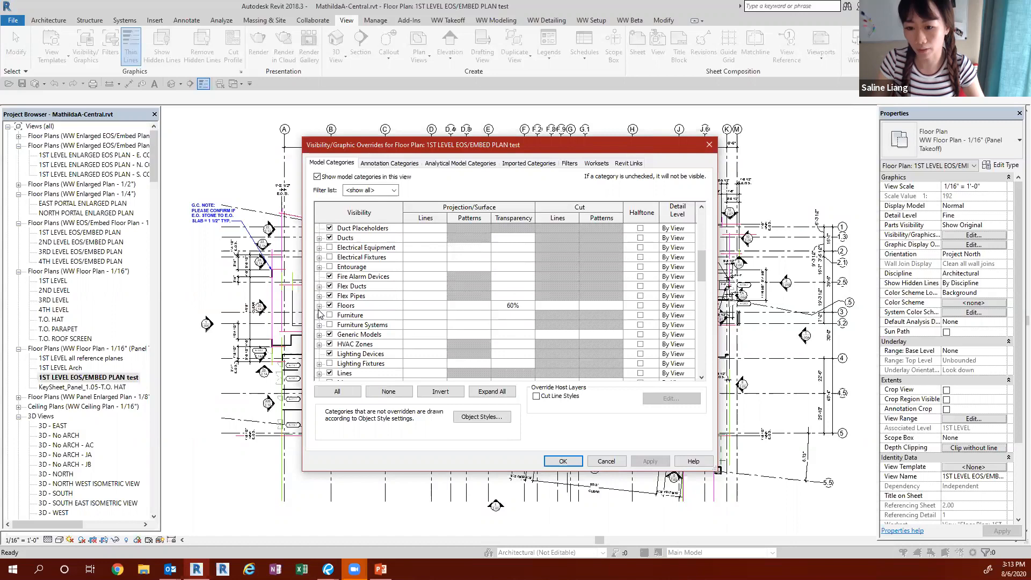
{"action": "scroll", "coordinate": [346, 312], "scroll_direction": "down", "scroll_amount": 2}
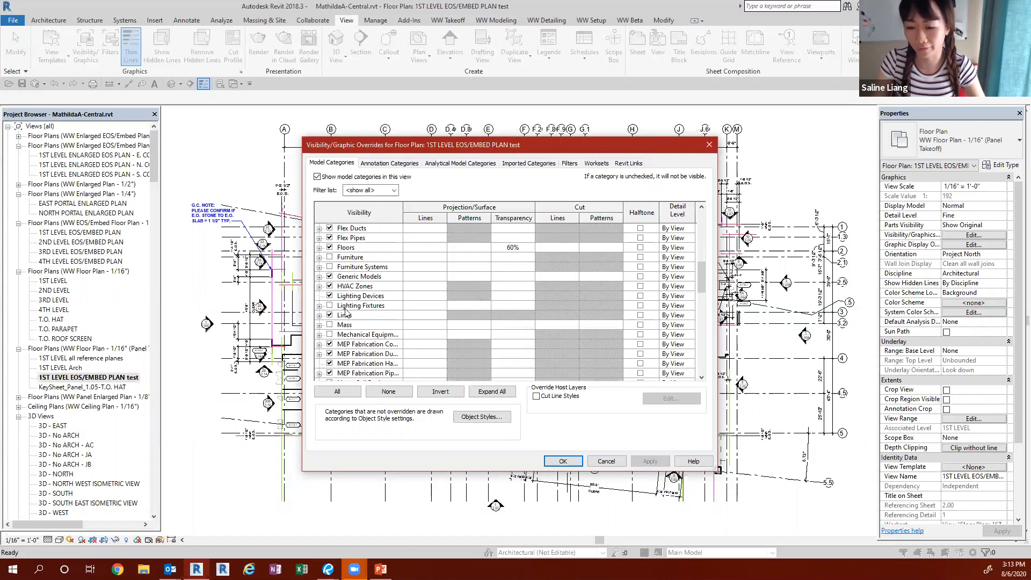
{"action": "scroll", "coordinate": [345, 312], "scroll_direction": "down", "scroll_amount": 3}
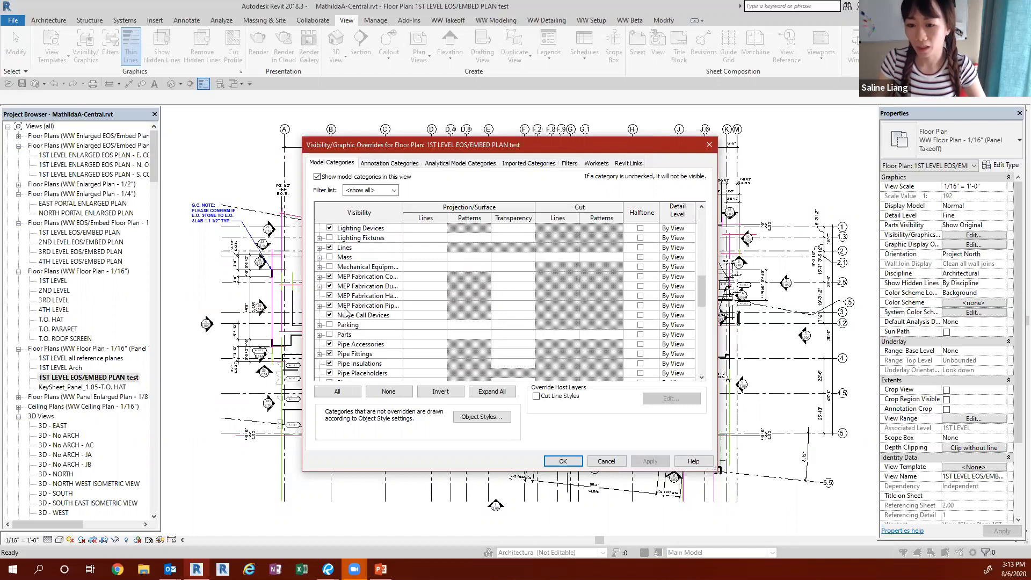
{"action": "scroll", "coordinate": [346, 312], "scroll_direction": "down", "scroll_amount": 2}
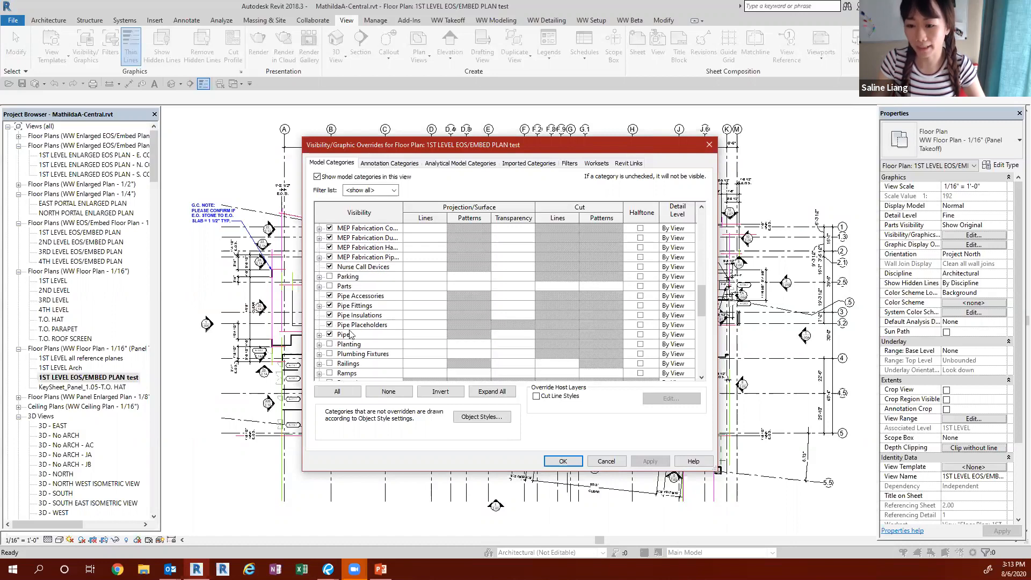
{"action": "scroll", "coordinate": [357, 329], "scroll_direction": "down", "scroll_amount": 2}
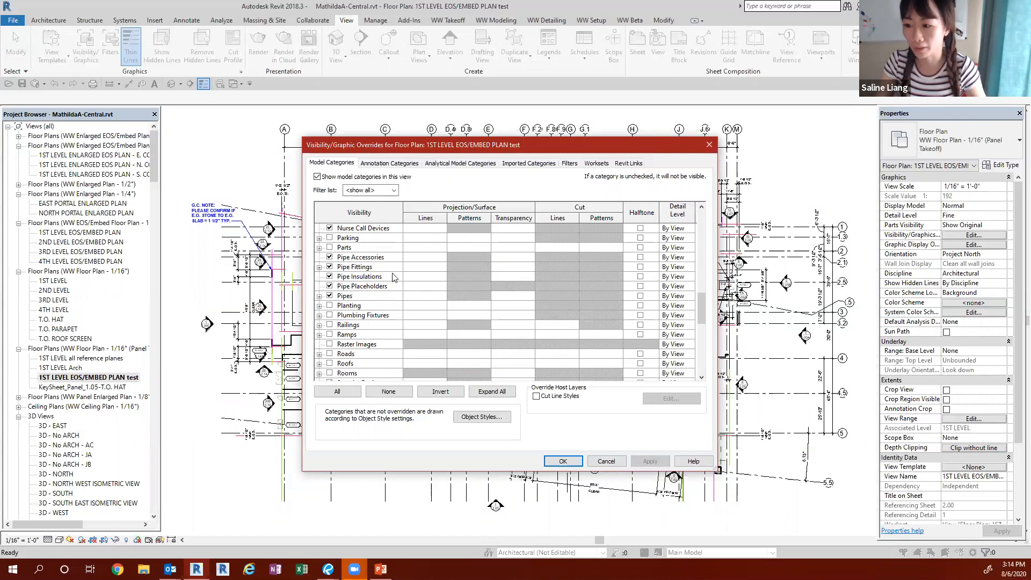
{"action": "scroll", "coordinate": [352, 333], "scroll_direction": "down", "scroll_amount": 2}
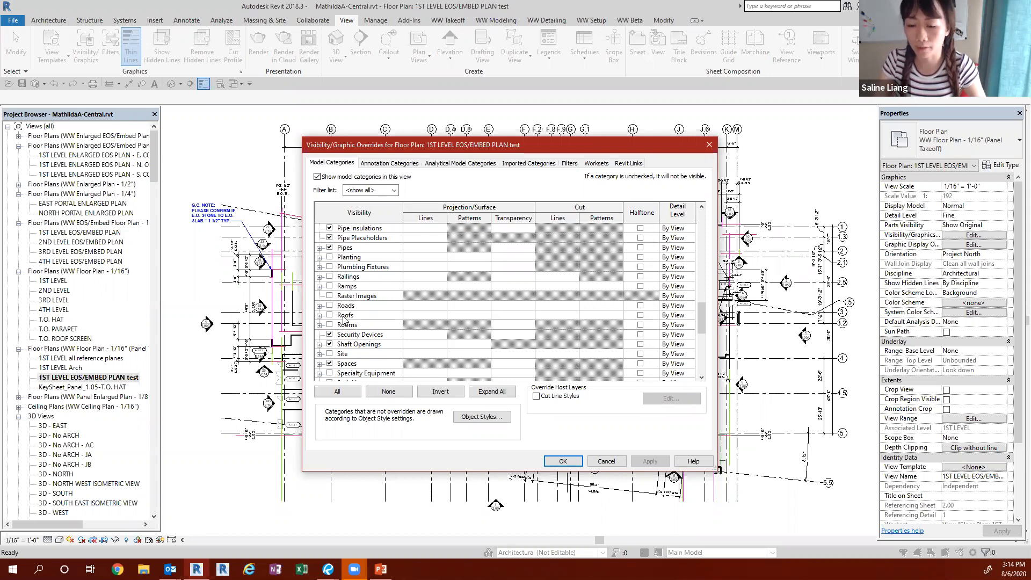
{"action": "scroll", "coordinate": [354, 344], "scroll_direction": "down", "scroll_amount": 6}
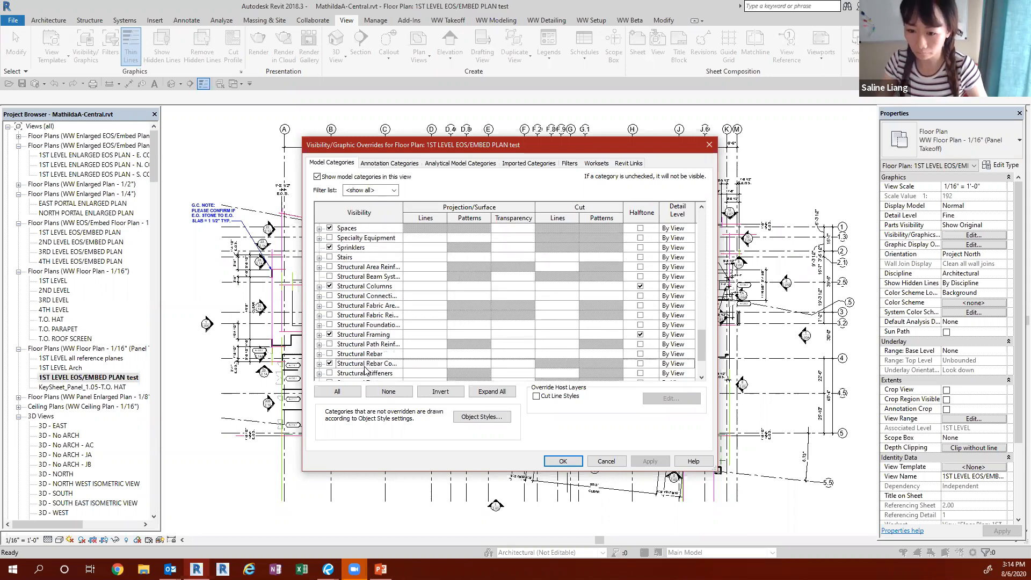
{"action": "scroll", "coordinate": [364, 367], "scroll_direction": "down", "scroll_amount": 1}
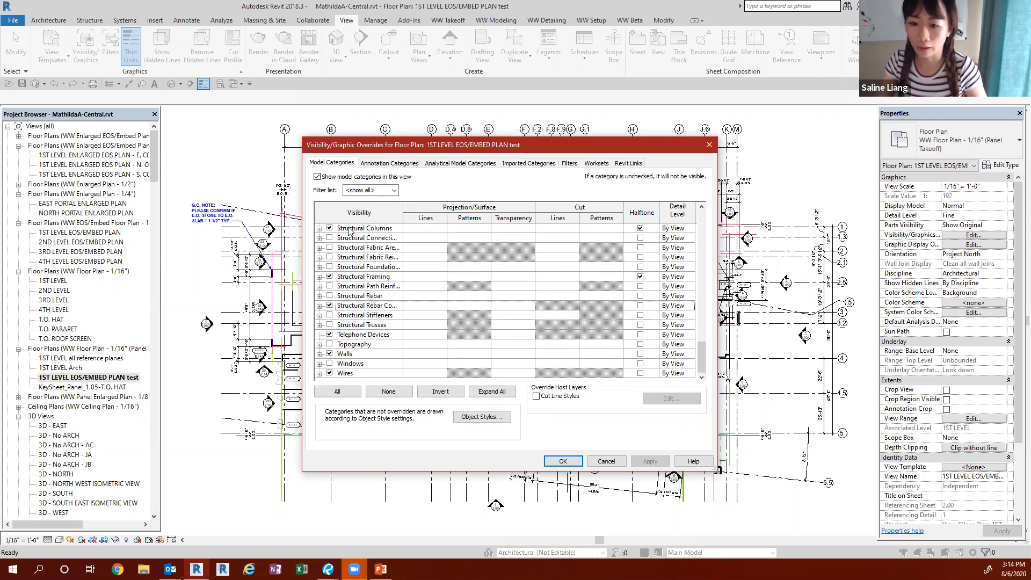
{"action": "scroll", "coordinate": [344, 332], "scroll_direction": "up", "scroll_amount": 2}
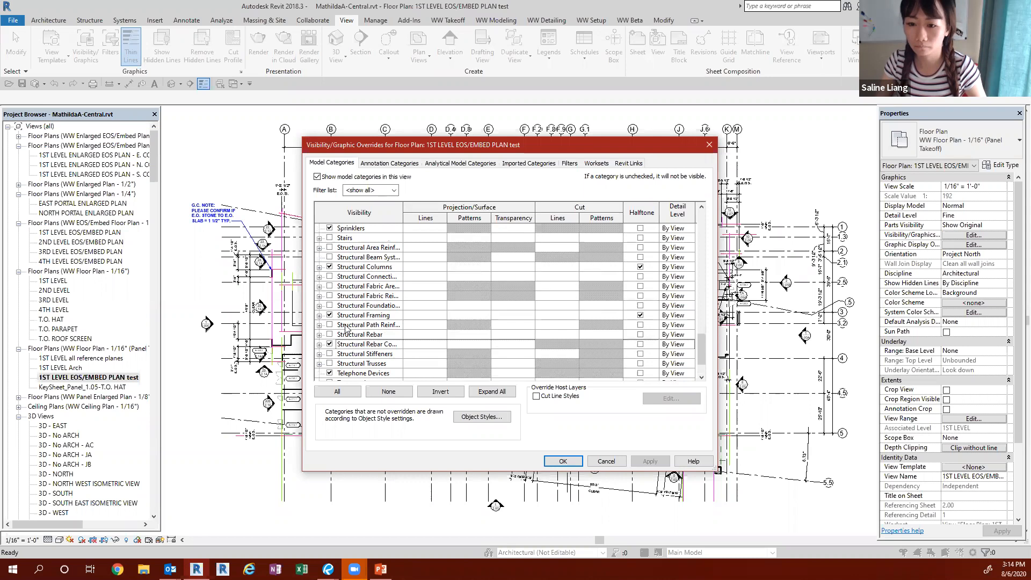
{"action": "scroll", "coordinate": [345, 328], "scroll_direction": "up", "scroll_amount": 3}
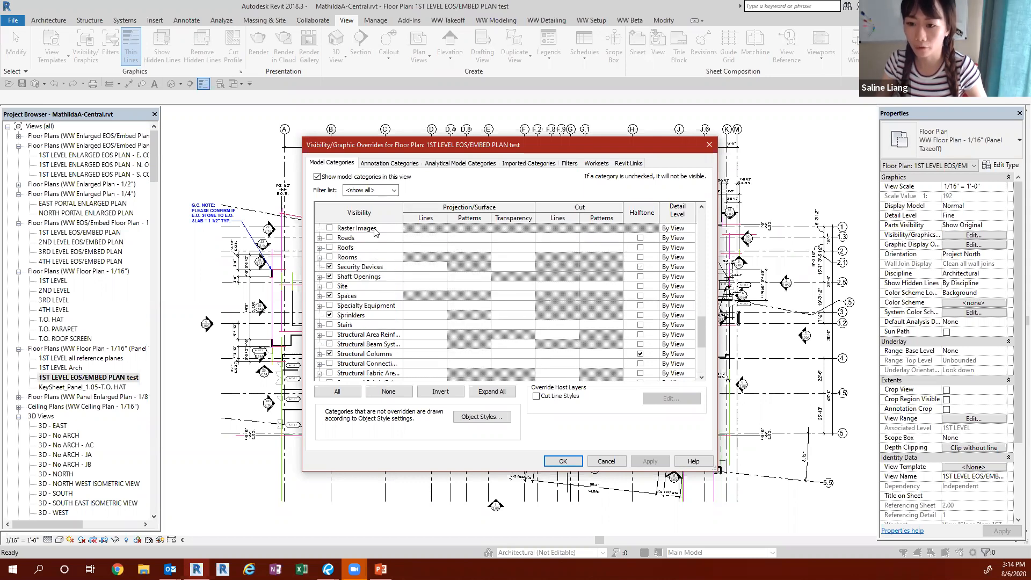
Step: Check the view's annotation category and Revit link visibility, and close the overrides without changes
{"action": "left_click", "coordinate": [385, 165]}
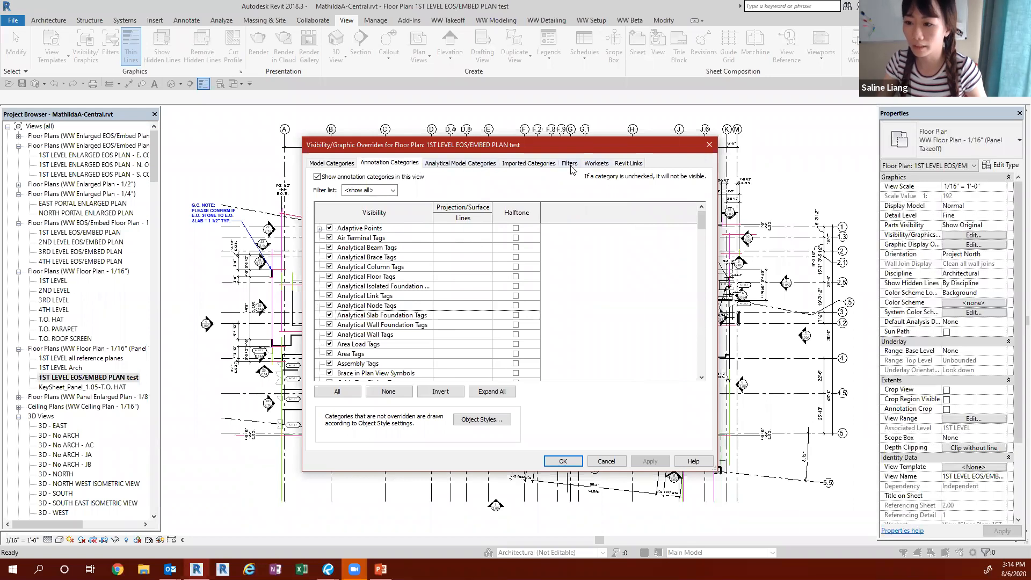
{"action": "left_click", "coordinate": [628, 163]}
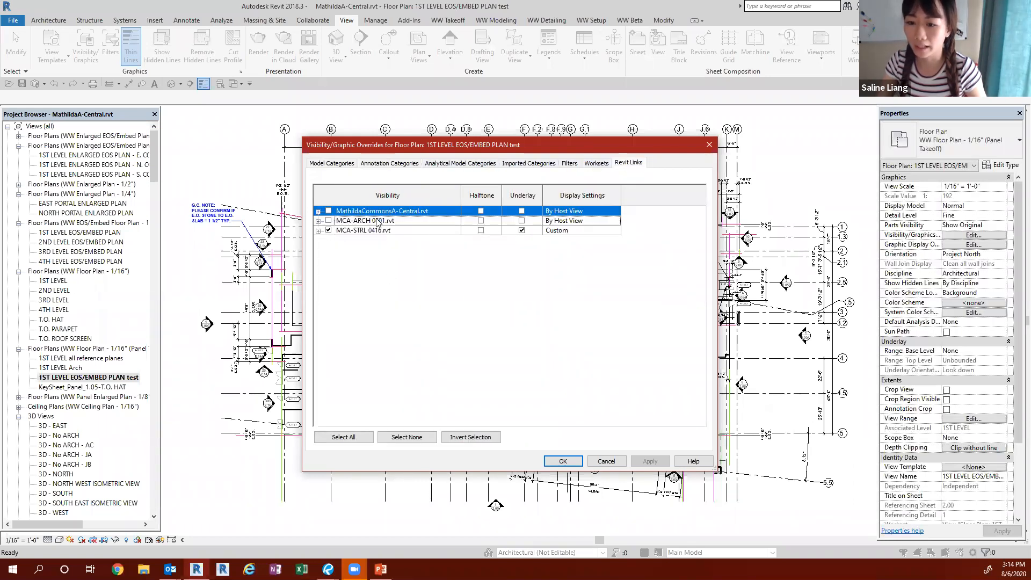
{"action": "left_click", "coordinate": [710, 145]}
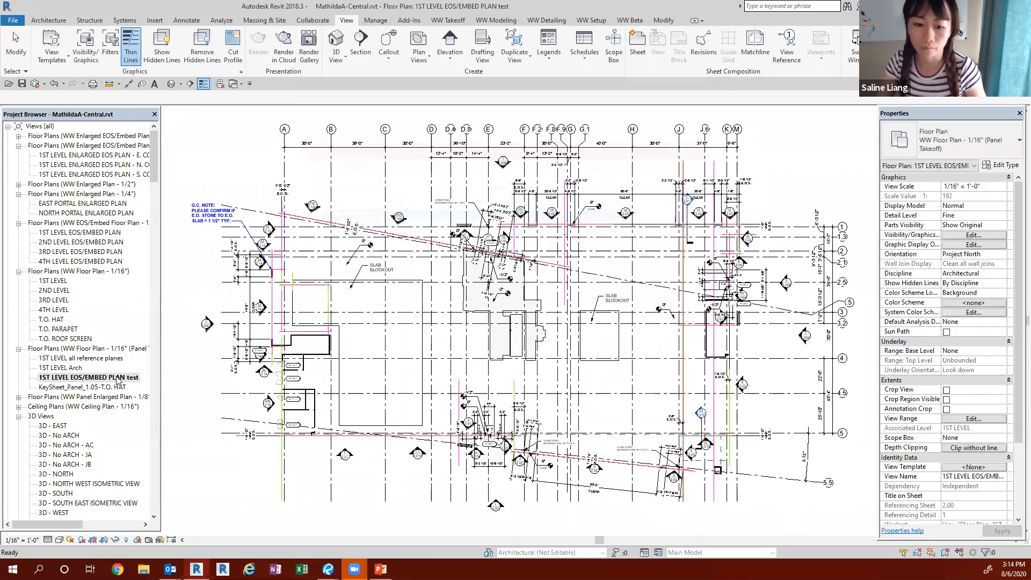
Step: Switch to the 1ST LEVEL Arch floor plan and open its visibility overrides for Revit links
{"action": "left_click", "coordinate": [237, 84]}
{"action": "left_click", "coordinate": [259, 123]}
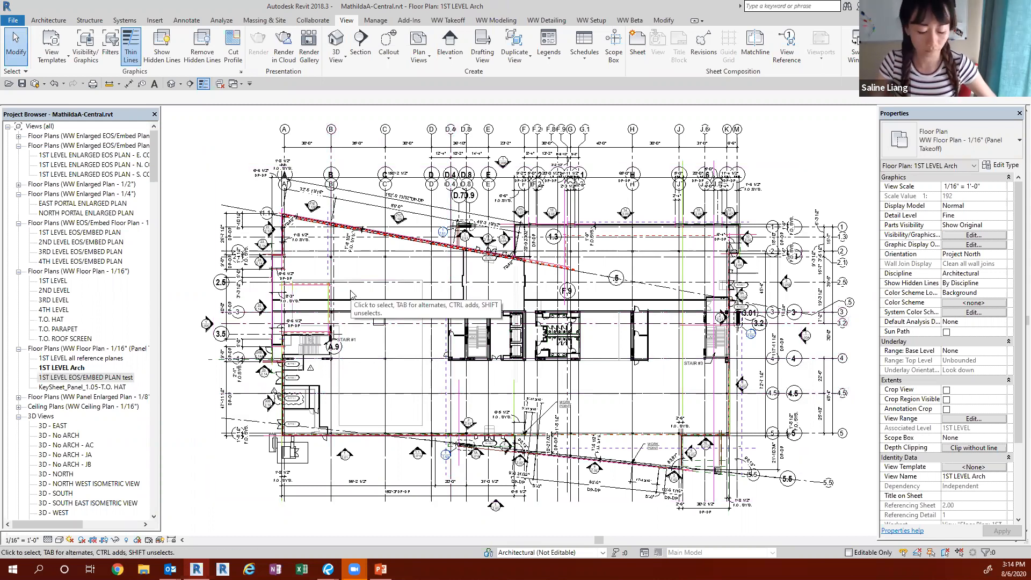
{"action": "key", "text": "v"}
{"action": "key", "text": "g"}
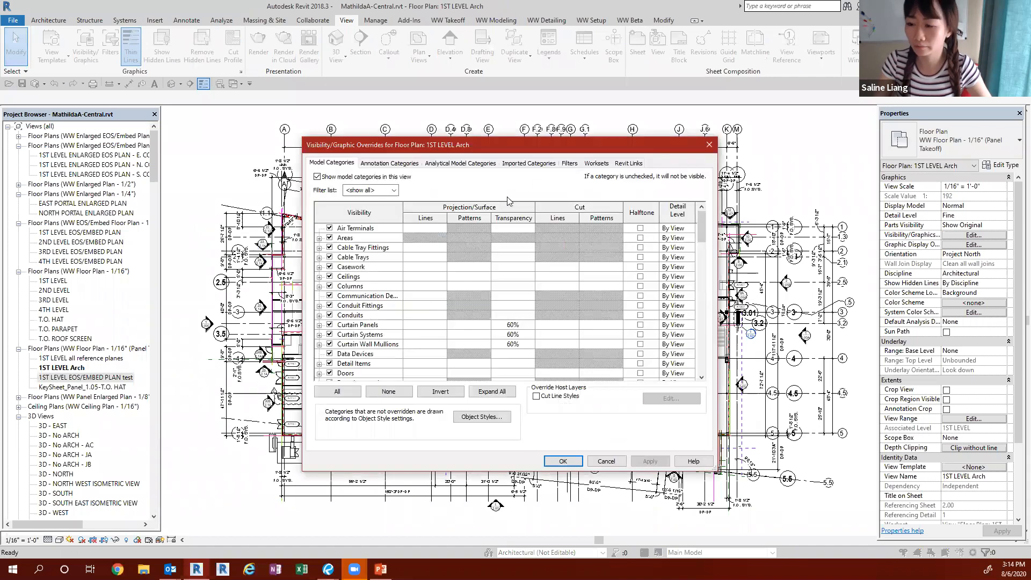
{"action": "left_click", "coordinate": [624, 163]}
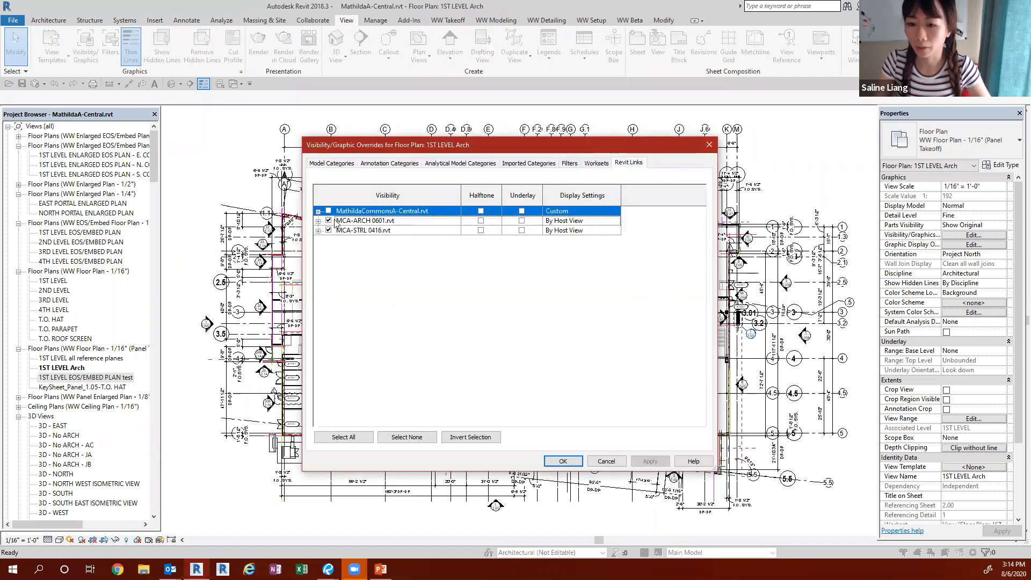
Step: Open the display settings of the MCA-ARCH 0601.rvt link and set its basic display mode to Custom
{"action": "left_click", "coordinate": [358, 222]}
{"action": "left_click", "coordinate": [564, 221]}
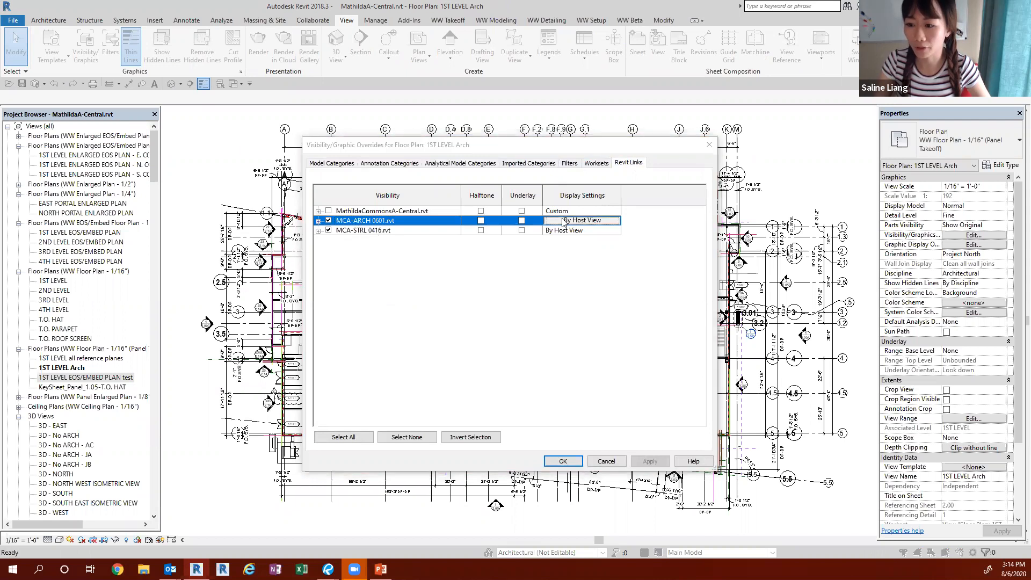
{"action": "left_click_drag", "start_coordinate": [606, 148], "coordinate": [596, 152]}
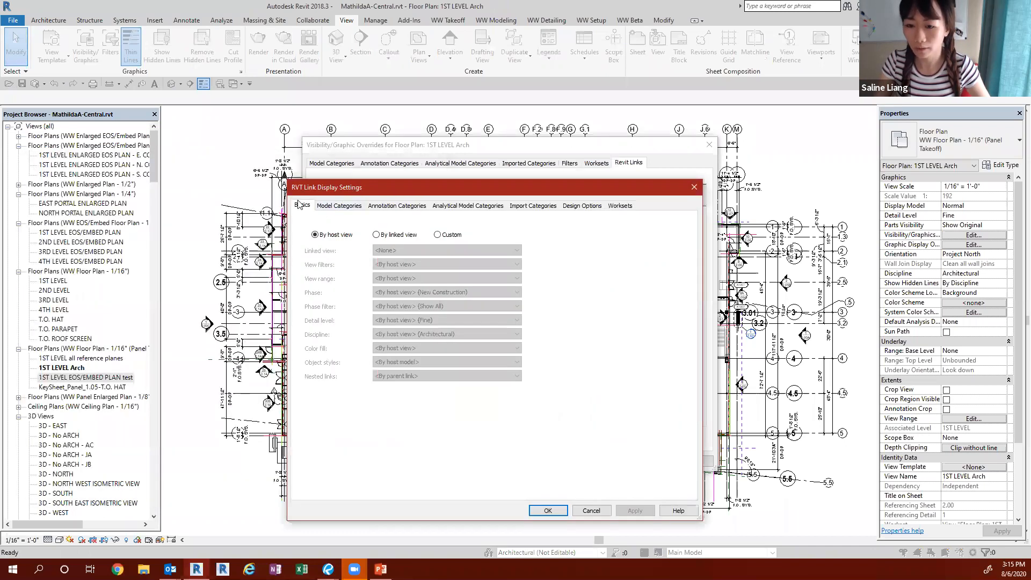
{"action": "left_click", "coordinate": [439, 237]}
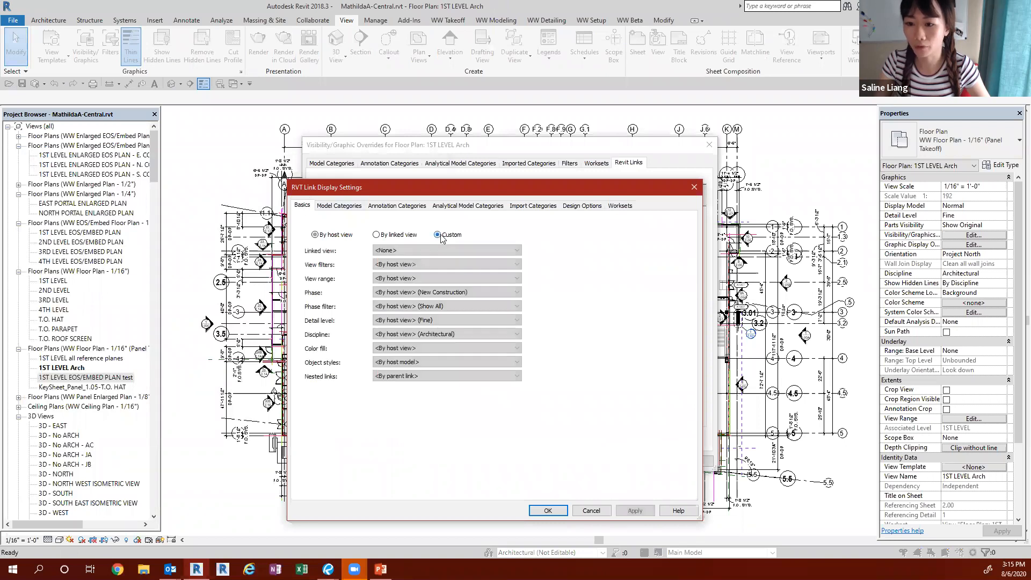
Step: Set the architectural link's model categories to <Custom>, keeping model categories shown in this view
{"action": "left_click", "coordinate": [340, 207]}
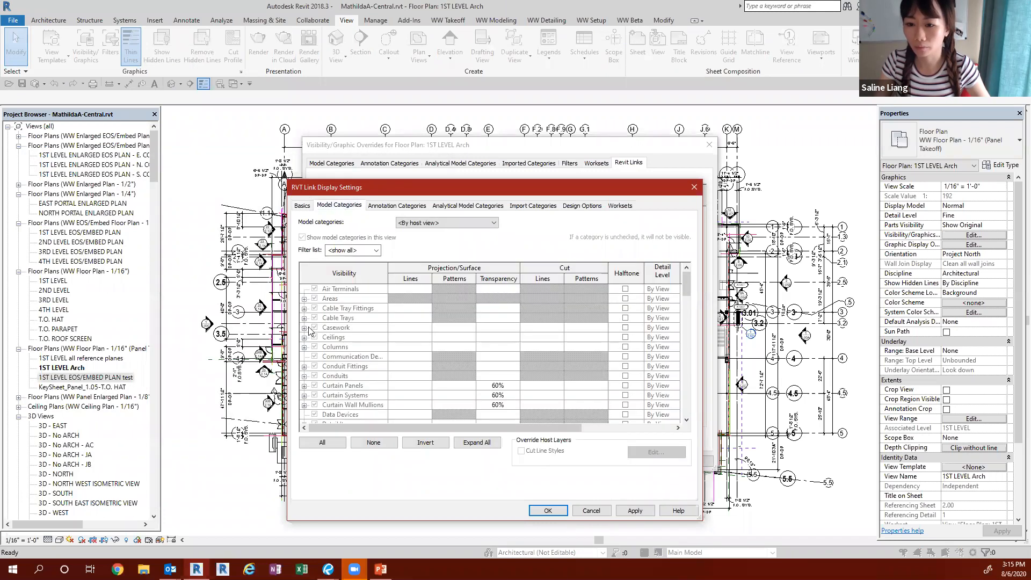
{"action": "left_click", "coordinate": [418, 222]}
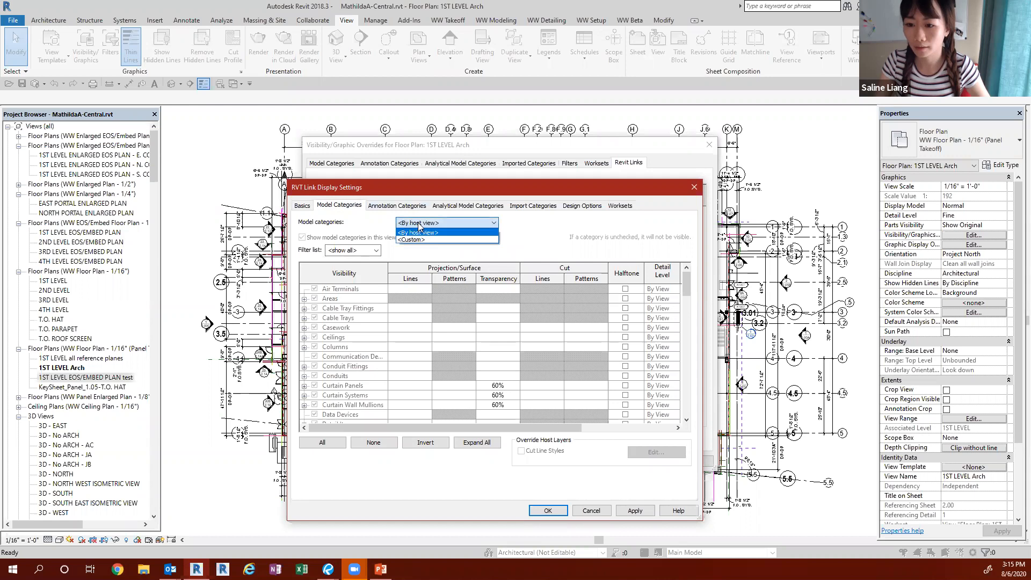
{"action": "left_click", "coordinate": [418, 240]}
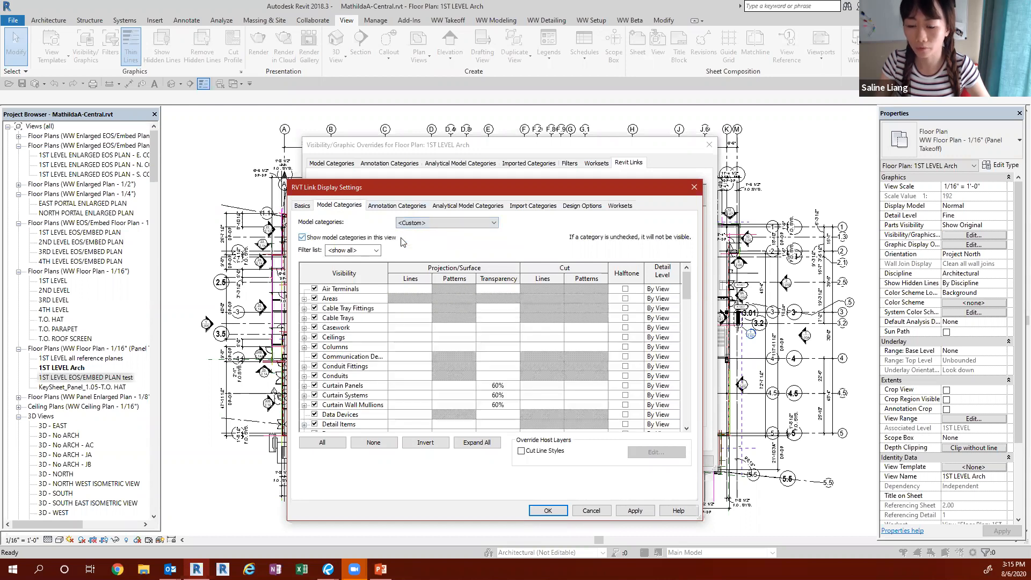
{"action": "left_click", "coordinate": [301, 238]}
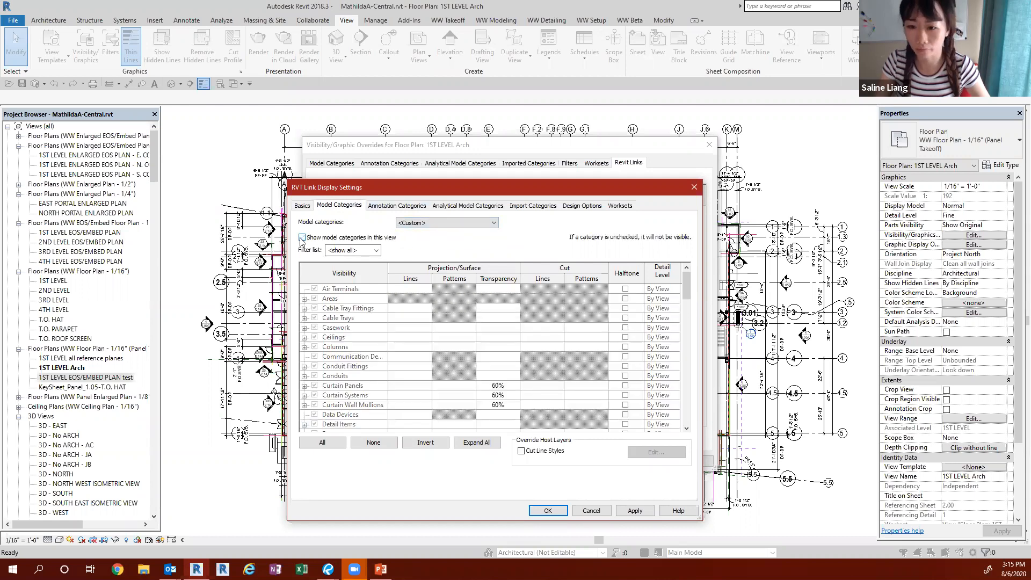
{"action": "left_click", "coordinate": [302, 238]}
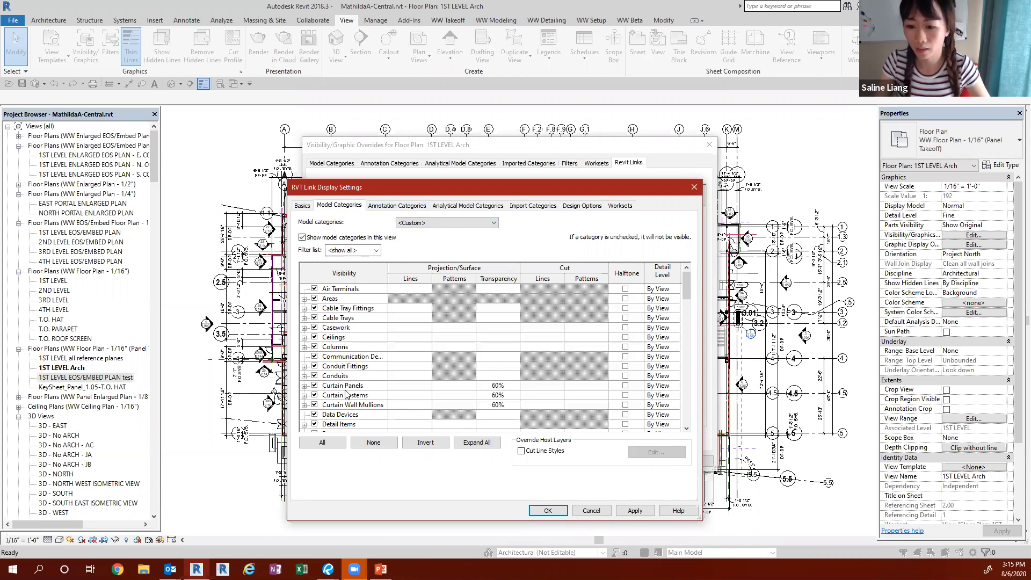
Step: Hide the link's model categories from Air Terminals through Casework and from Communication Devices through Conduits
{"action": "left_click", "coordinate": [344, 289]}
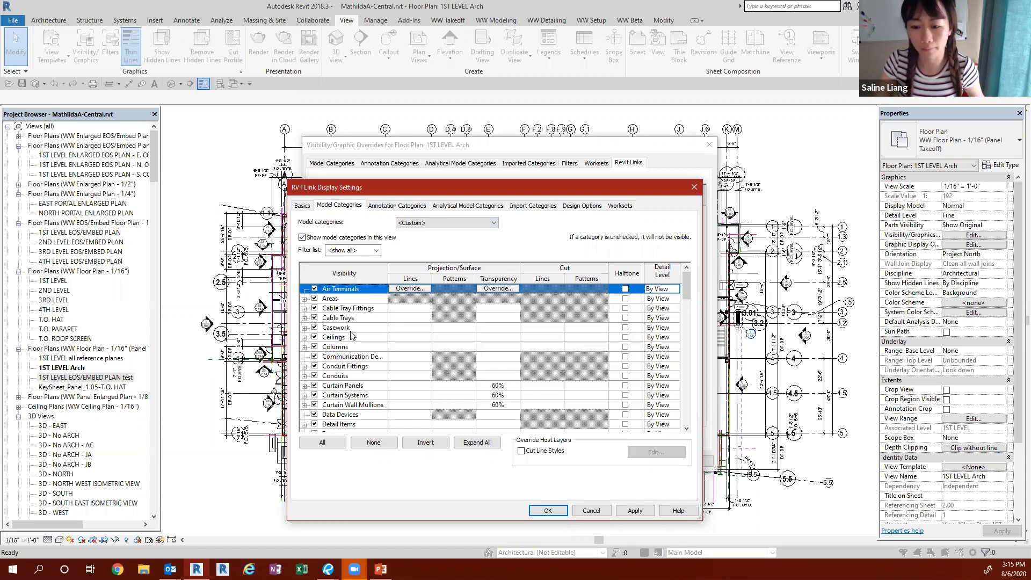
{"action": "left_click", "coordinate": [351, 328], "text": "shift"}
{"action": "left_click", "coordinate": [314, 327]}
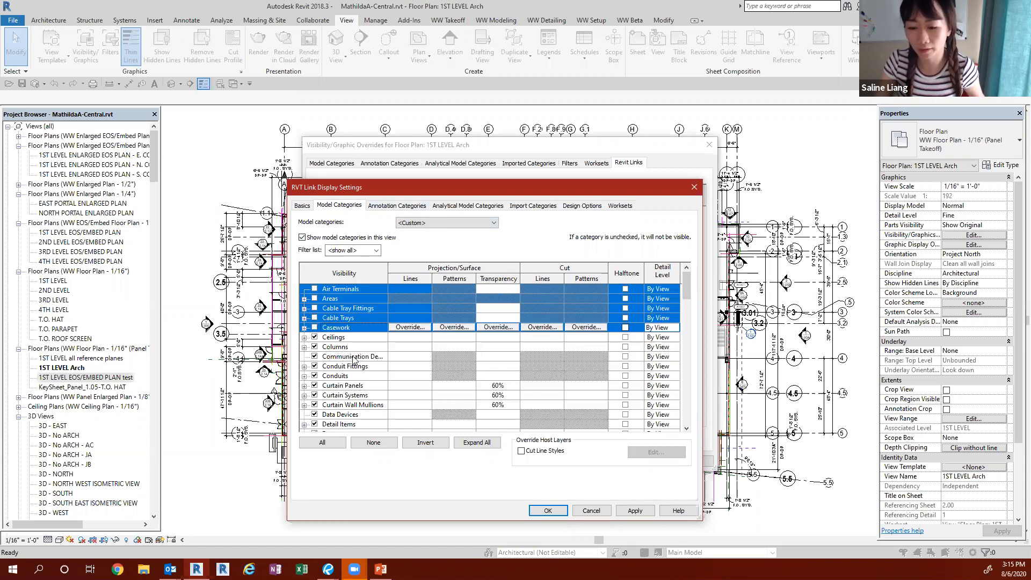
{"action": "left_click", "coordinate": [349, 357]}
{"action": "left_click", "coordinate": [326, 366], "text": "shift"}
{"action": "left_click", "coordinate": [314, 365]}
{"action": "left_click", "coordinate": [314, 377]}
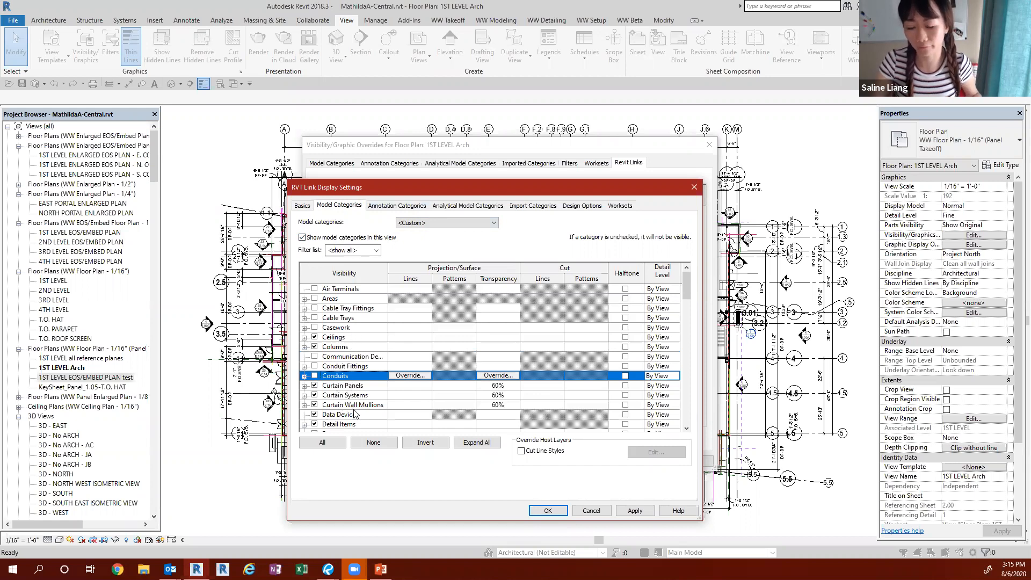
Step: Hide the link's duct-related model categories, from Duct Accessories through Ducts
{"action": "scroll", "coordinate": [356, 417], "scroll_direction": "down", "scroll_amount": 3}
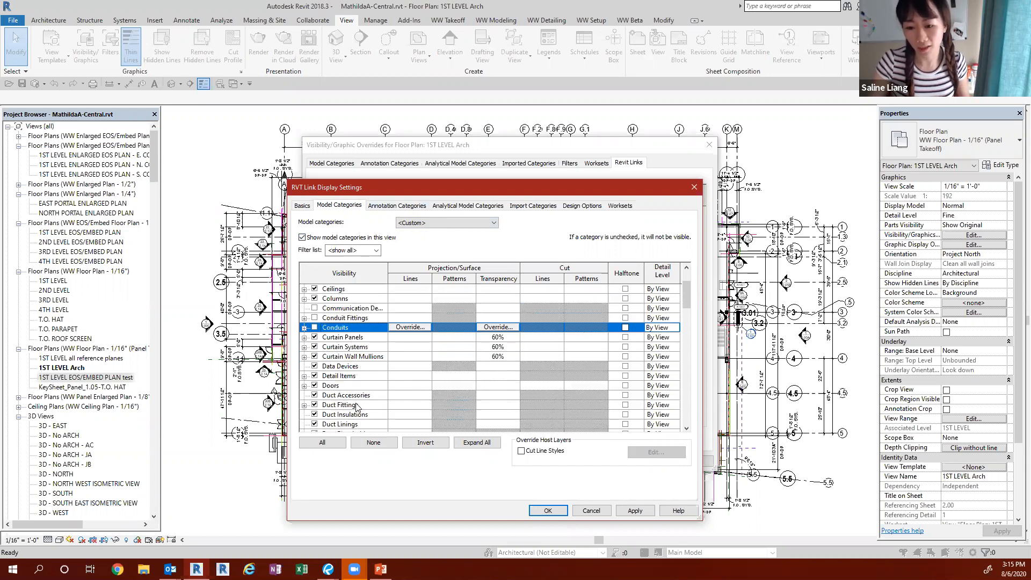
{"action": "left_click", "coordinate": [340, 357]}
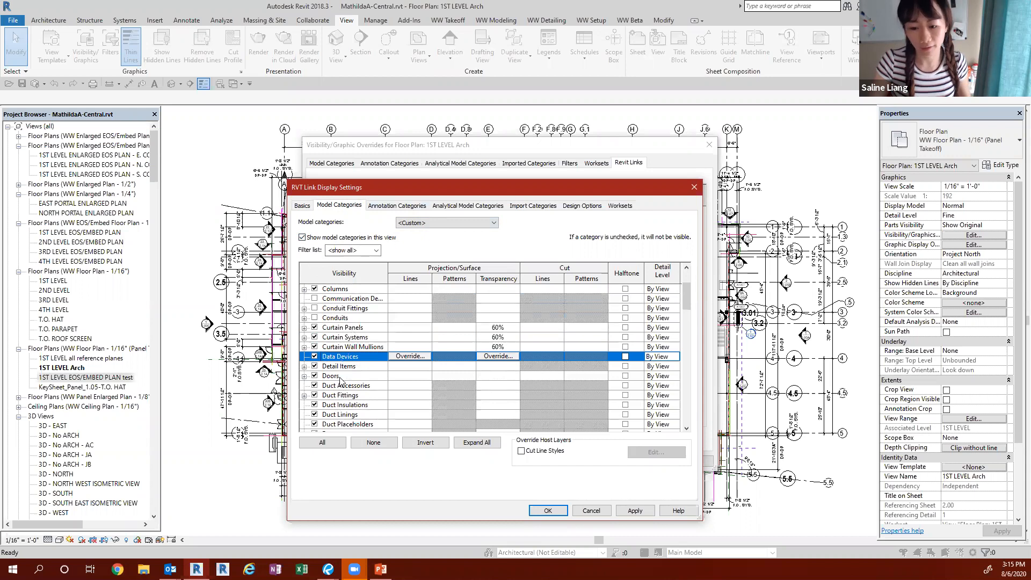
{"action": "scroll", "coordinate": [339, 387], "scroll_direction": "down", "scroll_amount": 4}
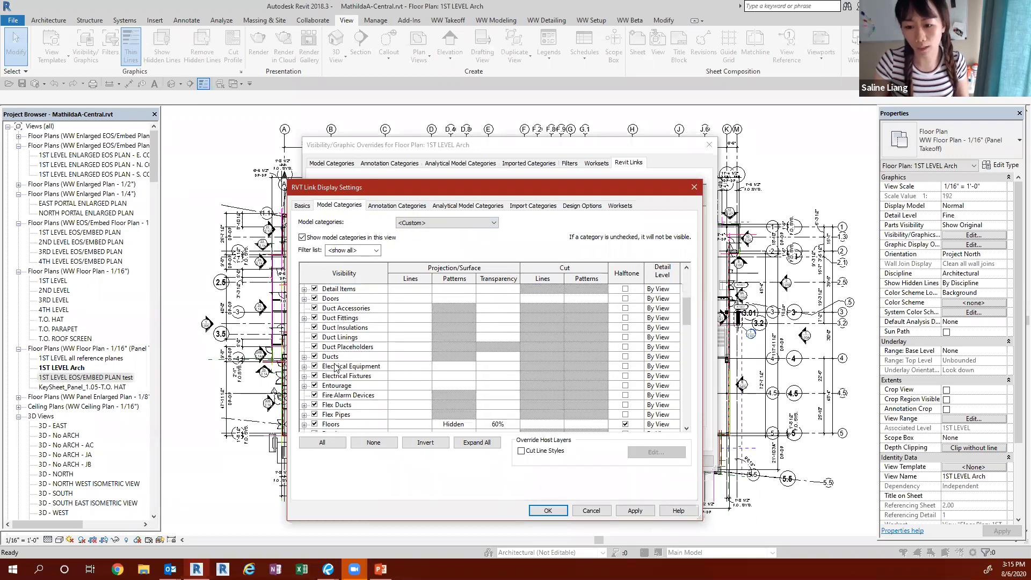
{"action": "left_click", "coordinate": [334, 356]}
{"action": "scroll", "coordinate": [329, 329], "scroll_direction": "up", "scroll_amount": 2}
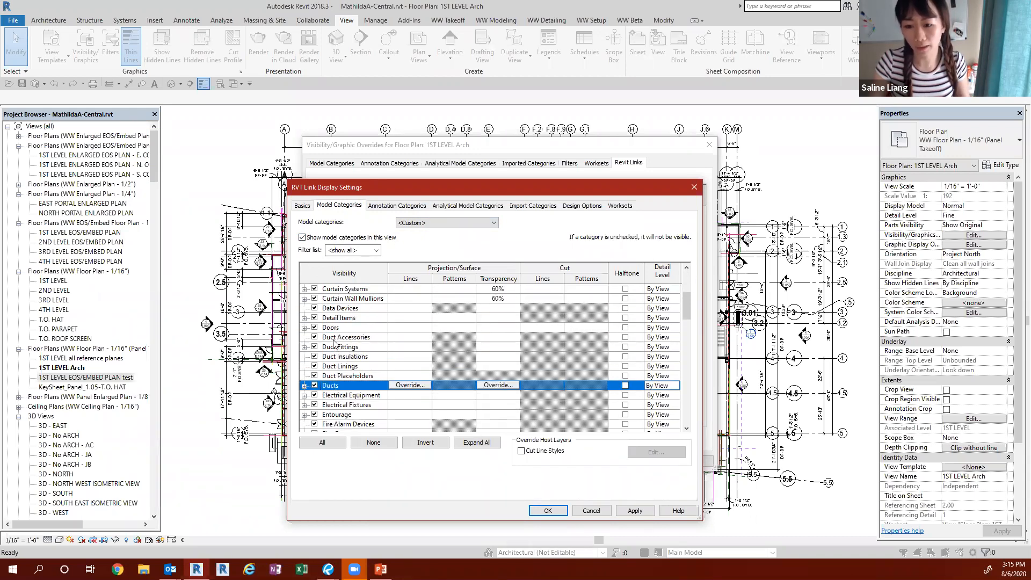
{"action": "left_click", "coordinate": [334, 338], "text": "shift"}
{"action": "left_click", "coordinate": [315, 337]}
Step: Try hiding the link's model categories from Pipe Accessories through Plumbing Fixtures, discard the link display changes, and close the view's visibility overrides
{"action": "scroll", "coordinate": [360, 389], "scroll_direction": "down", "scroll_amount": 3}
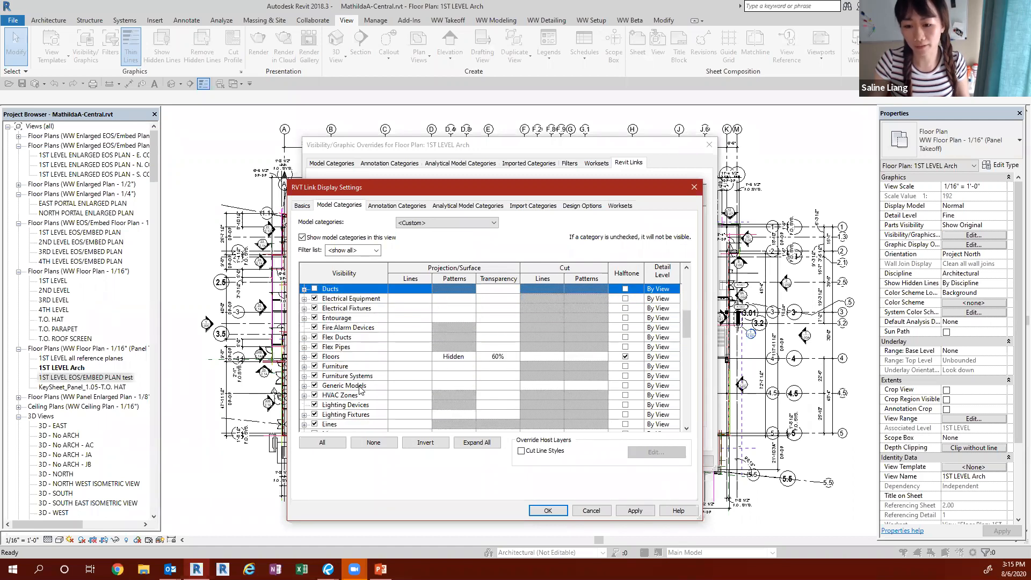
{"action": "scroll", "coordinate": [359, 388], "scroll_direction": "down", "scroll_amount": 2}
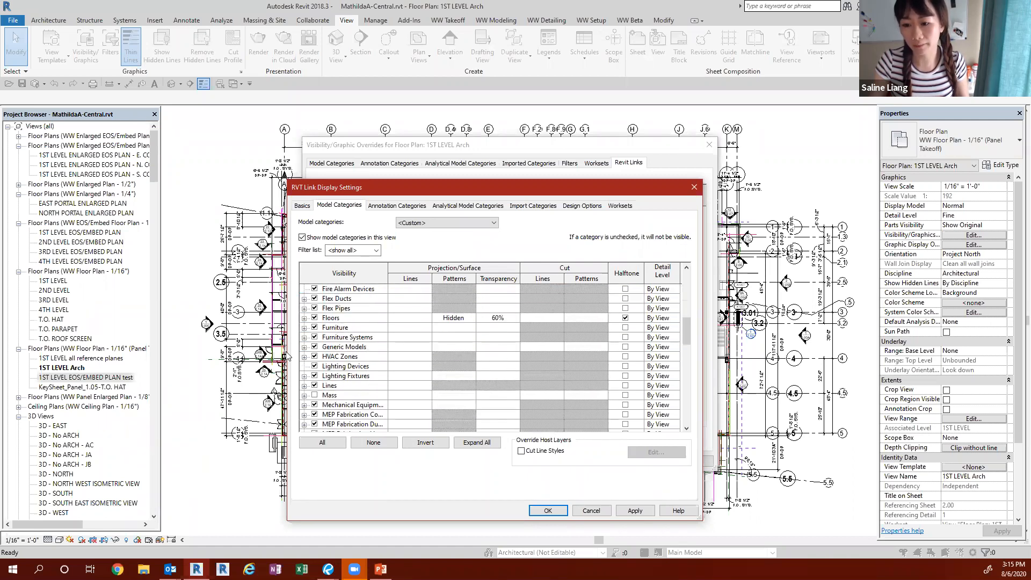
{"action": "scroll", "coordinate": [356, 370], "scroll_direction": "down", "scroll_amount": 5}
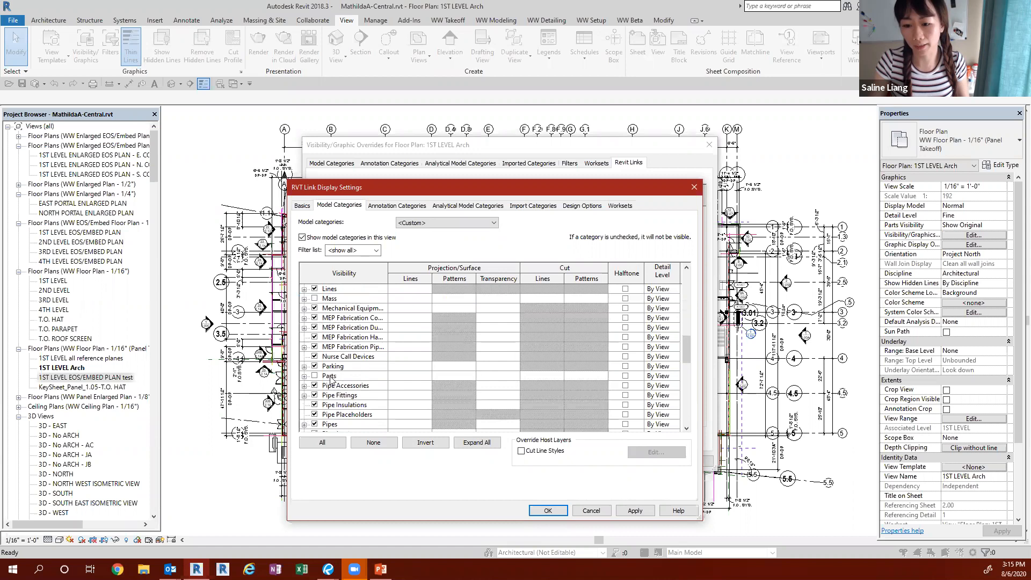
{"action": "left_click", "coordinate": [333, 385]}
{"action": "scroll", "coordinate": [333, 385], "scroll_direction": "down", "scroll_amount": 3}
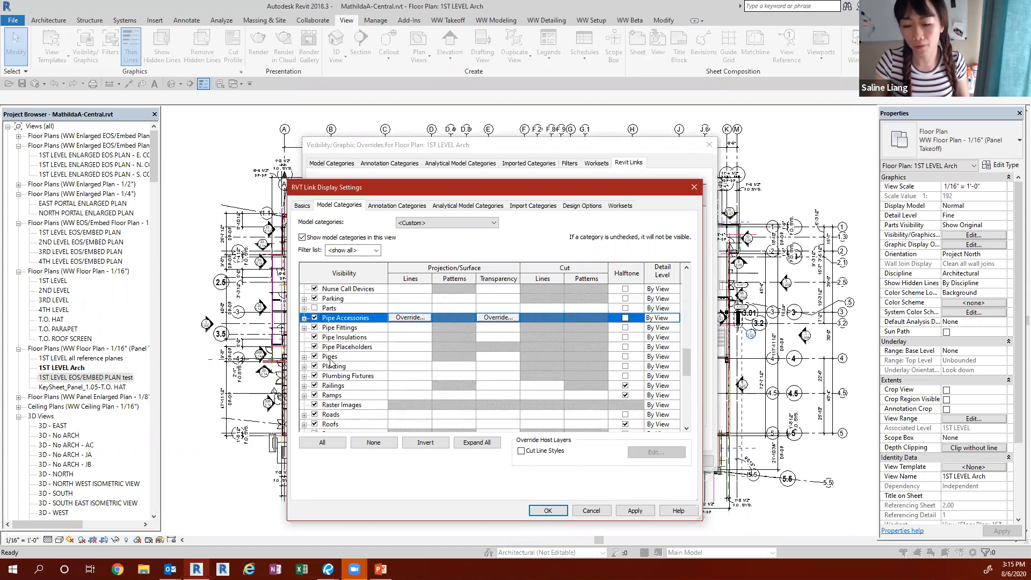
{"action": "left_click", "coordinate": [338, 376], "text": "shift"}
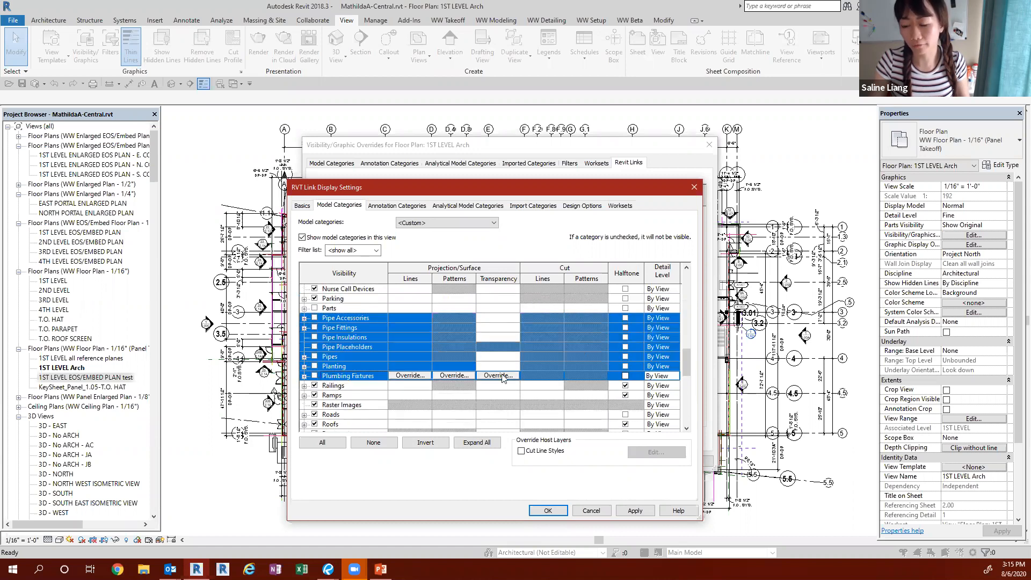
{"action": "left_click", "coordinate": [579, 511]}
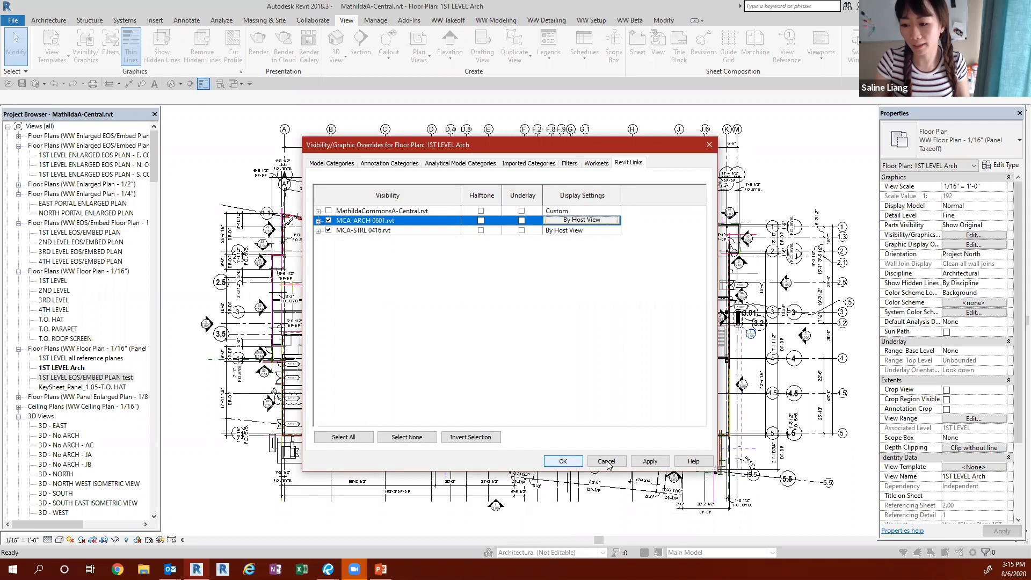
{"action": "left_click", "coordinate": [562, 461]}
Step: Switch to the open 1ST LEVEL all reference planes floor plan of MathildaA-Central.rvt
{"action": "left_click", "coordinate": [84, 358]}
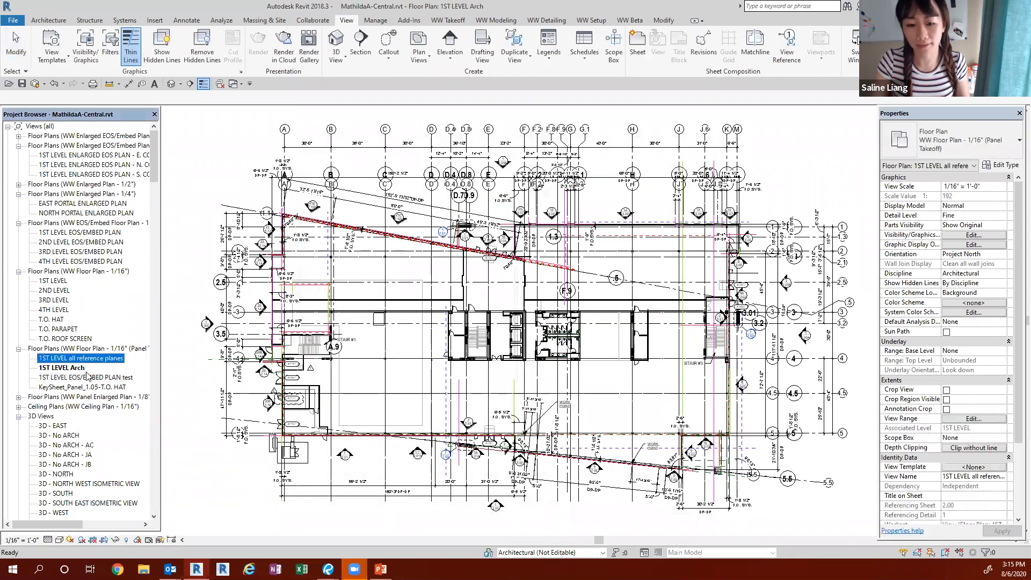
{"action": "left_click", "coordinate": [86, 378]}
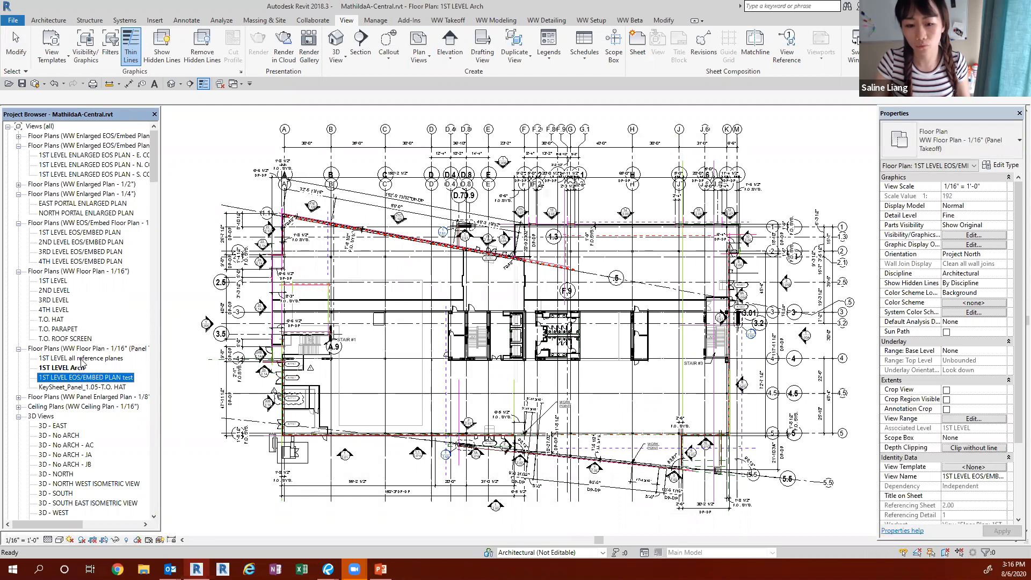
{"action": "left_click", "coordinate": [80, 358]}
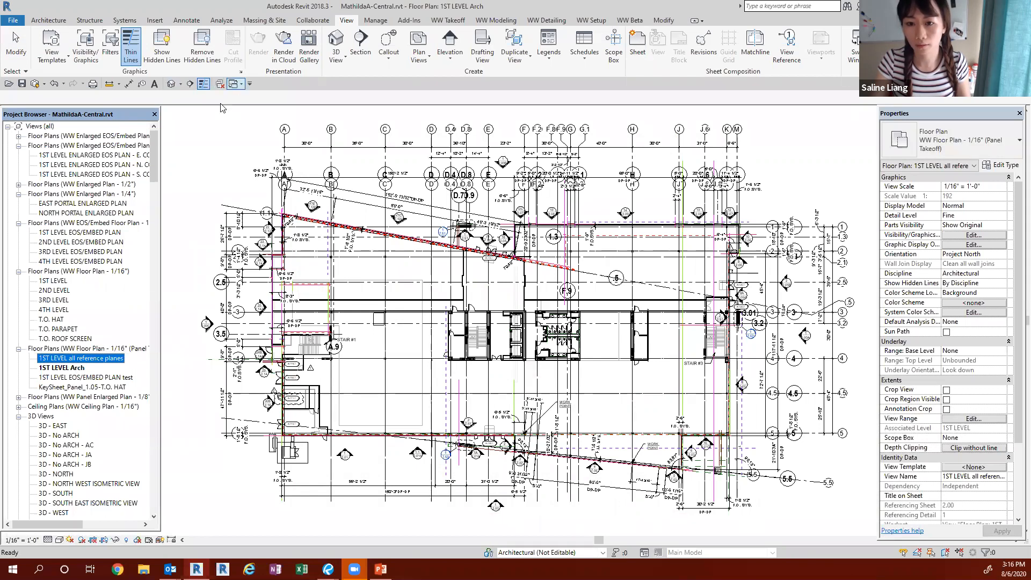
{"action": "left_click", "coordinate": [235, 85]}
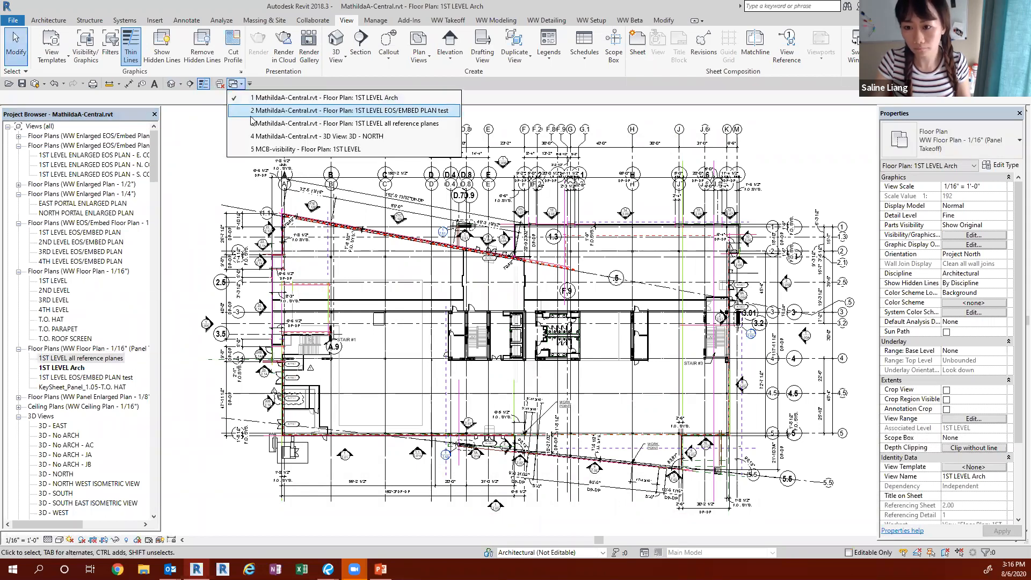
{"action": "left_click", "coordinate": [252, 124]}
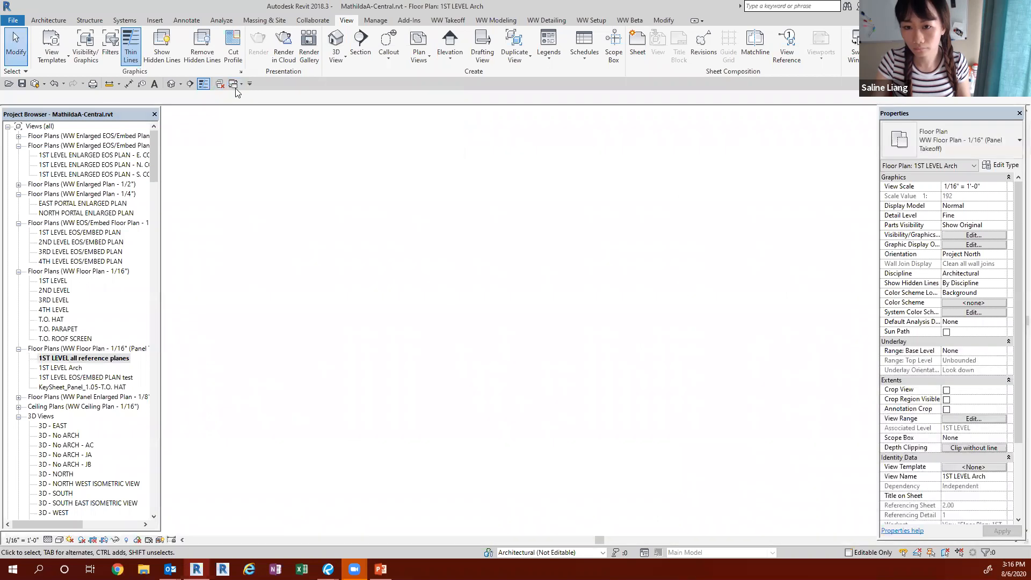
Step: View the 1ST LEVEL floor plan of MCB-visibility, and return to the 1ST LEVEL all reference planes plan of MathildaA-Central.rvt
{"action": "left_click", "coordinate": [235, 85]}
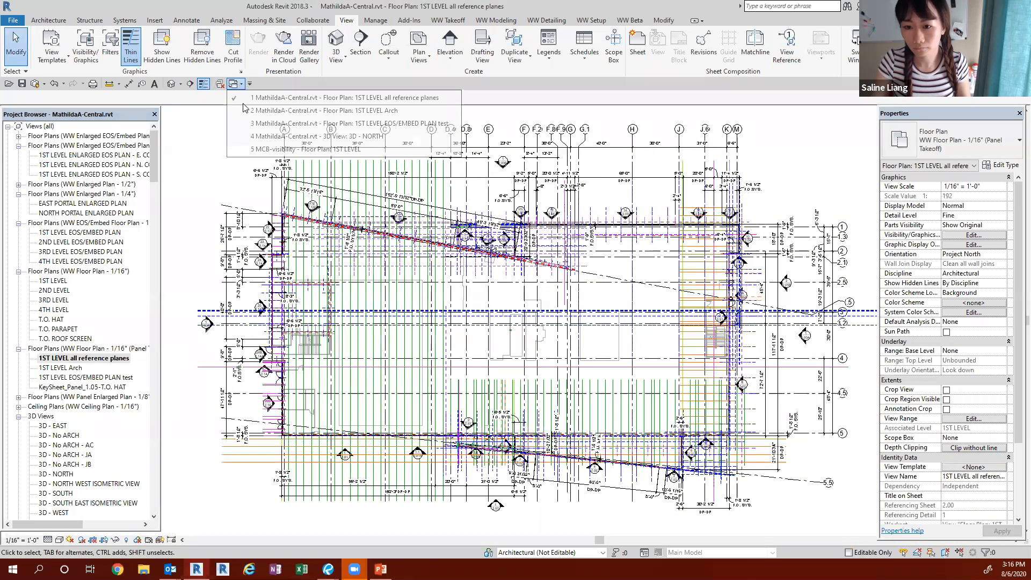
{"action": "left_click", "coordinate": [256, 150]}
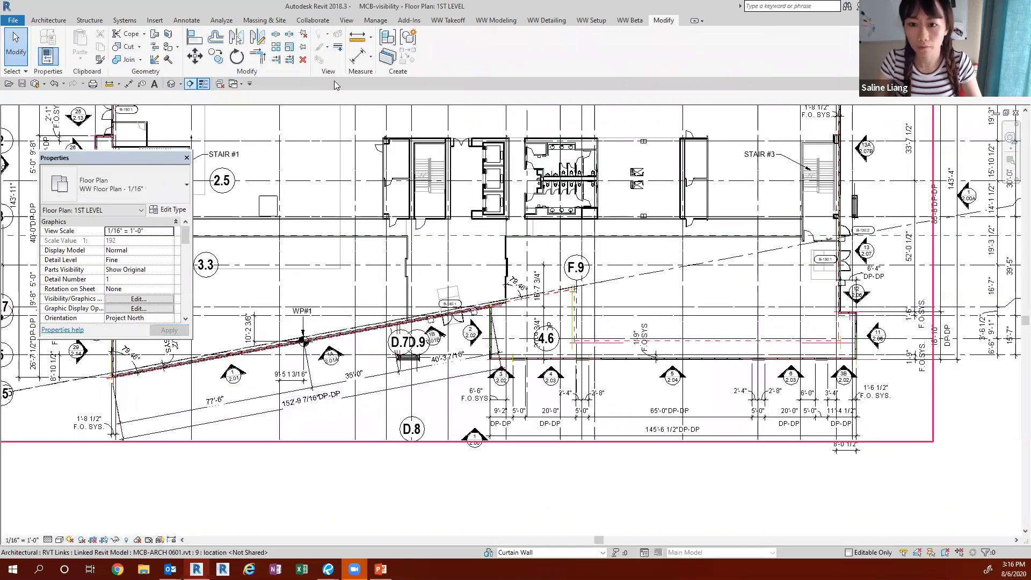
{"action": "left_click", "coordinate": [237, 85]}
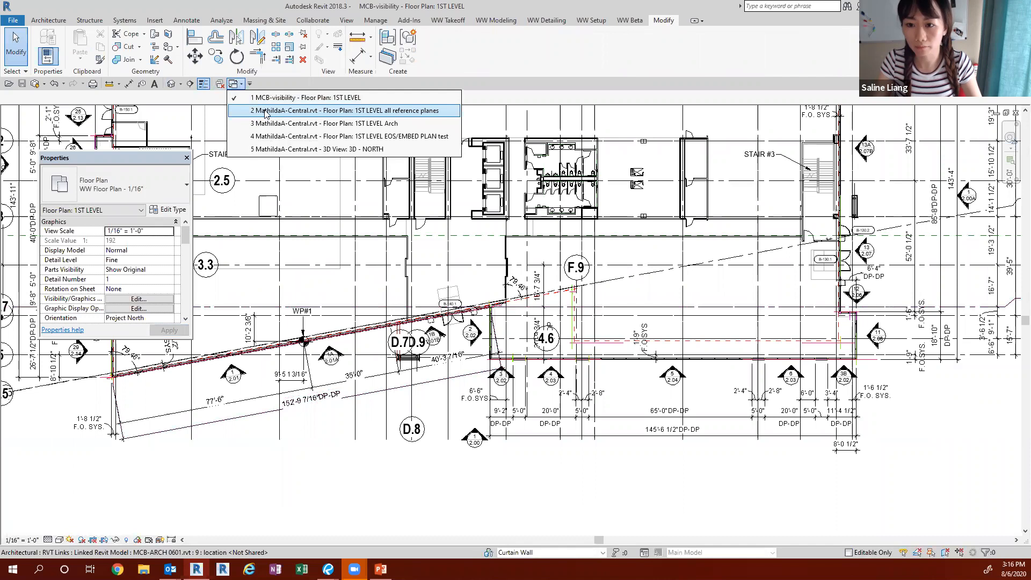
{"action": "left_click", "coordinate": [266, 111]}
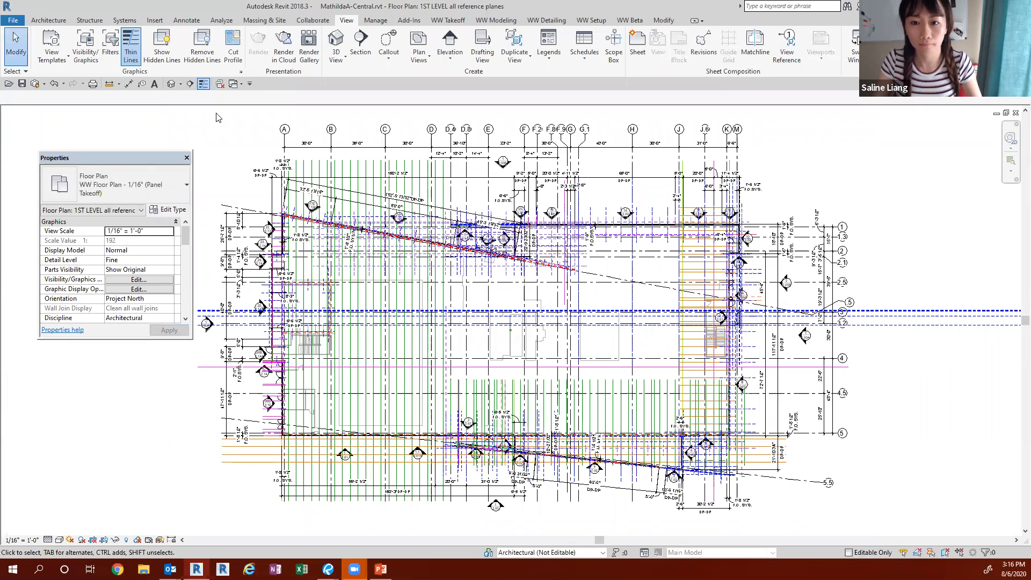
{"action": "left_click", "coordinate": [234, 84]}
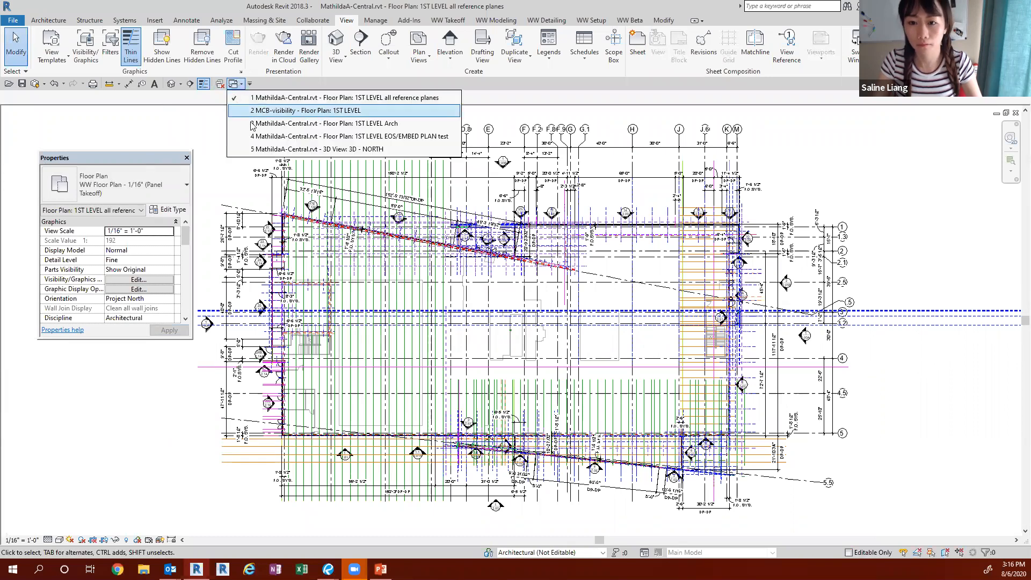
{"action": "left_click", "coordinate": [210, 281]}
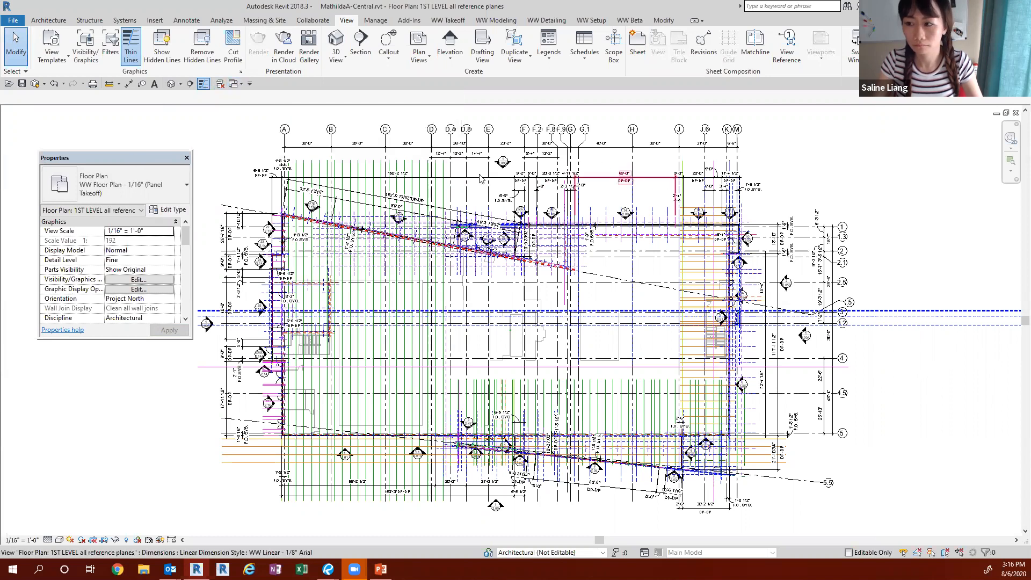
Step: Redisplay the Project Browser and move the floating Properties palette beside the east side of the plan
{"action": "left_click", "coordinate": [992, 50]}
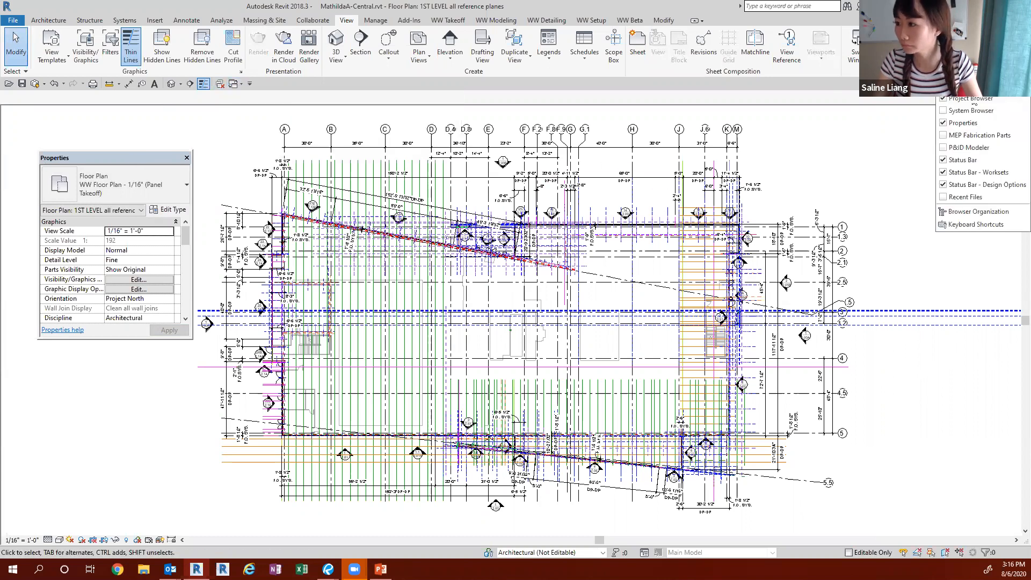
{"action": "left_click", "coordinate": [603, 191]}
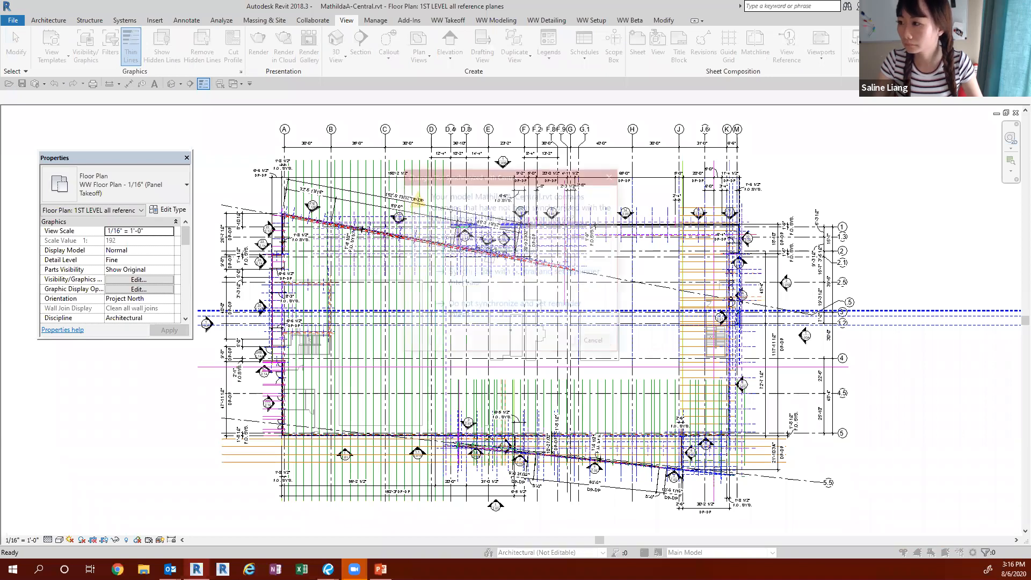
{"action": "left_click", "coordinate": [992, 49]}
{"action": "left_click", "coordinate": [831, 164]}
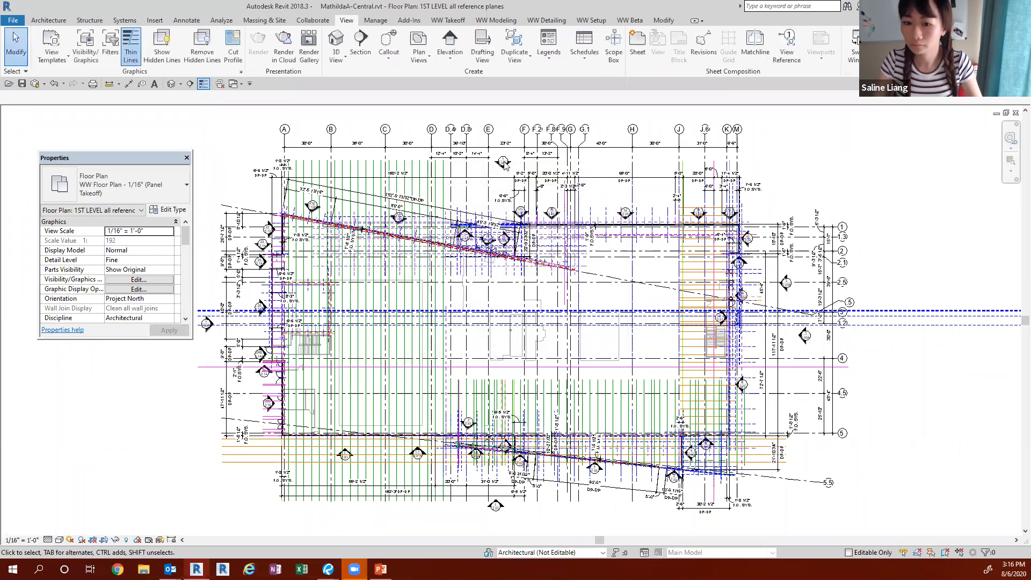
{"action": "left_click_drag", "start_coordinate": [146, 162], "coordinate": [943, 145]}
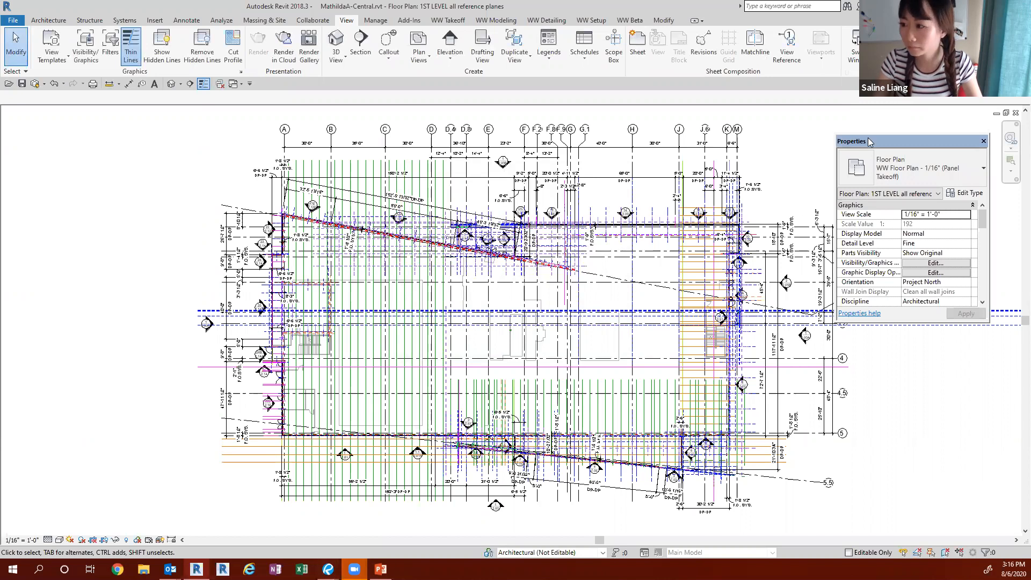
{"action": "left_click_drag", "start_coordinate": [864, 140], "coordinate": [871, 132]}
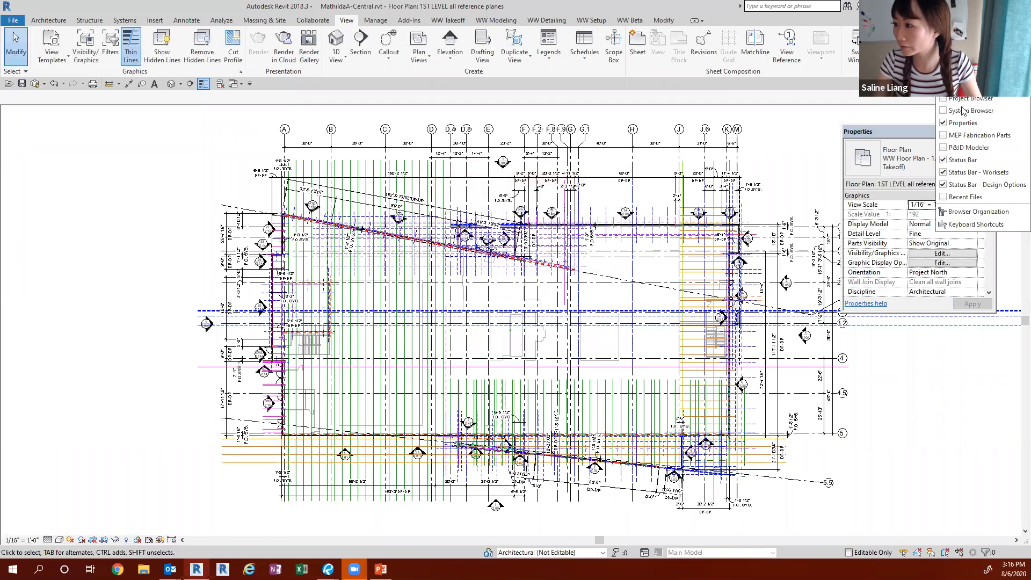
{"action": "left_click", "coordinate": [964, 110]}
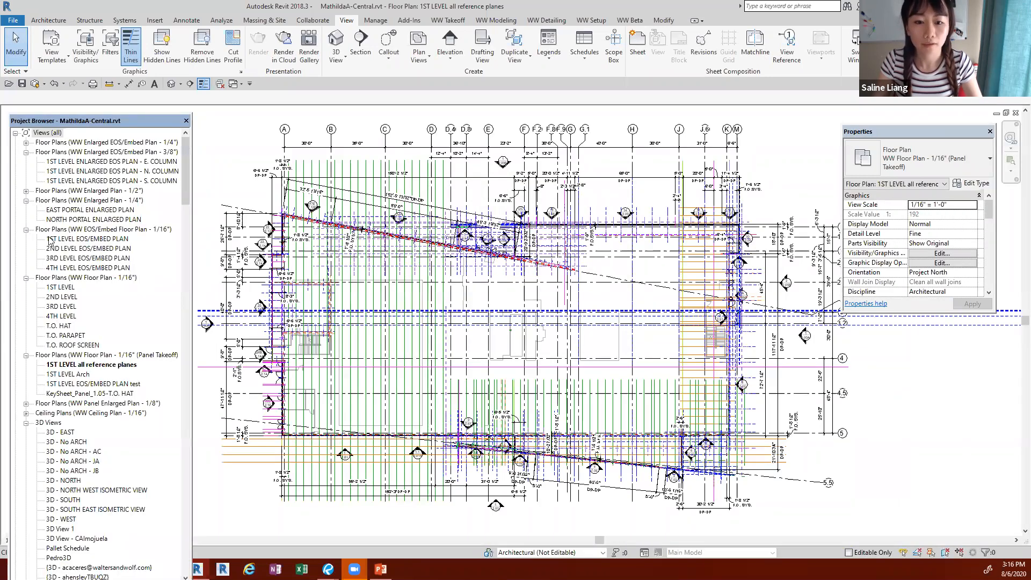
Step: Open the 1ST LEVEL plan under Floor Plans (WW Floor Plan - 1/16") and examine its northwest area up close
{"action": "left_click", "coordinate": [60, 287]}
{"action": "double_click", "coordinate": [58, 288]}
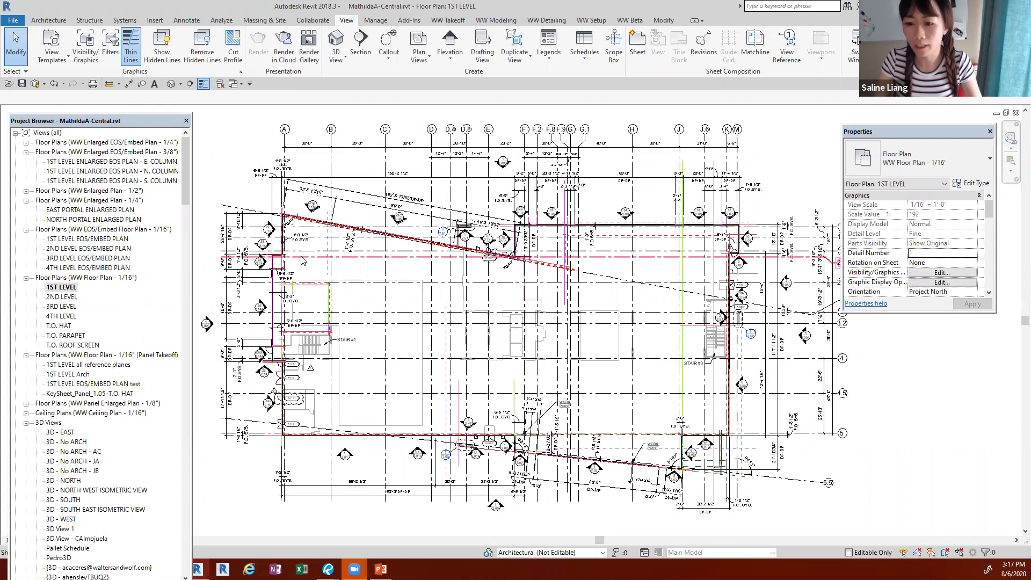
{"action": "scroll", "coordinate": [302, 260], "scroll_direction": "up", "scroll_amount": 2}
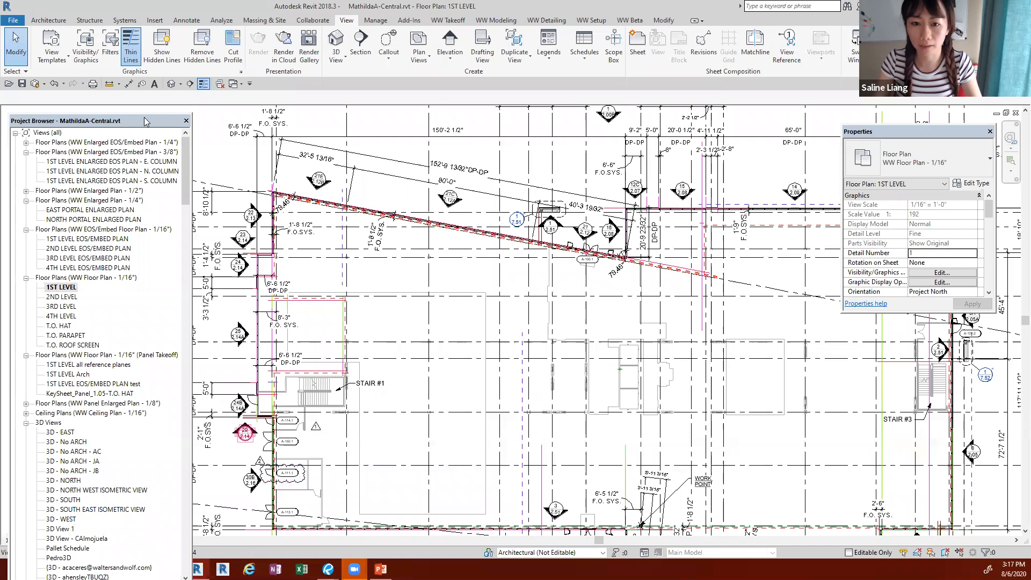
{"action": "left_click_drag", "start_coordinate": [155, 115], "coordinate": [161, 113]}
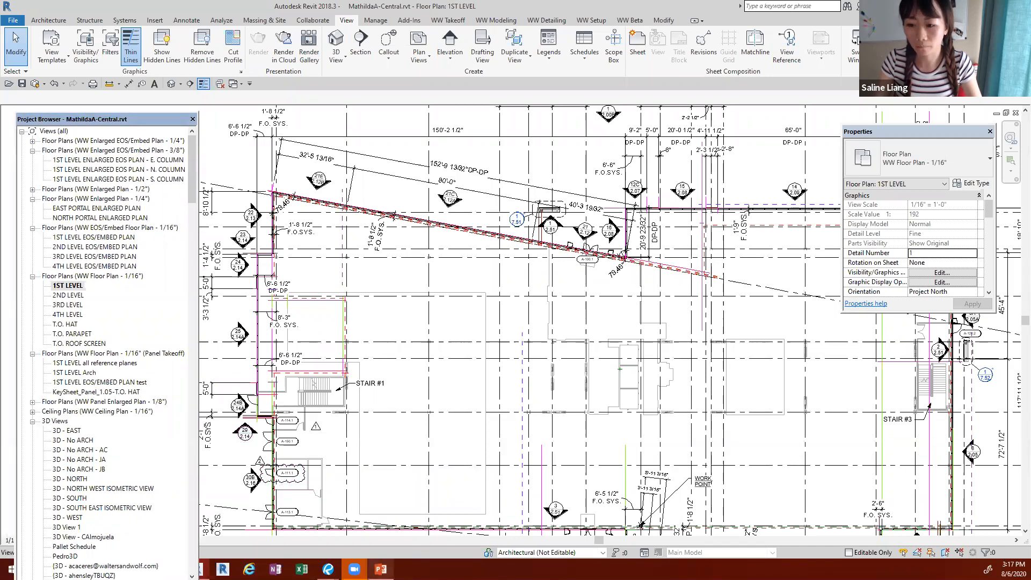
Step: Switch to PowerPoint to consult the Visibility & Graphics Overrides the View slide, and return to Revit
{"action": "key", "text": "alt+Tab"}
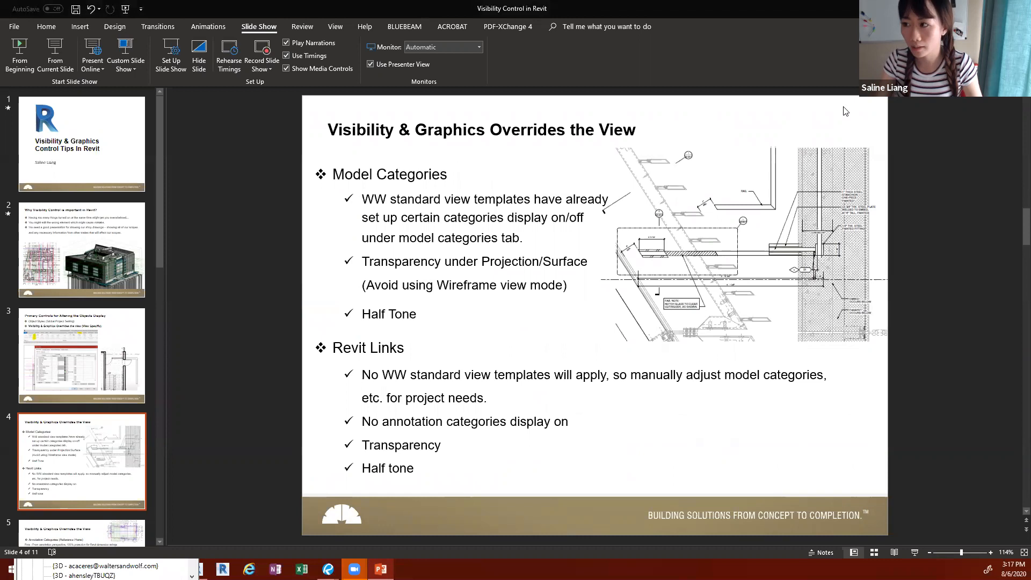
{"action": "key", "text": "alt+Tab"}
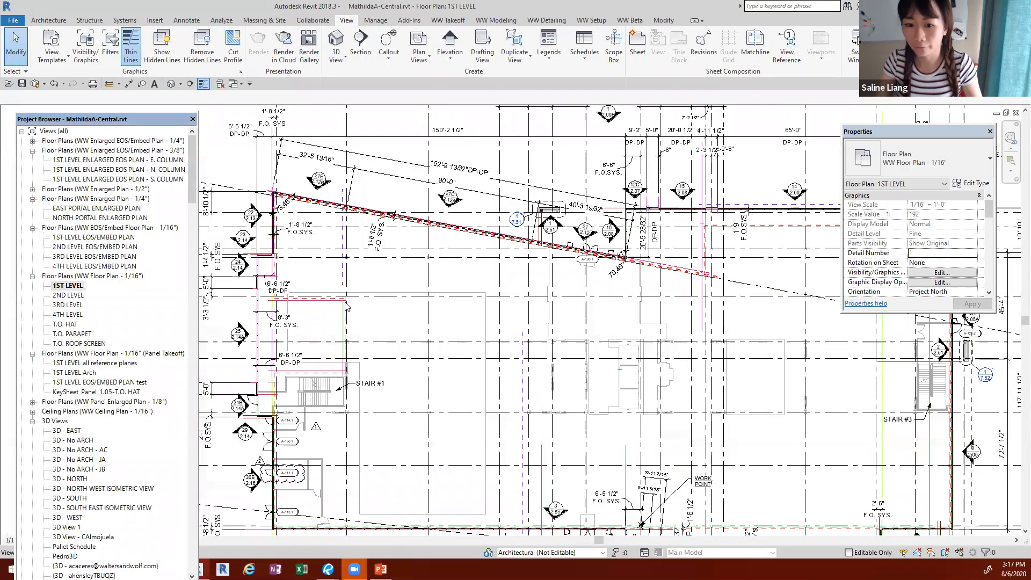
Step: Open the 4TH LEVEL floor plan and examine the anchors along the slanted north wall near the 79.46° corner
{"action": "left_click", "coordinate": [65, 305]}
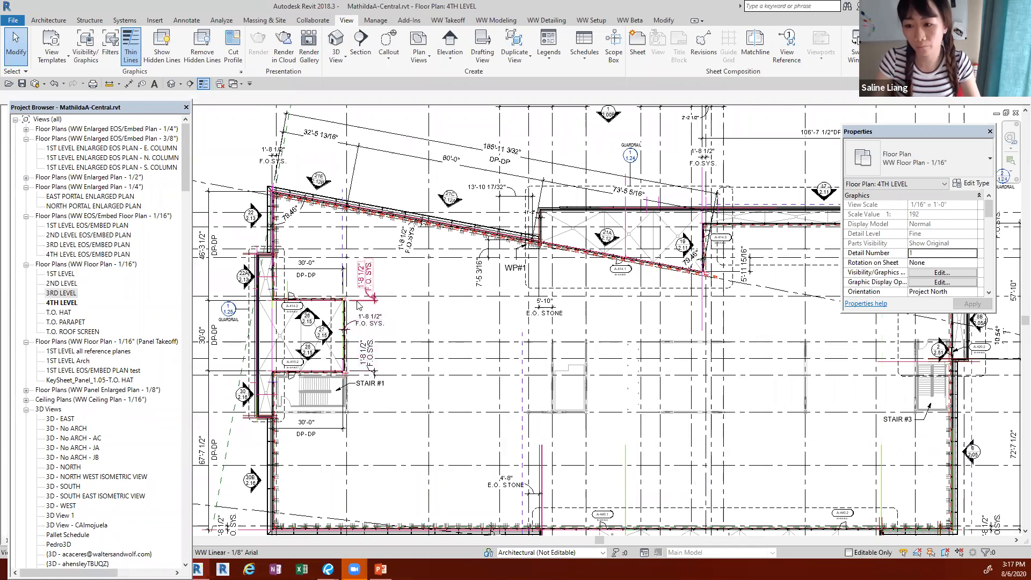
{"action": "scroll", "coordinate": [327, 197], "scroll_direction": "up", "scroll_amount": 3}
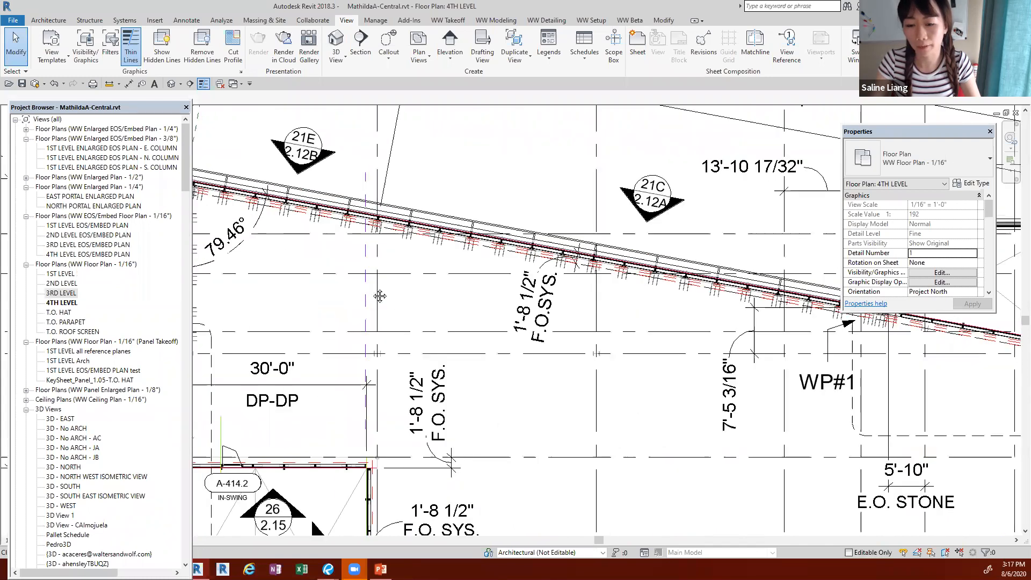
{"action": "scroll", "coordinate": [380, 296], "scroll_direction": "down", "scroll_amount": 2}
{"action": "scroll", "coordinate": [357, 239], "scroll_direction": "up", "scroll_amount": 3}
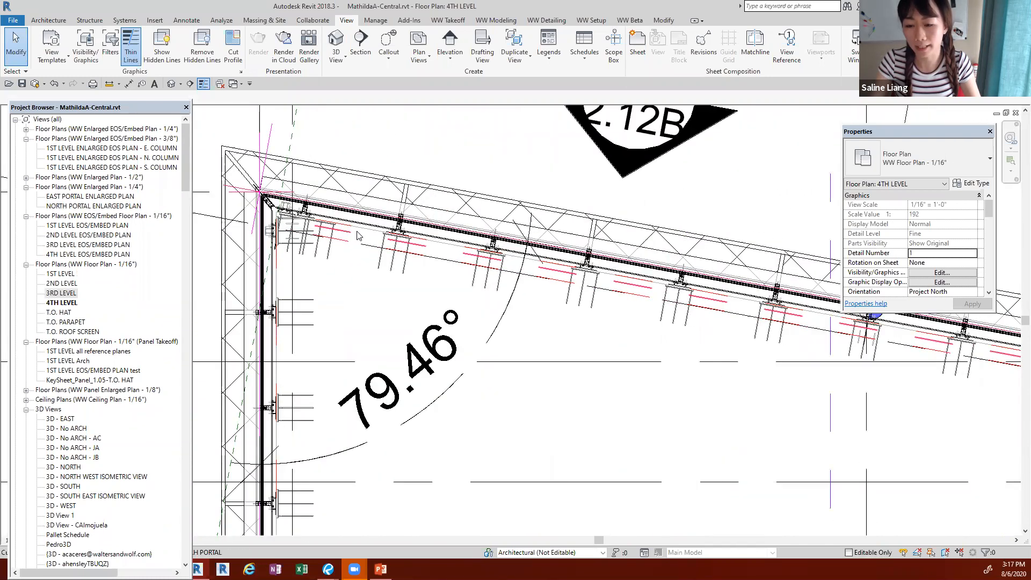
{"action": "scroll", "coordinate": [357, 236], "scroll_direction": "up", "scroll_amount": 2}
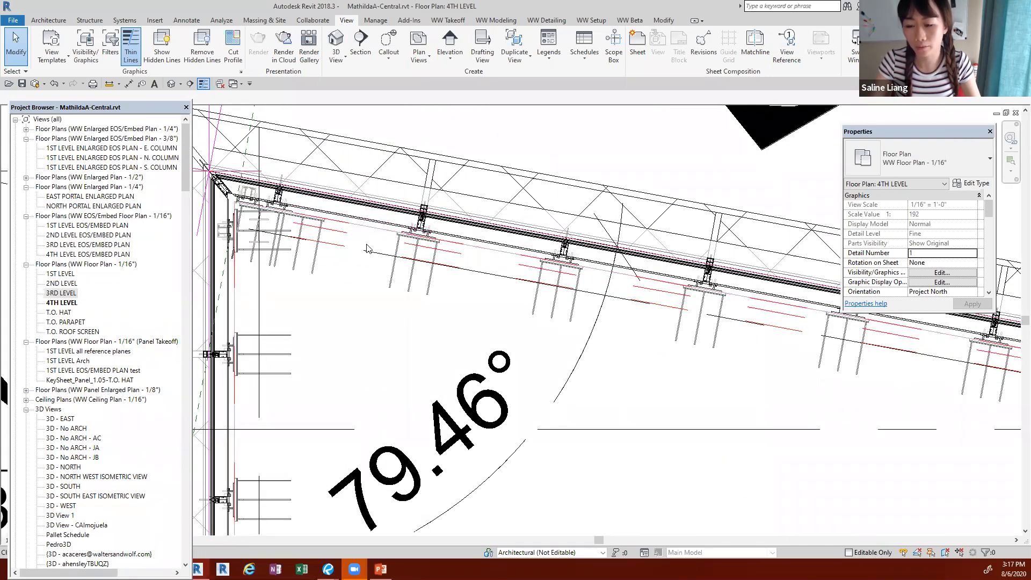
{"action": "scroll", "coordinate": [367, 248], "scroll_direction": "up", "scroll_amount": 2}
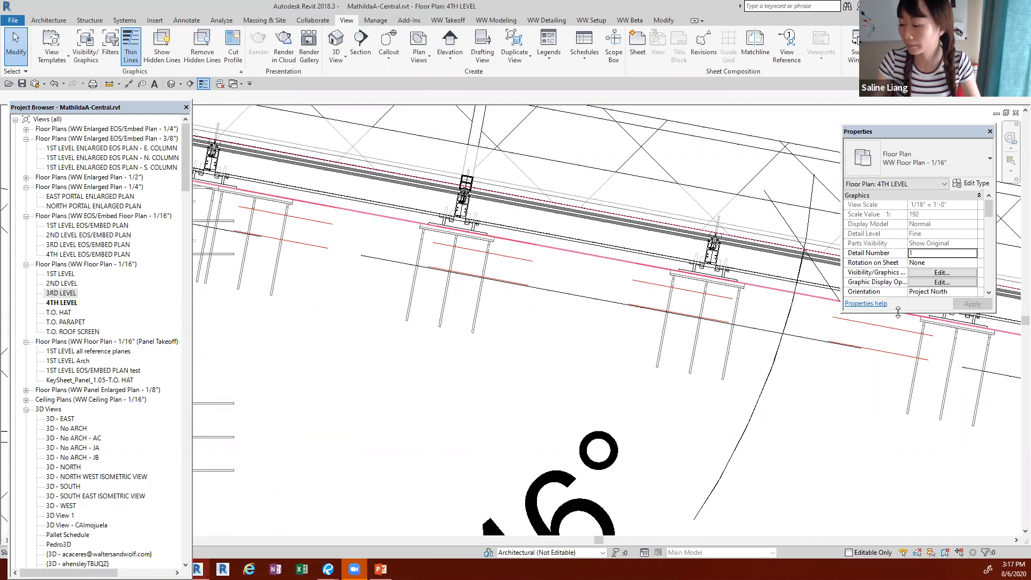
Step: Lengthen the Properties palette and open the model category overrides of the assigned view template WW Floor Plan - 1/16"
{"action": "left_click_drag", "start_coordinate": [900, 317], "coordinate": [924, 538]}
{"action": "left_click", "coordinate": [931, 515]}
{"action": "left_click", "coordinate": [301, 228]}
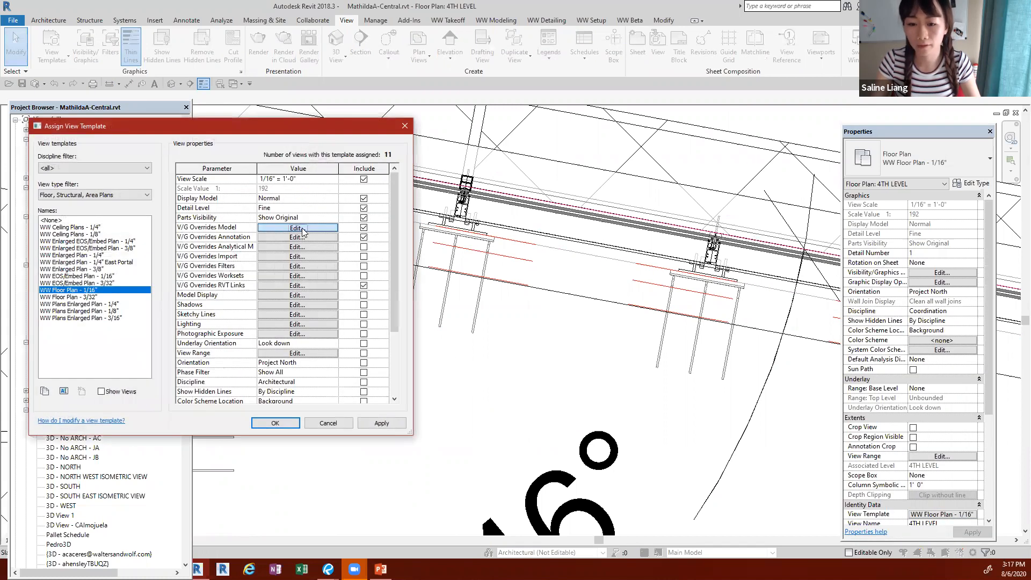
Step: Examine the template's model category overrides from Curtain Panels to Floors, and close both dialogs without changing anything
{"action": "scroll", "coordinate": [376, 330], "scroll_direction": "down", "scroll_amount": 1}
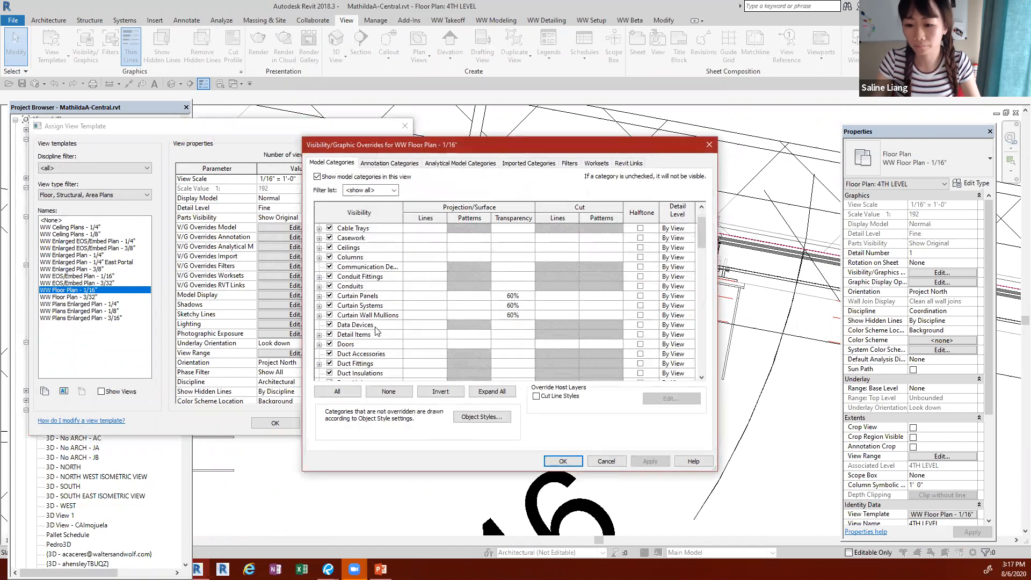
{"action": "left_click", "coordinate": [376, 327]}
{"action": "key", "text": "f"}
{"action": "scroll", "coordinate": [371, 332], "scroll_direction": "down", "scroll_amount": 2}
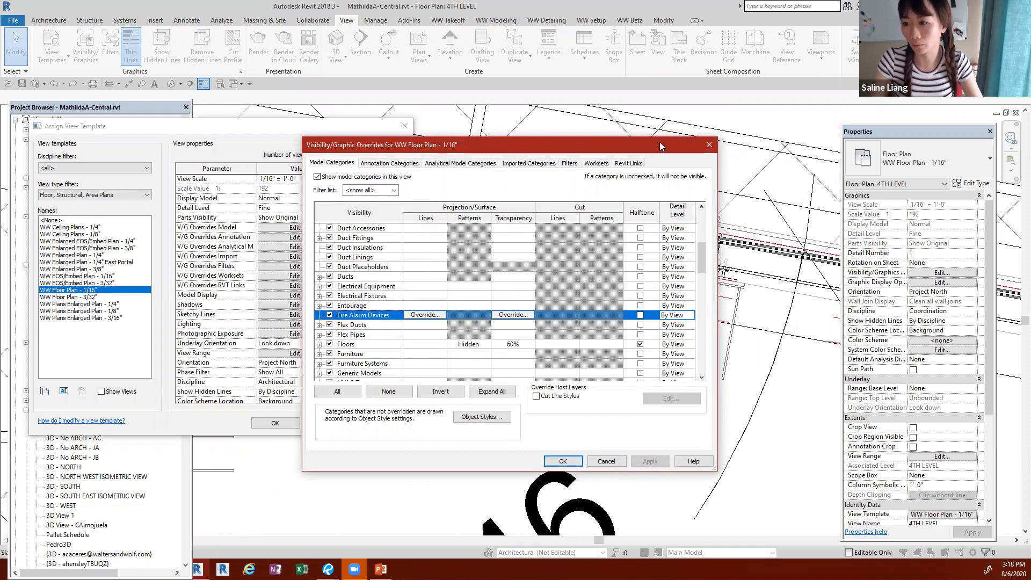
{"action": "left_click", "coordinate": [710, 146]}
{"action": "left_click", "coordinate": [404, 125]}
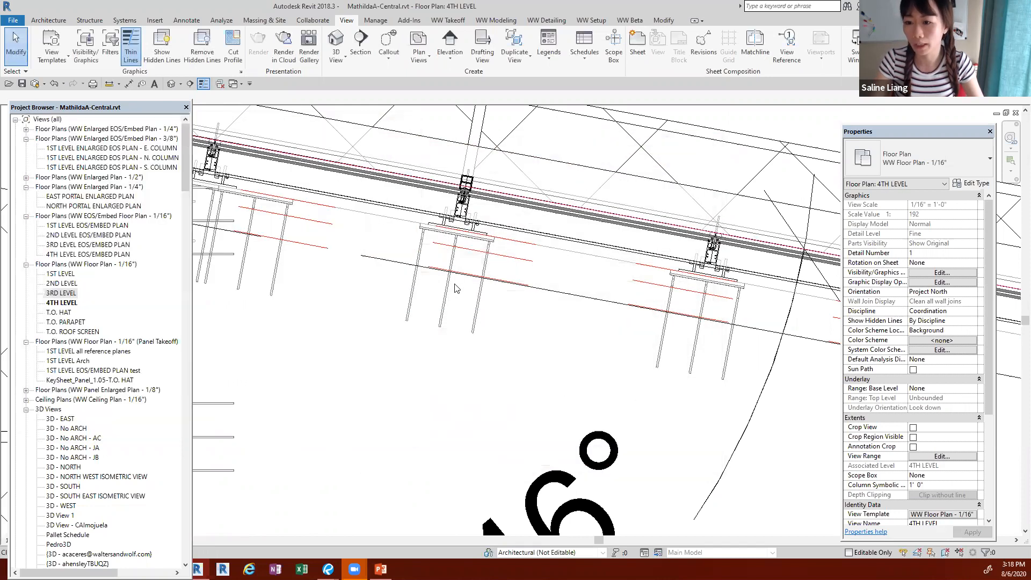
Step: Examine the 4TH LEVEL plan from the slanted north wall's anchors to Stair #1, and switch to the PowerPoint visibility overrides slide
{"action": "scroll", "coordinate": [377, 245], "scroll_direction": "down", "scroll_amount": 4}
{"action": "scroll", "coordinate": [433, 355], "scroll_direction": "up", "scroll_amount": 1}
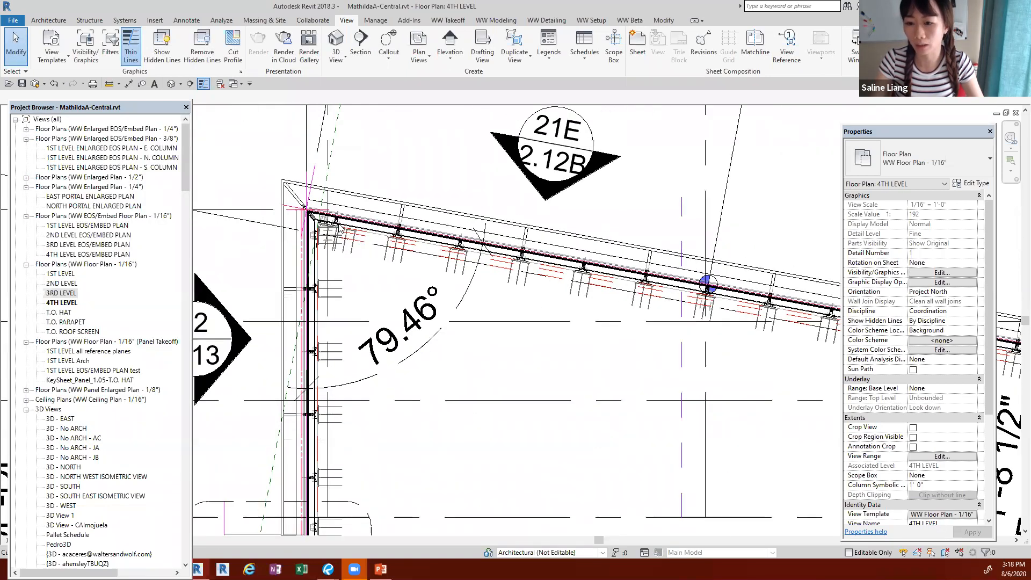
{"action": "scroll", "coordinate": [427, 264], "scroll_direction": "up", "scroll_amount": 2}
{"action": "scroll", "coordinate": [424, 270], "scroll_direction": "up", "scroll_amount": 2}
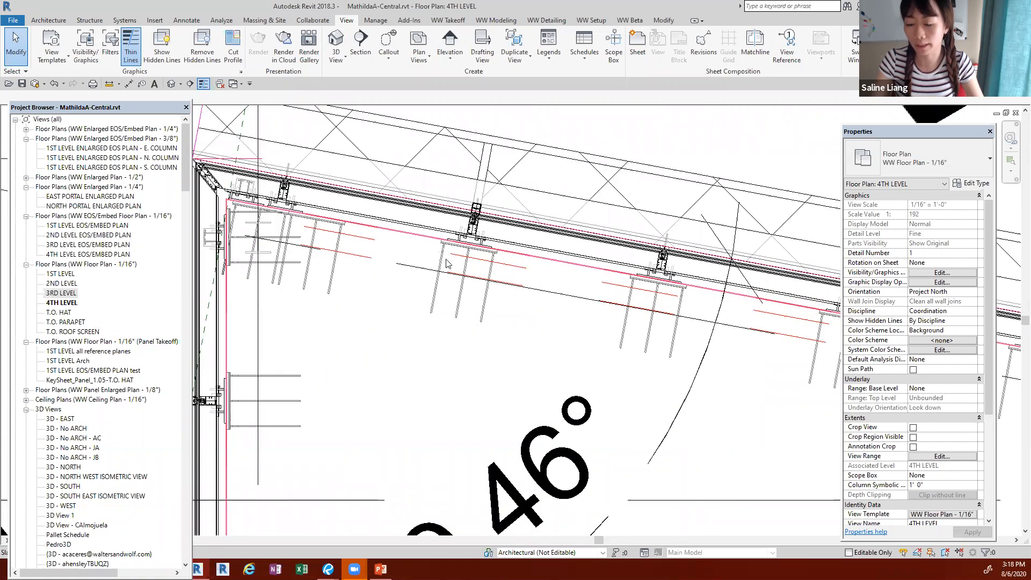
{"action": "scroll", "coordinate": [421, 279], "scroll_direction": "down", "scroll_amount": 6}
{"action": "middle_click_drag", "start_coordinate": [385, 337], "coordinate": [320, 142]}
{"action": "middle_click_drag", "start_coordinate": [439, 448], "coordinate": [471, 245]}
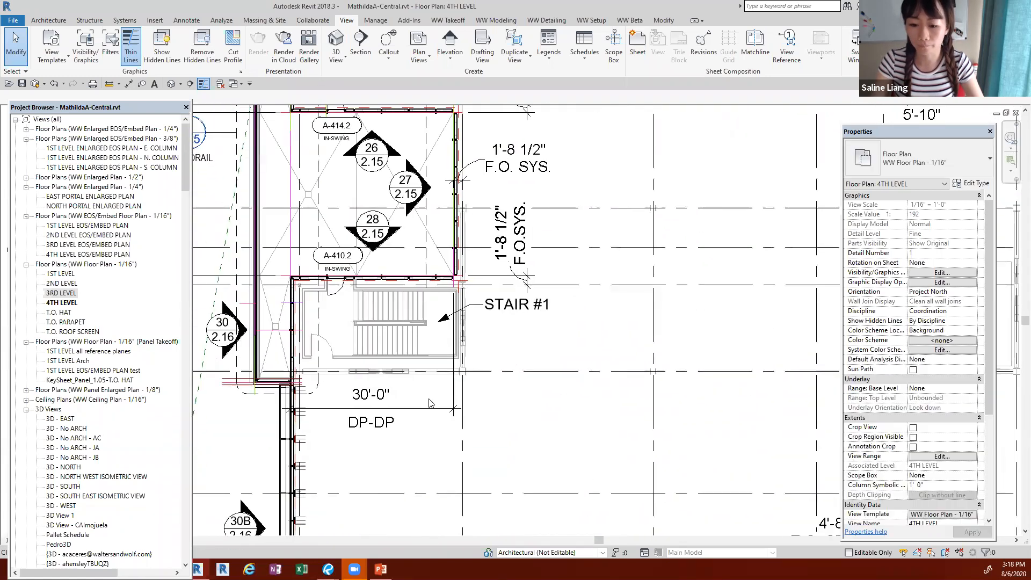
{"action": "left_click", "coordinate": [380, 569]}
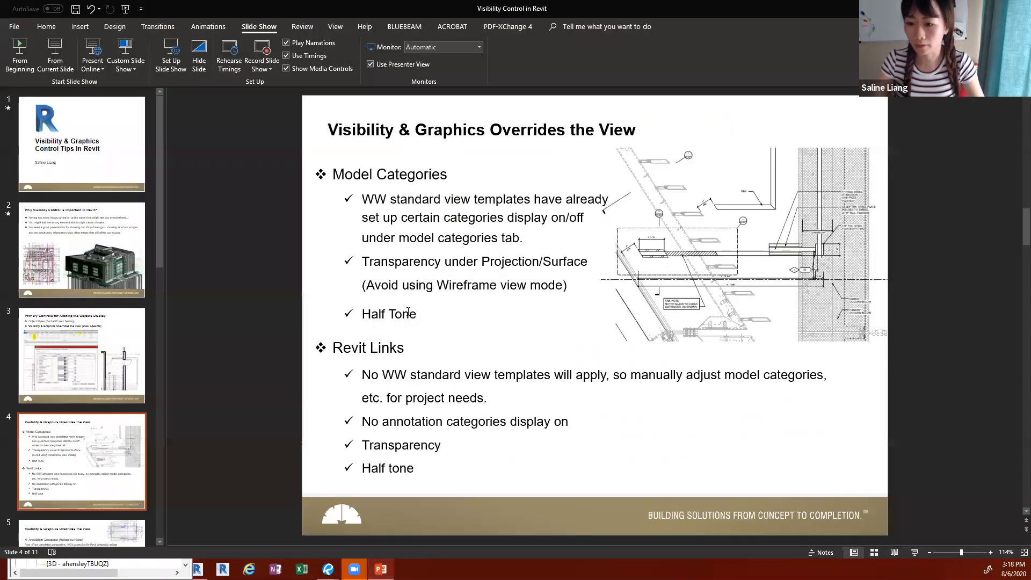
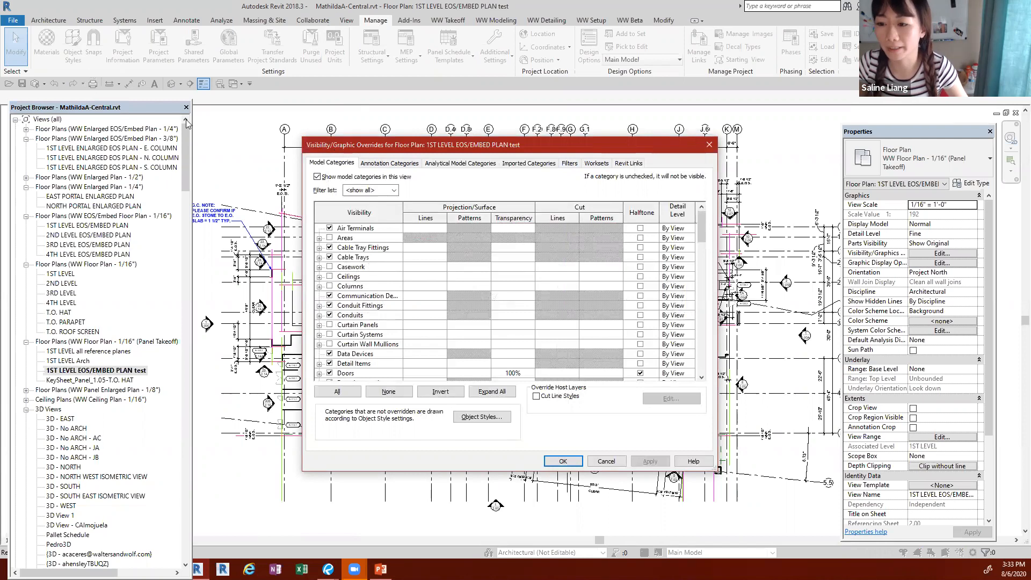
Step: Add the WW Curb and Panel scope callout filters to the 1ST LEVEL EOS/EMBED PLAN test view and turn off their visibility
{"action": "left_click", "coordinate": [569, 163]}
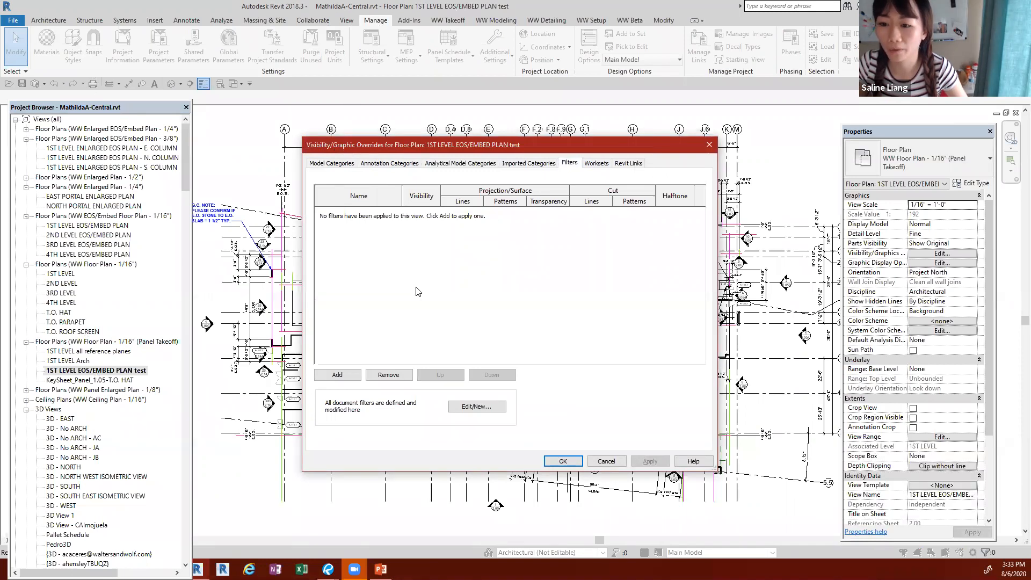
{"action": "left_click", "coordinate": [338, 378]}
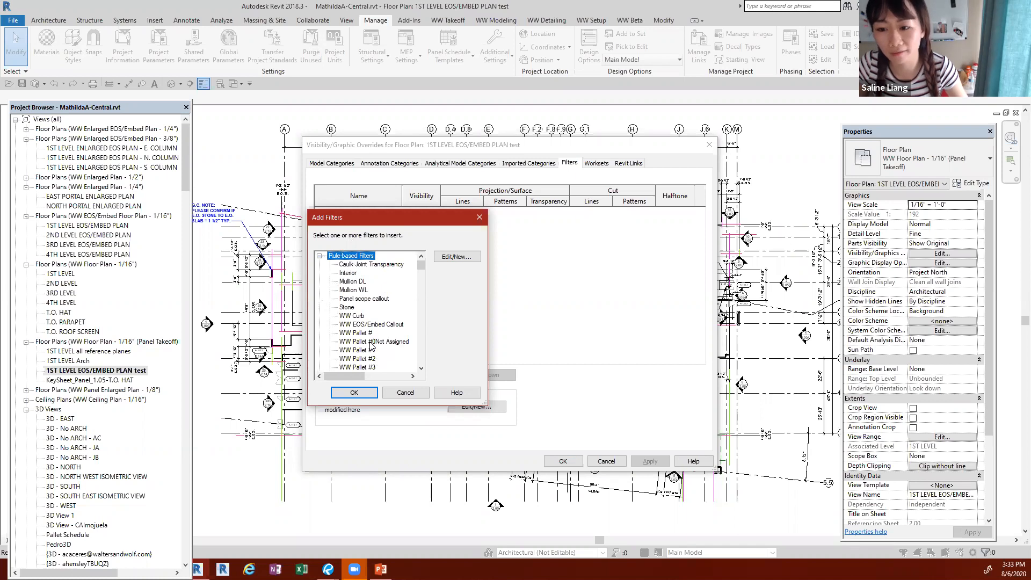
{"action": "left_click", "coordinate": [406, 392]}
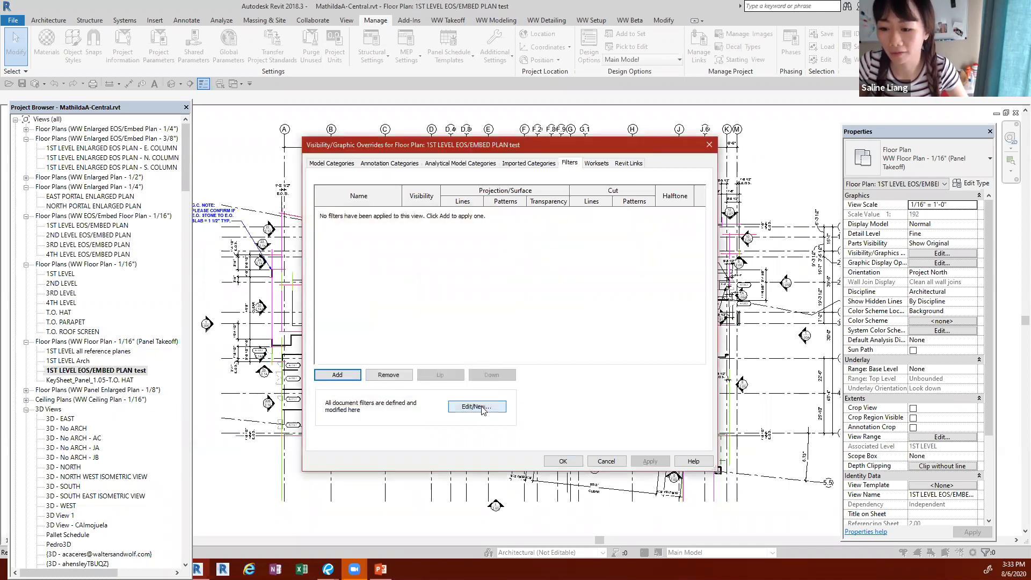
{"action": "left_click", "coordinate": [348, 376]}
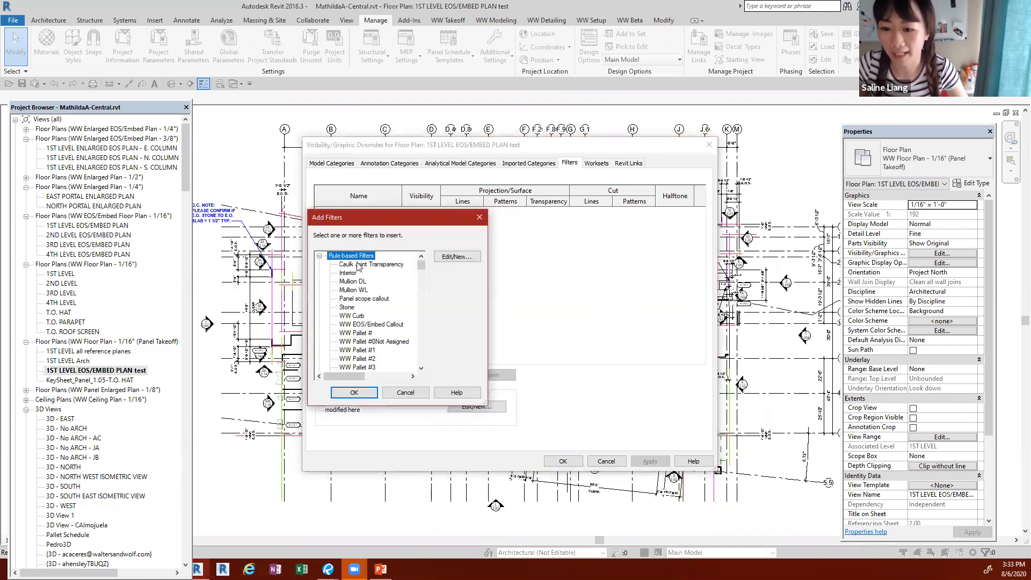
{"action": "left_click", "coordinate": [355, 316]}
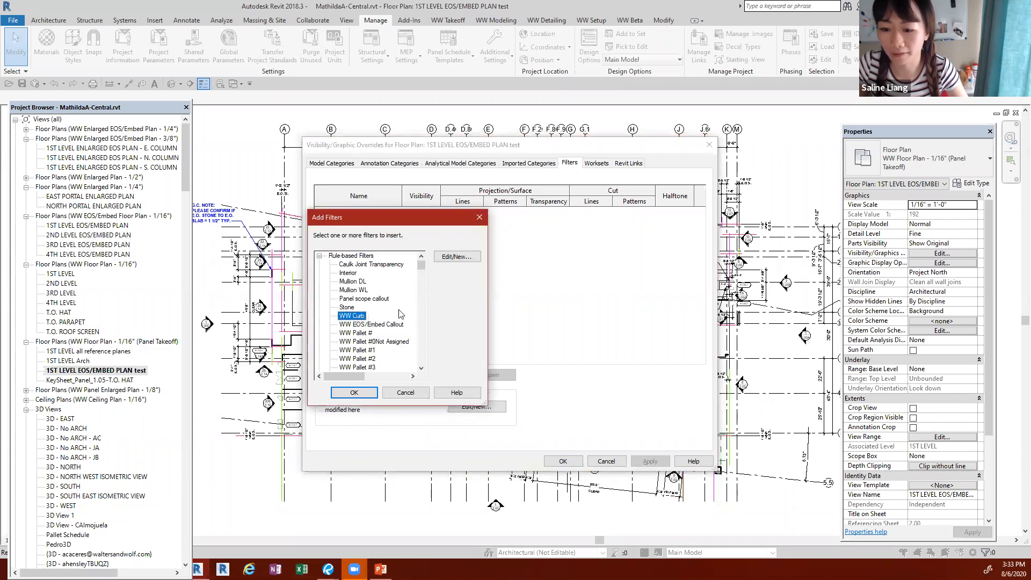
{"action": "mouse_move", "coordinate": [421, 263]}
{"action": "left_mouse_down"}
{"action": "mouse_move", "coordinate": [415, 347]}
{"action": "mouse_move", "coordinate": [422, 267]}
{"action": "left_mouse_up"}
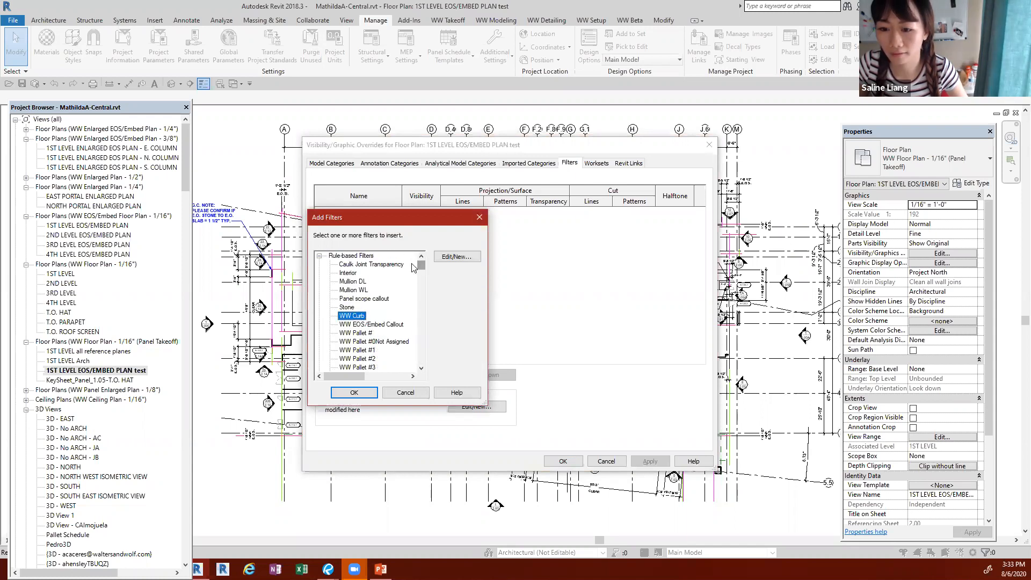
{"action": "left_click", "coordinate": [375, 299], "text": "ctrl"}
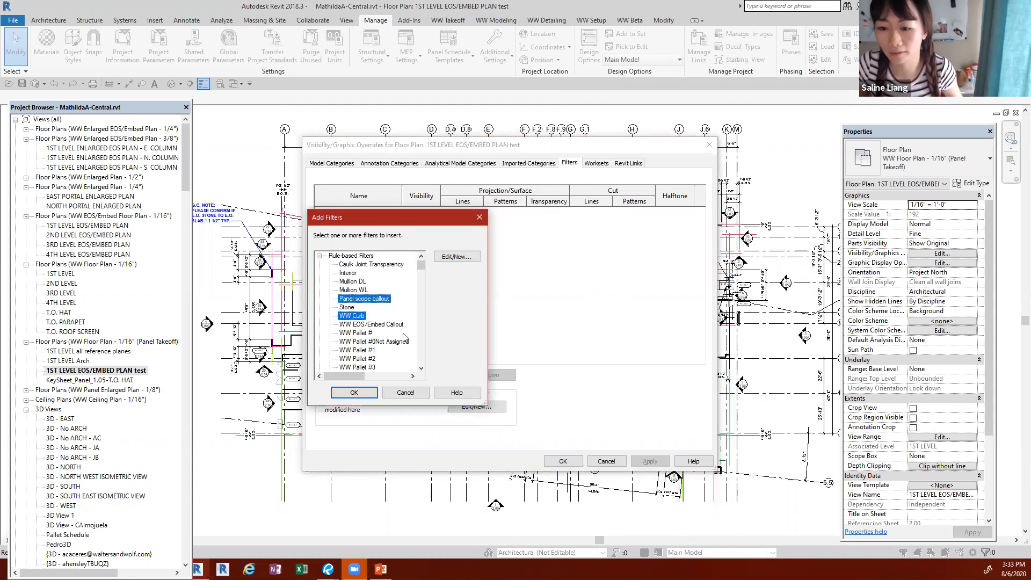
{"action": "left_click", "coordinate": [354, 393]}
{"action": "left_click", "coordinate": [421, 213]}
{"action": "left_click", "coordinate": [421, 221]}
Step: Examine the WW Curb filter's categories and rules, and close its definition without changing anything
{"action": "left_click", "coordinate": [345, 212]}
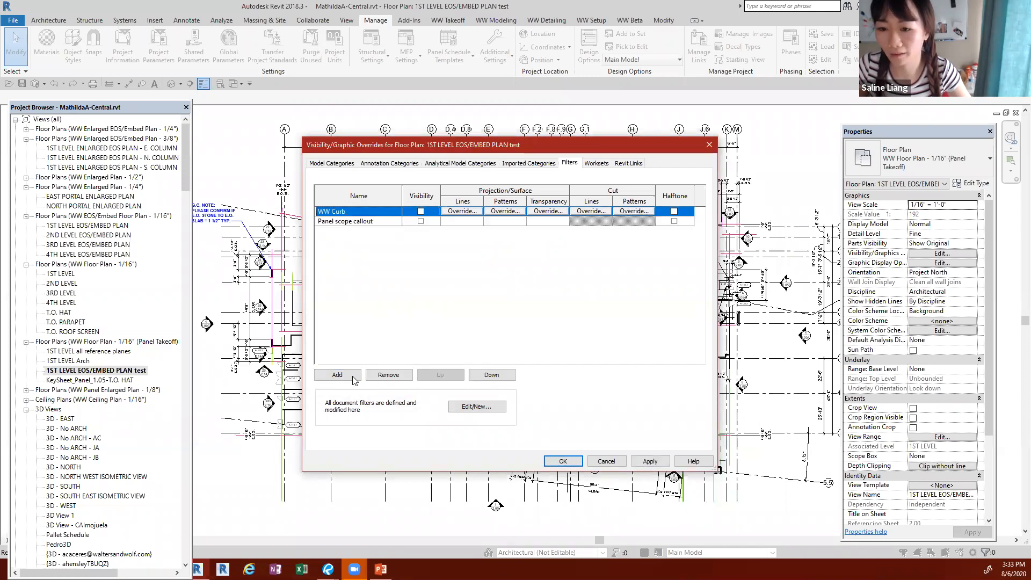
{"action": "left_click", "coordinate": [468, 408]}
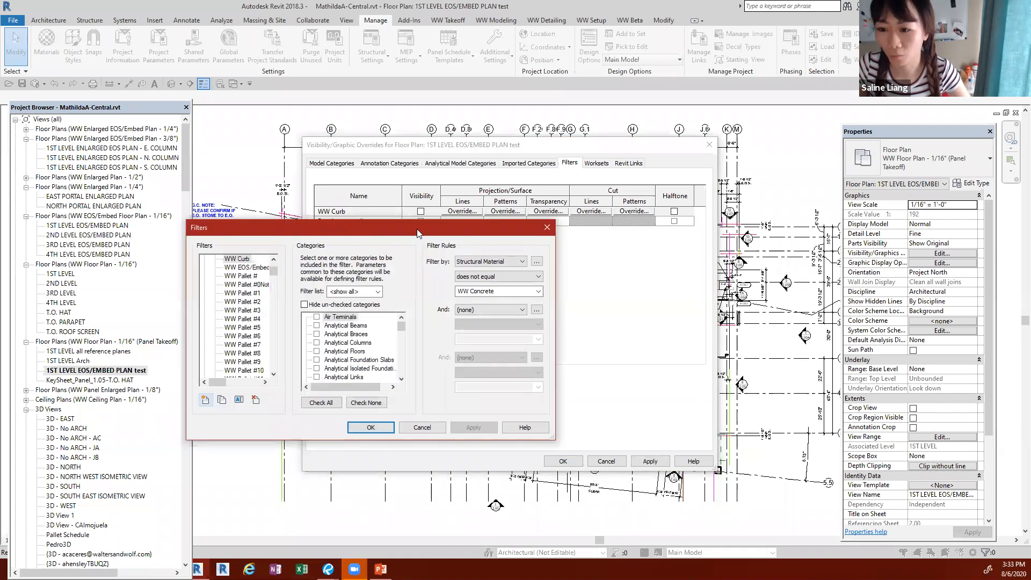
{"action": "left_click_drag", "start_coordinate": [441, 234], "coordinate": [576, 235]}
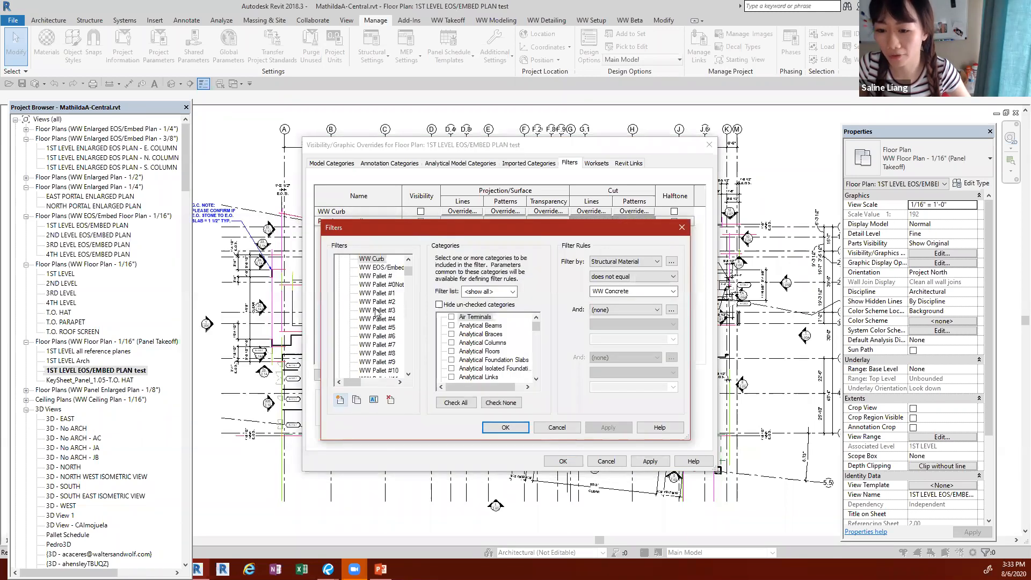
{"action": "left_click_drag", "start_coordinate": [441, 231], "coordinate": [518, 192]}
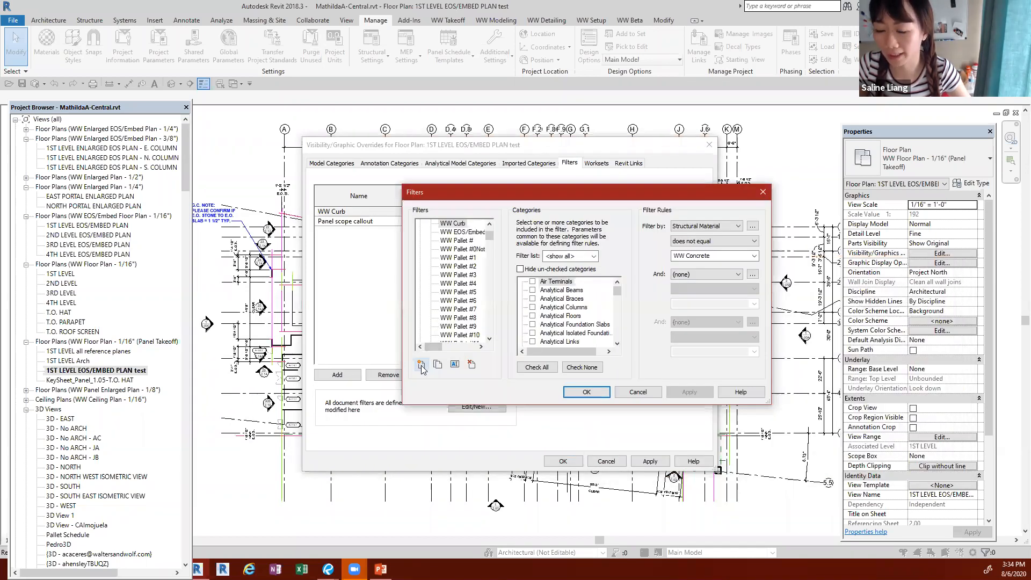
{"action": "left_click_drag", "start_coordinate": [617, 290], "coordinate": [618, 337]}
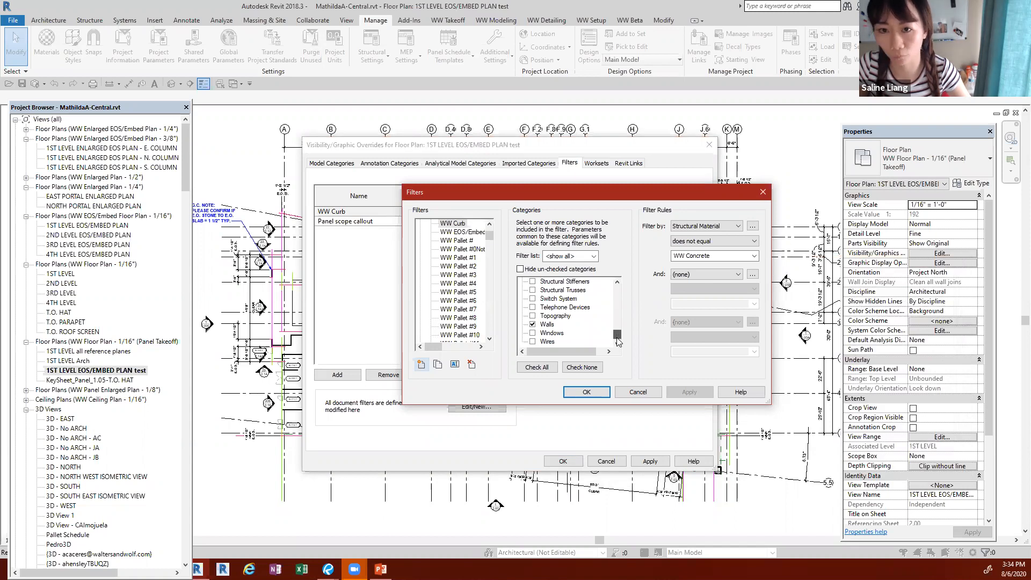
{"action": "left_click_drag", "start_coordinate": [618, 341], "coordinate": [617, 330]}
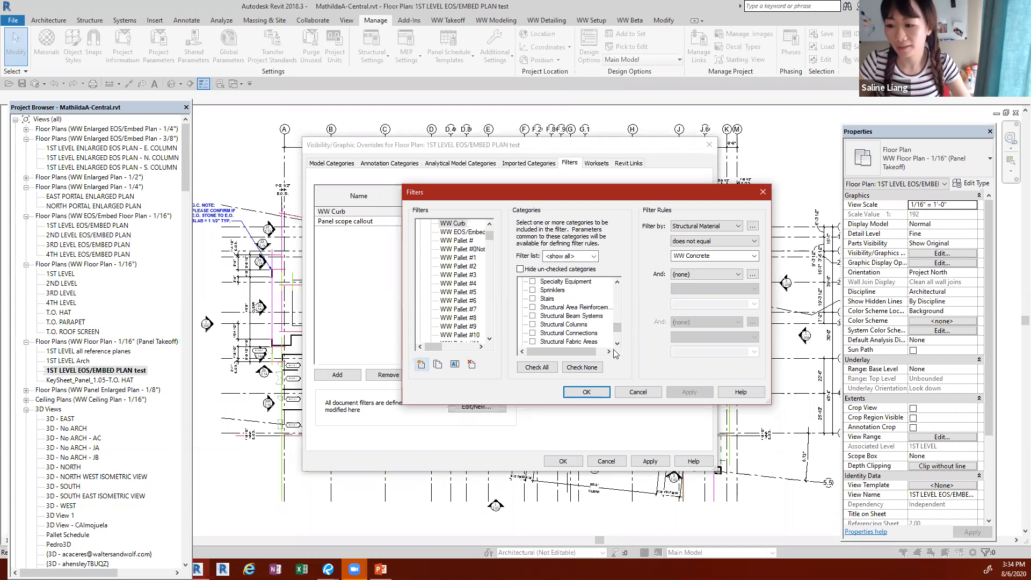
{"action": "mouse_move", "coordinate": [618, 330]}
{"action": "left_mouse_down"}
{"action": "mouse_move", "coordinate": [619, 311]}
{"action": "mouse_move", "coordinate": [624, 338]}
{"action": "left_mouse_up"}
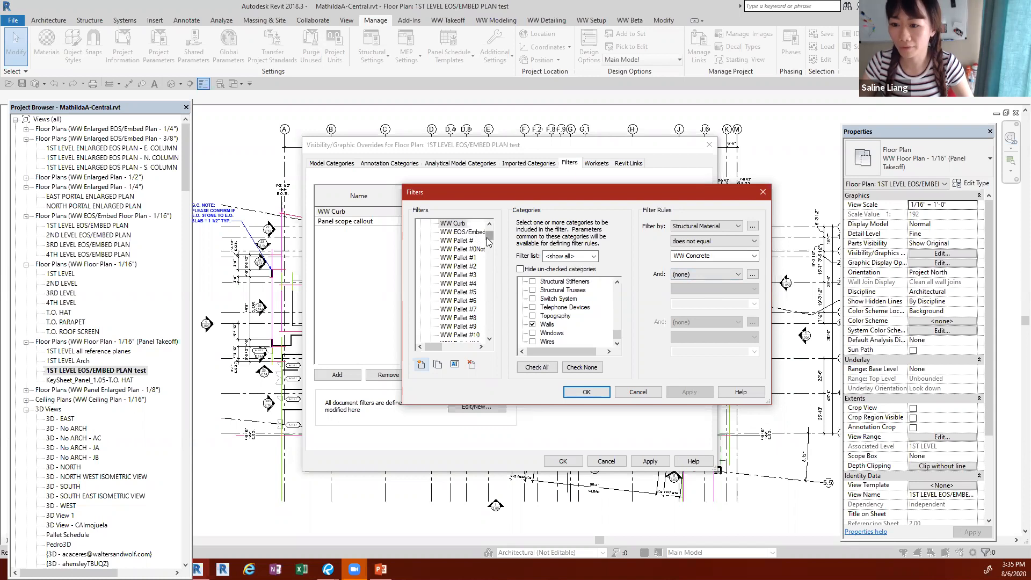
{"action": "scroll", "coordinate": [488, 242], "scroll_direction": "up", "scroll_amount": 1}
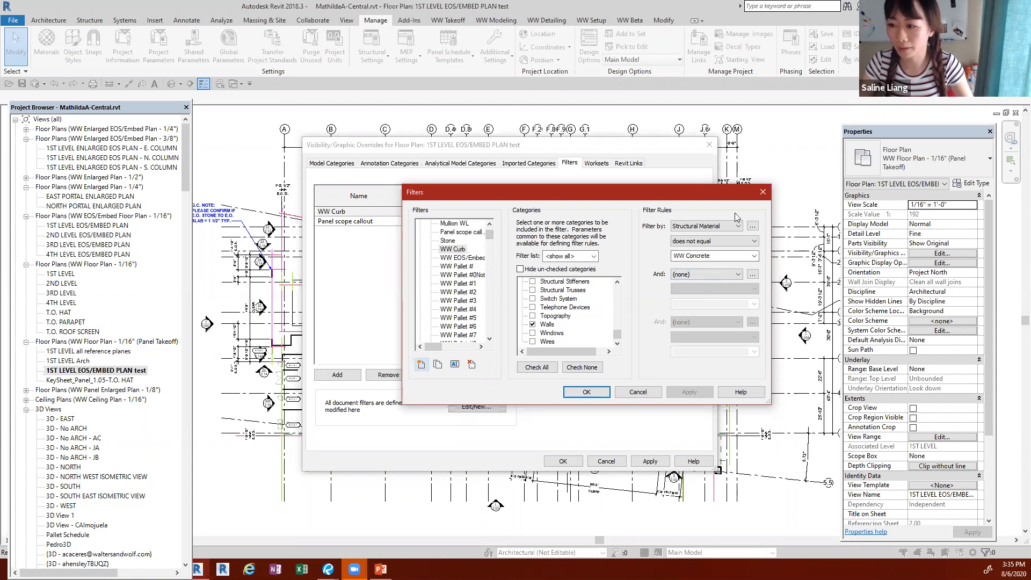
{"action": "left_click", "coordinate": [638, 391]}
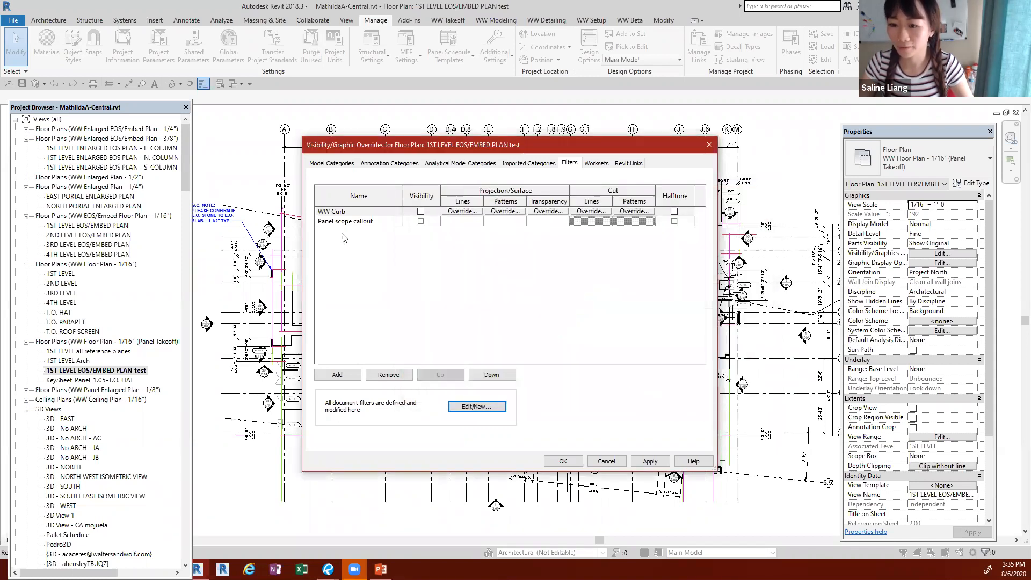
Step: Replace the view's Panel scope callout filter with WW EOS/Embed Callout and turn off its visibility
{"action": "left_click", "coordinate": [358, 221]}
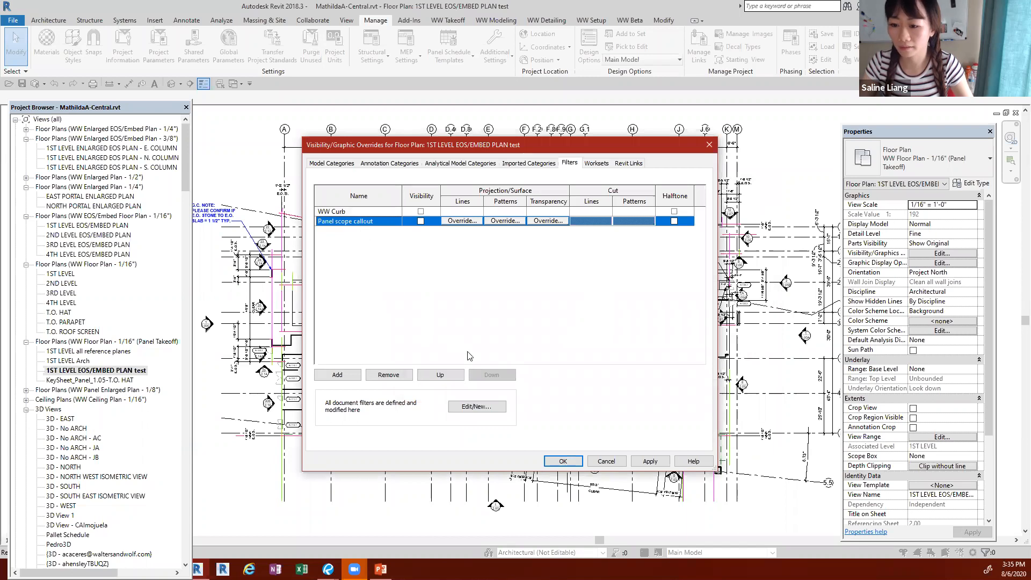
{"action": "left_click", "coordinate": [388, 375]}
{"action": "left_click", "coordinate": [337, 374]}
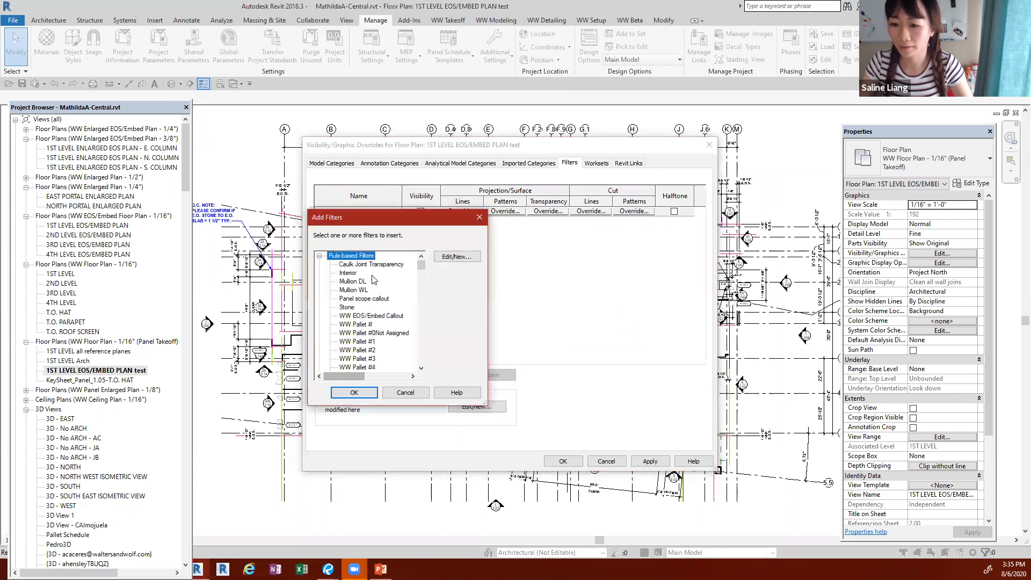
{"action": "left_click", "coordinate": [369, 316]}
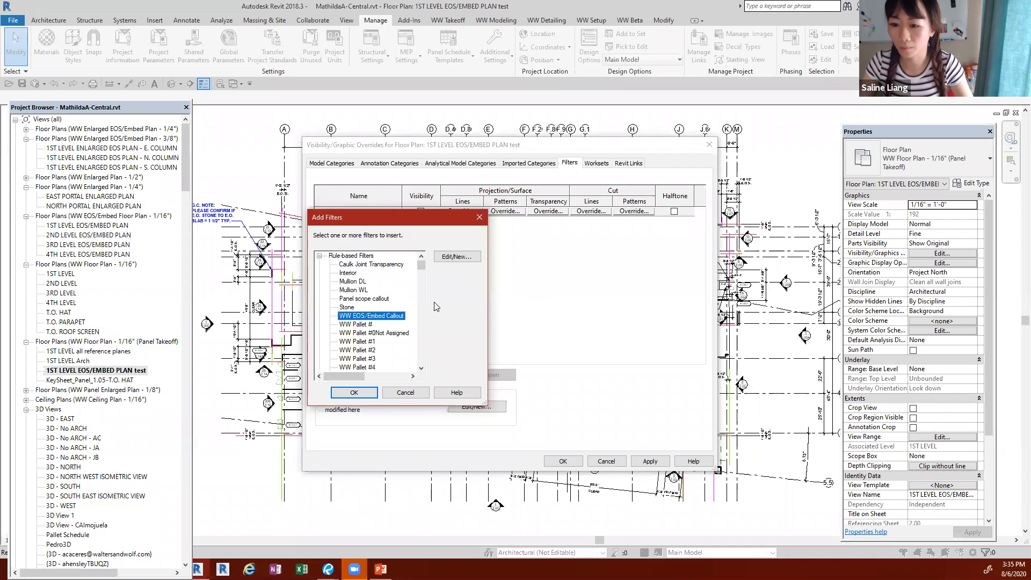
{"action": "left_click", "coordinate": [353, 392]}
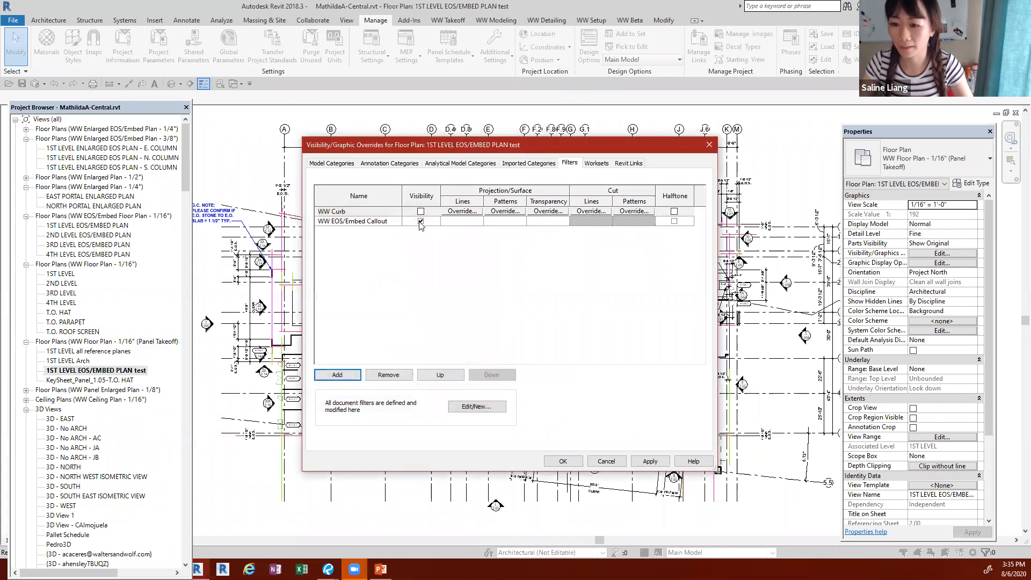
Step: Examine the WW EOS/Embed Callout filter's categories and its Family and Type and View Name rules
{"action": "left_click", "coordinate": [471, 409]}
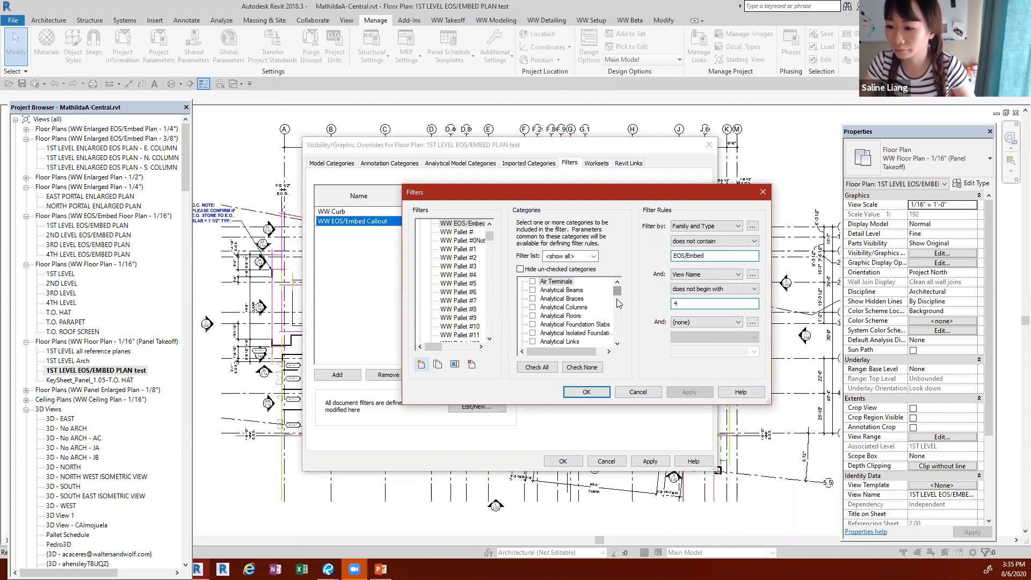
{"action": "scroll", "coordinate": [616, 297], "scroll_direction": "down", "scroll_amount": 5}
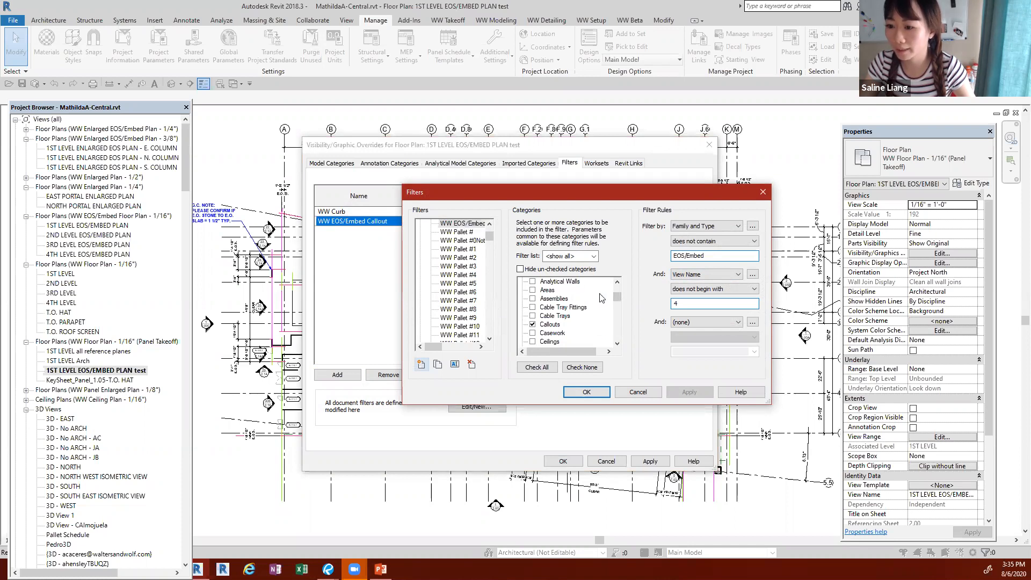
{"action": "mouse_move", "coordinate": [617, 299]}
{"action": "left_mouse_down"}
{"action": "mouse_move", "coordinate": [617, 289]}
{"action": "mouse_move", "coordinate": [619, 346]}
{"action": "mouse_move", "coordinate": [624, 299]}
{"action": "left_mouse_up"}
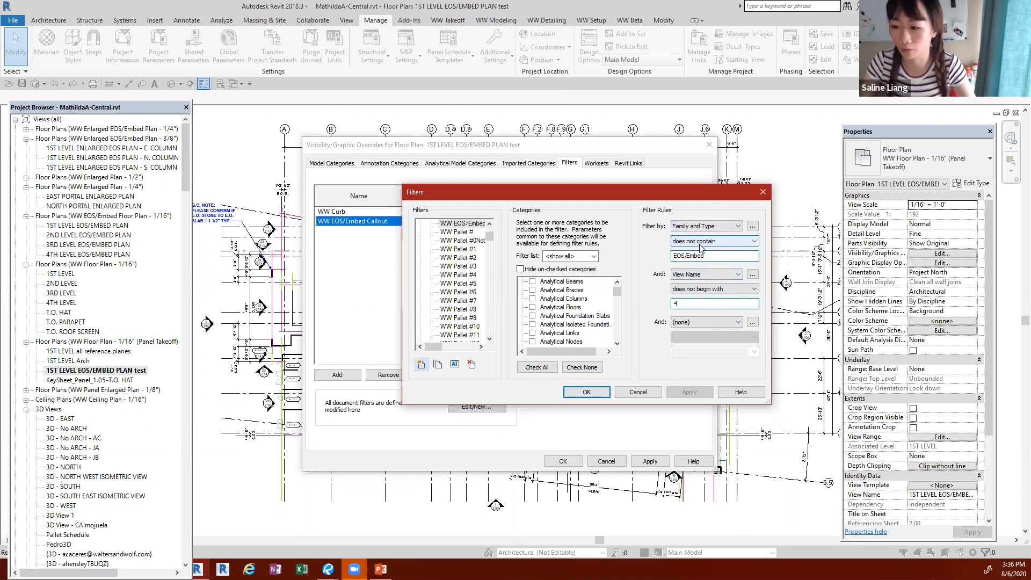
{"action": "left_click", "coordinate": [587, 391]}
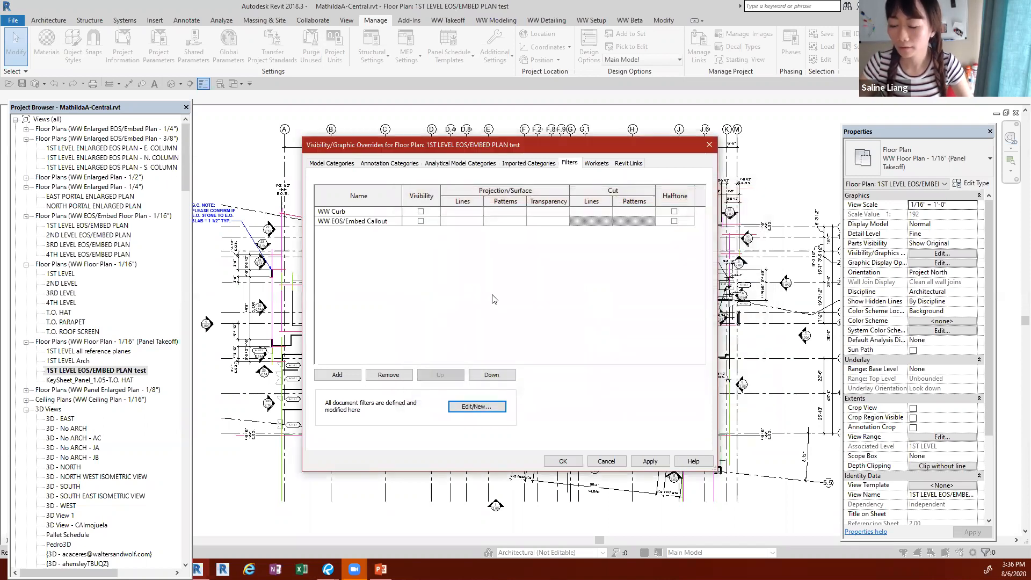
Step: Apply the filter visibility overrides to the floor plan and close the overrides dialog
{"action": "left_click", "coordinate": [649, 461]}
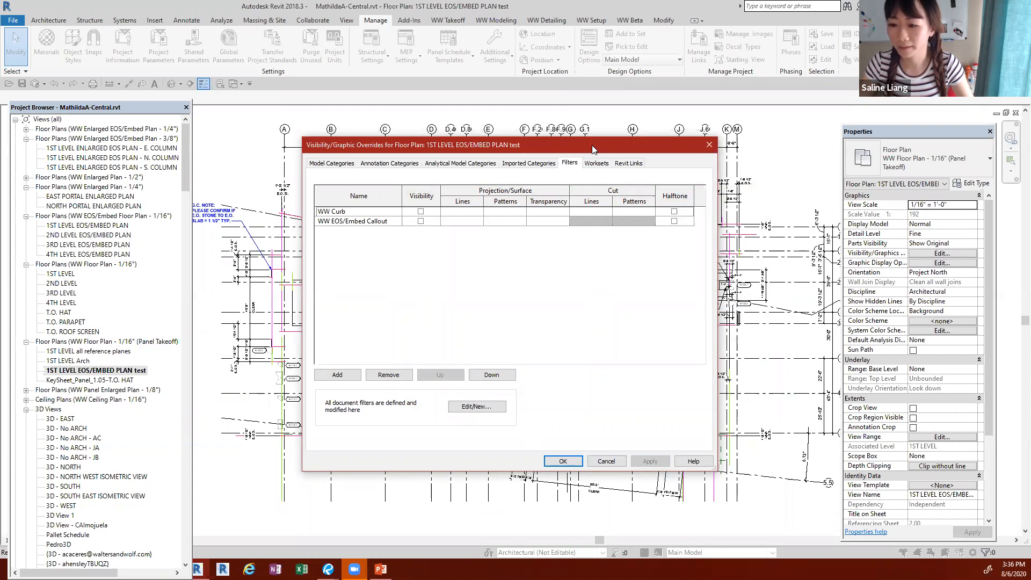
{"action": "mouse_move", "coordinate": [592, 148]}
{"action": "left_mouse_down"}
{"action": "mouse_move", "coordinate": [219, 167]}
{"action": "mouse_move", "coordinate": [472, 104]}
{"action": "left_mouse_up"}
{"action": "left_click", "coordinate": [397, 422]}
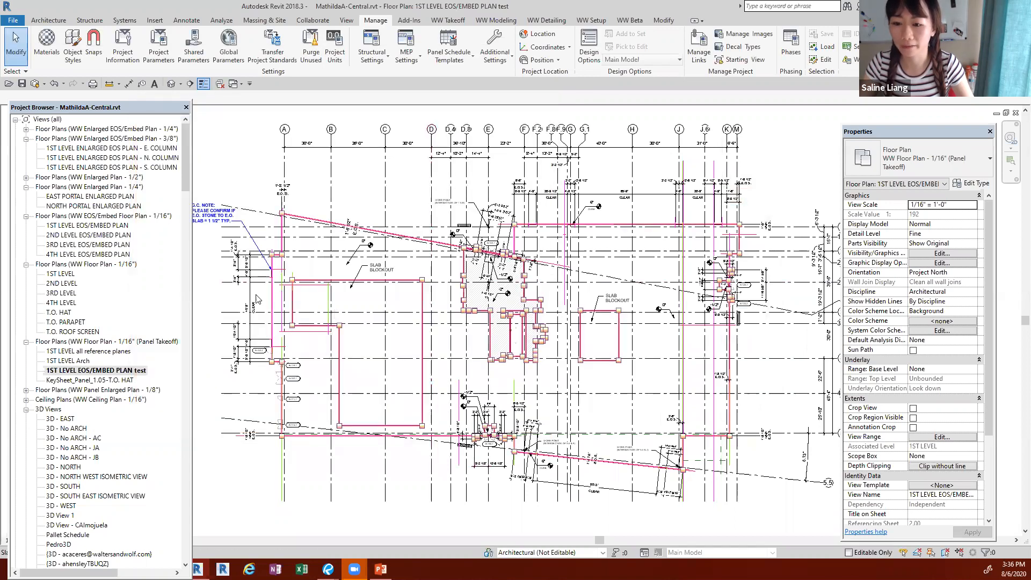
Step: Examine the filtered plan along the west slab edge, the door tags and the south edge, and switch to the PowerPoint Filters slide
{"action": "scroll", "coordinate": [402, 292], "scroll_direction": "up", "scroll_amount": 2}
{"action": "scroll", "coordinate": [376, 252], "scroll_direction": "up", "scroll_amount": 4}
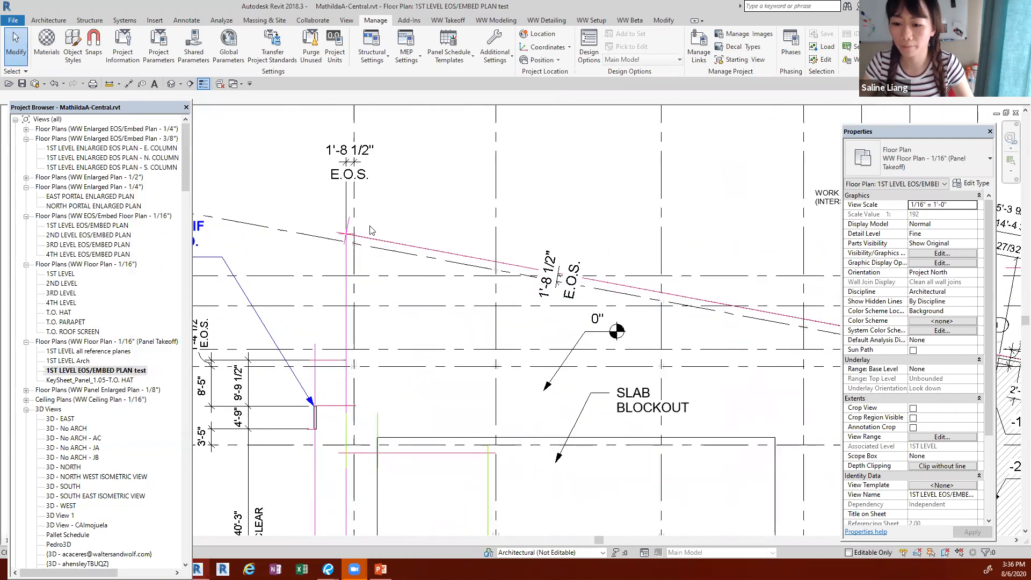
{"action": "scroll", "coordinate": [370, 230], "scroll_direction": "down", "scroll_amount": 3}
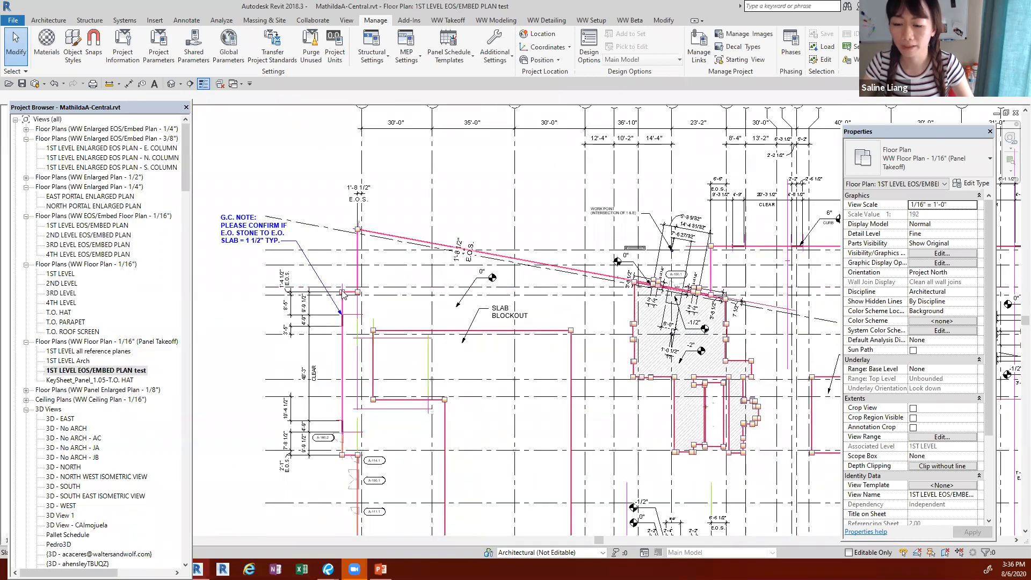
{"action": "scroll", "coordinate": [344, 290], "scroll_direction": "up", "scroll_amount": 2}
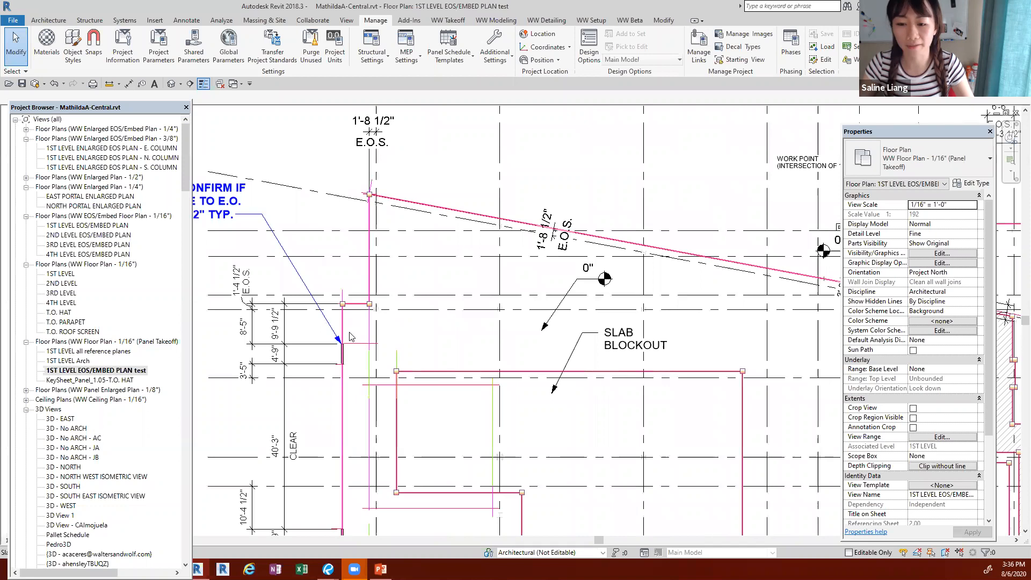
{"action": "scroll", "coordinate": [349, 336], "scroll_direction": "up", "scroll_amount": 4}
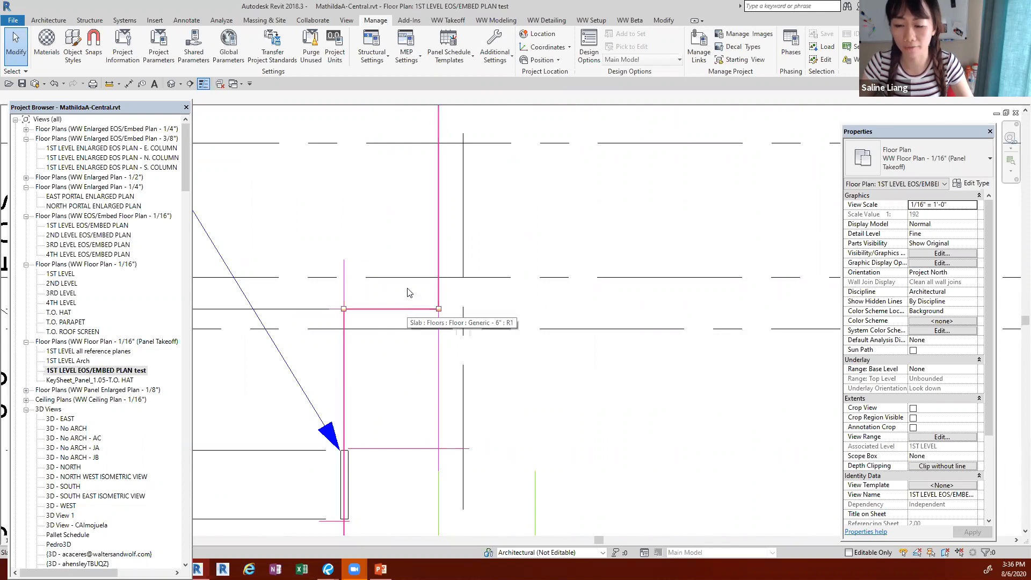
{"action": "scroll", "coordinate": [407, 279], "scroll_direction": "down", "scroll_amount": 5}
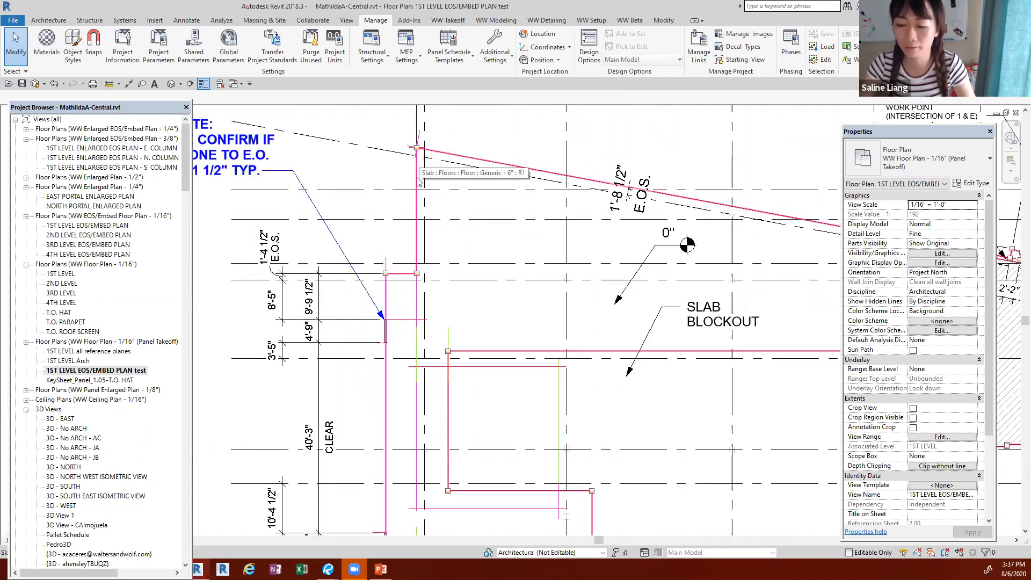
{"action": "middle_click_drag", "start_coordinate": [462, 435], "coordinate": [480, 238]}
{"action": "middle_click_drag", "start_coordinate": [446, 443], "coordinate": [377, 372]}
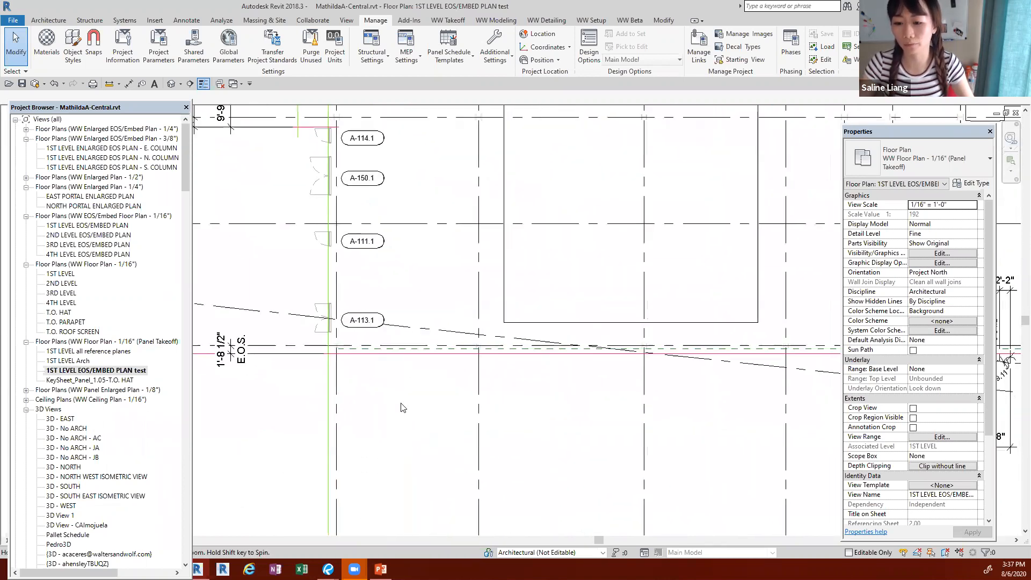
{"action": "scroll", "coordinate": [316, 358], "scroll_direction": "up", "scroll_amount": 2}
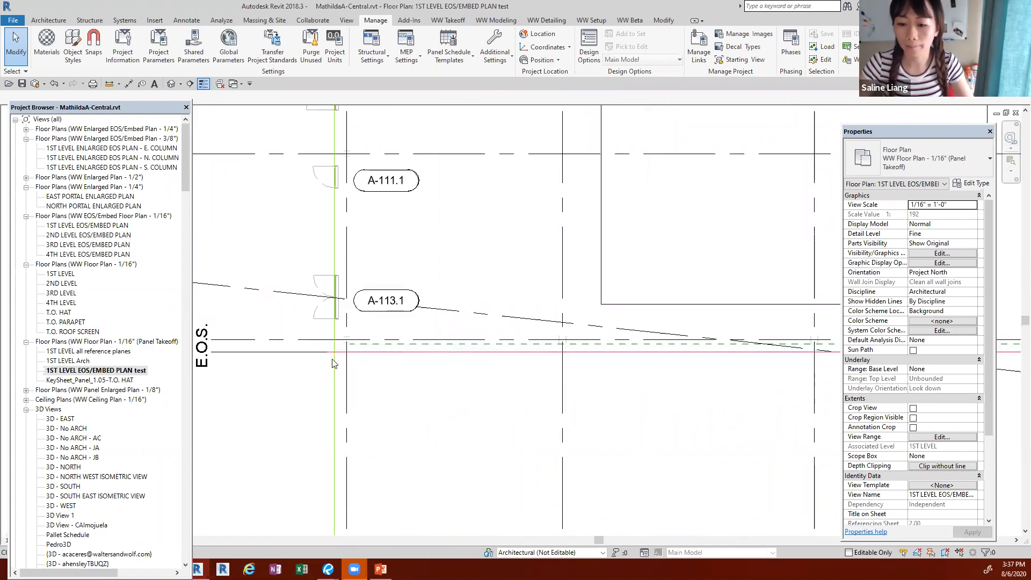
{"action": "scroll", "coordinate": [332, 364], "scroll_direction": "down", "scroll_amount": 4}
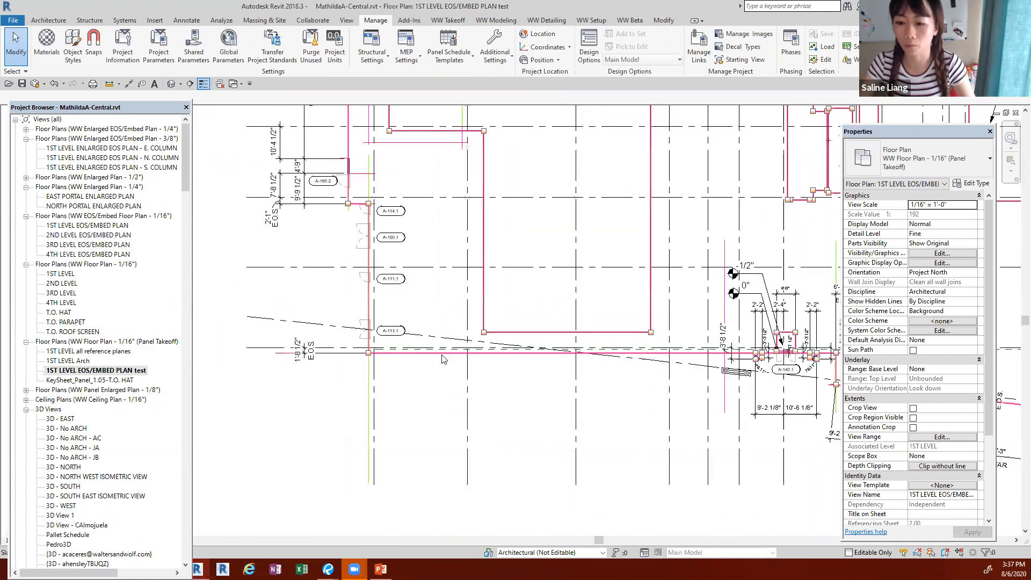
{"action": "scroll", "coordinate": [443, 359], "scroll_direction": "down", "scroll_amount": 2}
{"action": "middle_click_drag", "start_coordinate": [666, 478], "coordinate": [547, 522]}
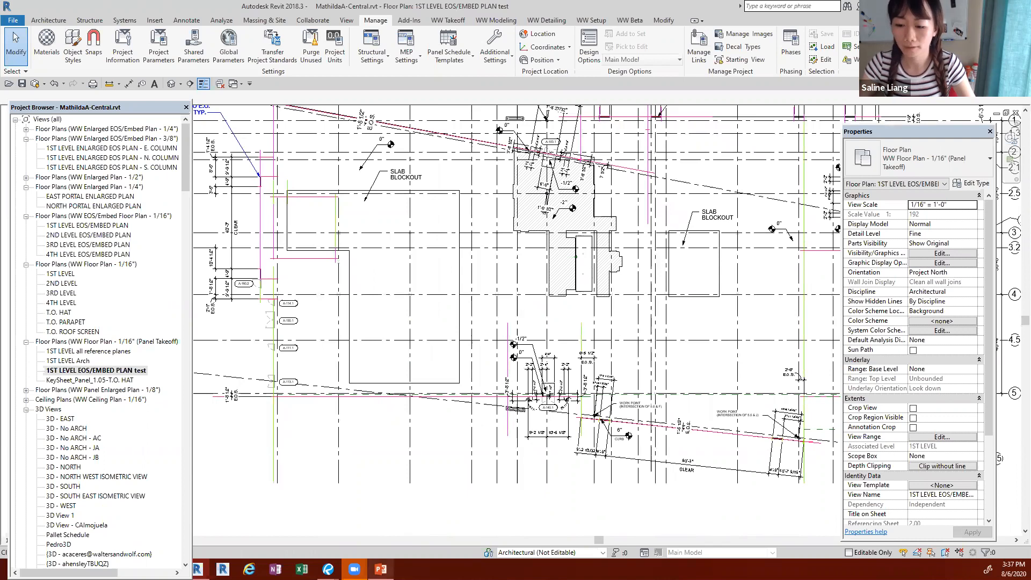
{"action": "left_click", "coordinate": [381, 569]}
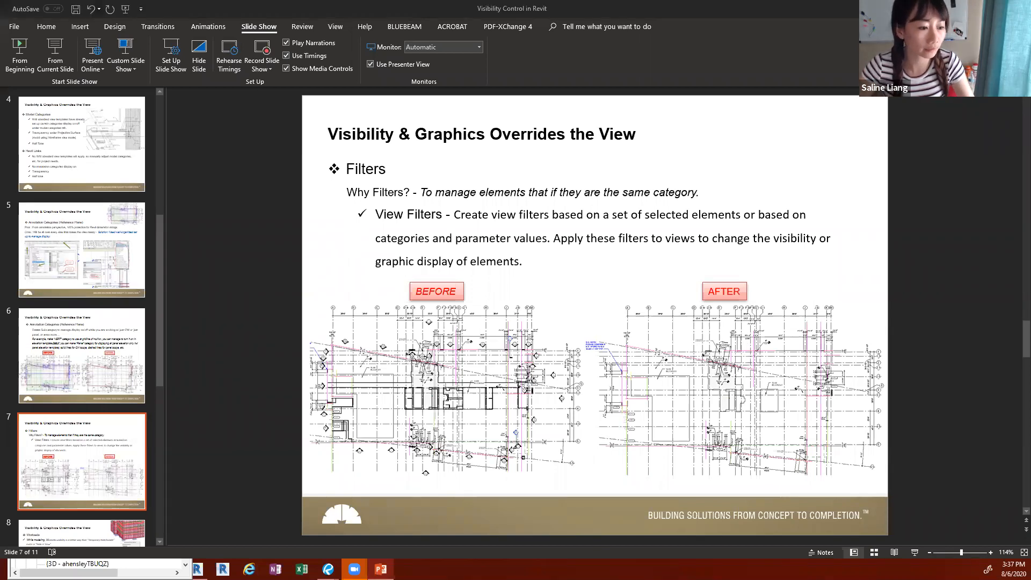
{"action": "key", "text": "super+d"}
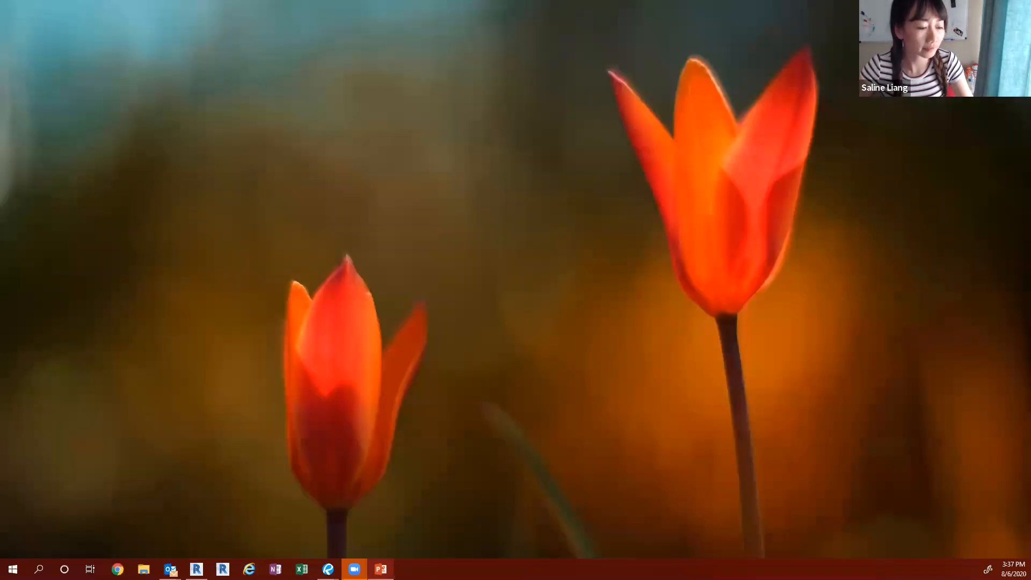
{"action": "key", "text": "super+d"}
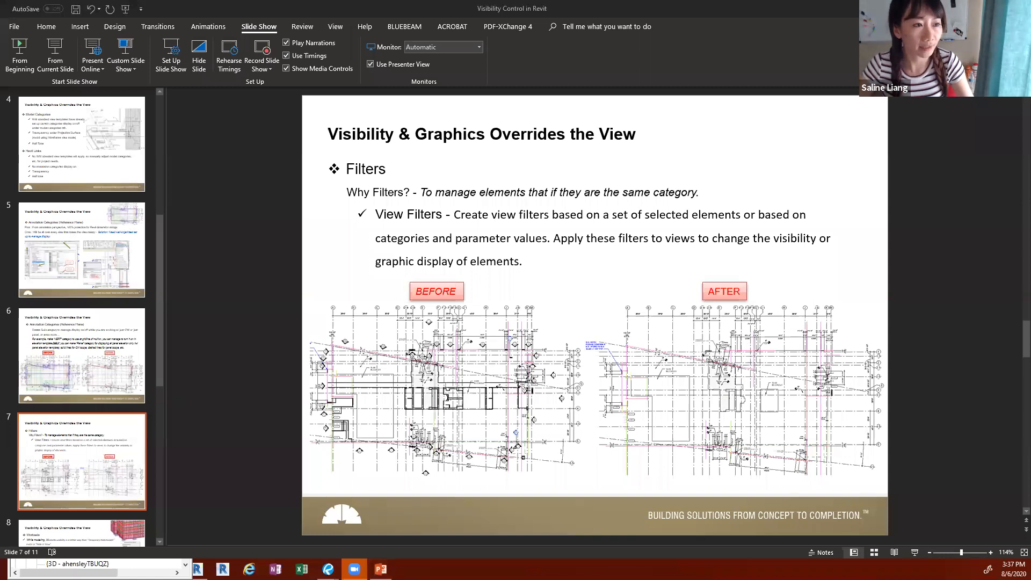
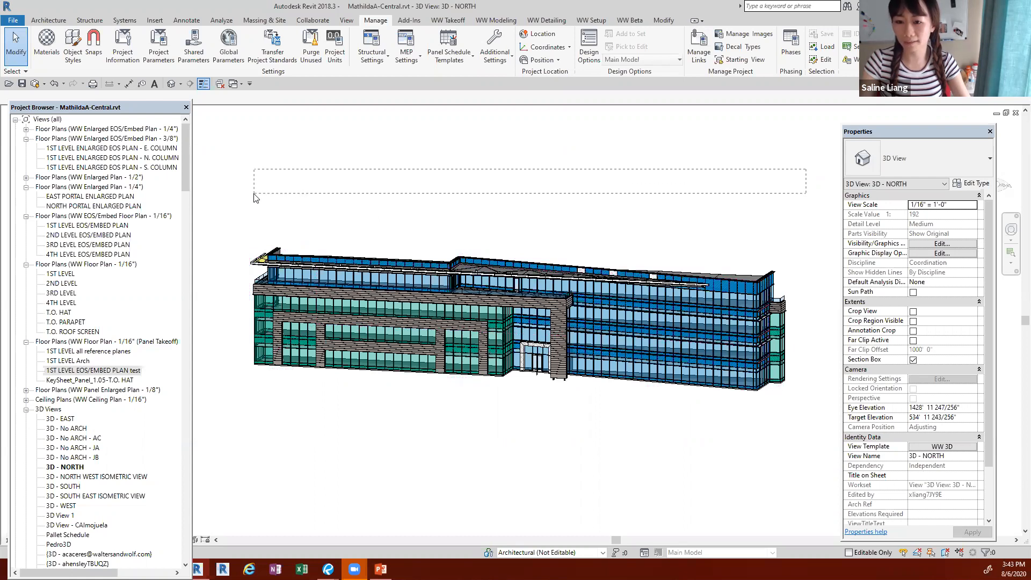
Step: Select the whole building, examine its categories in the selection filter with every category unchecked, and cancel the filter
{"action": "left_click_drag", "start_coordinate": [433, 195], "coordinate": [347, 195]}
{"action": "left_click_drag", "start_coordinate": [281, 224], "coordinate": [263, 257]}
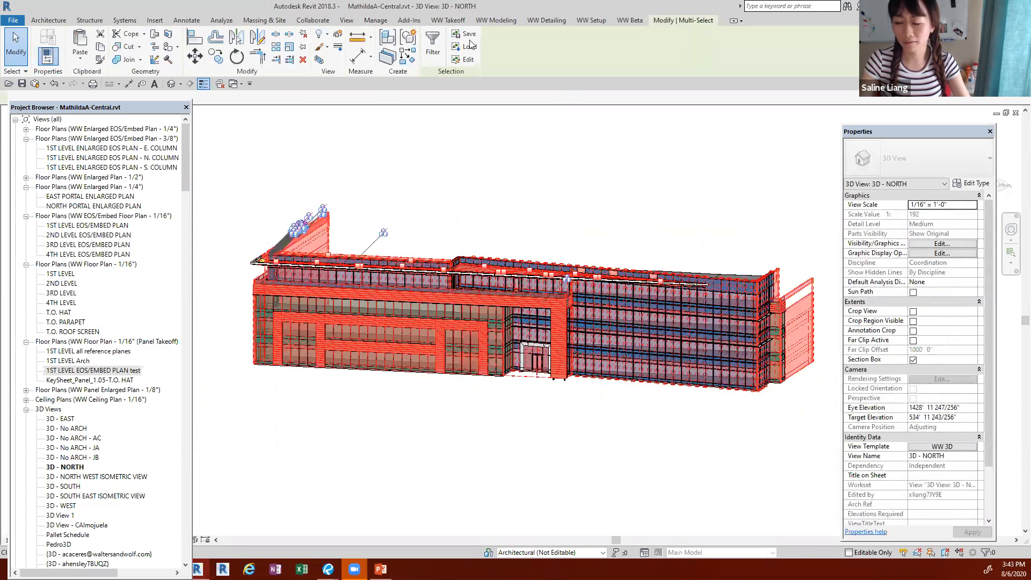
{"action": "left_click", "coordinate": [433, 43]}
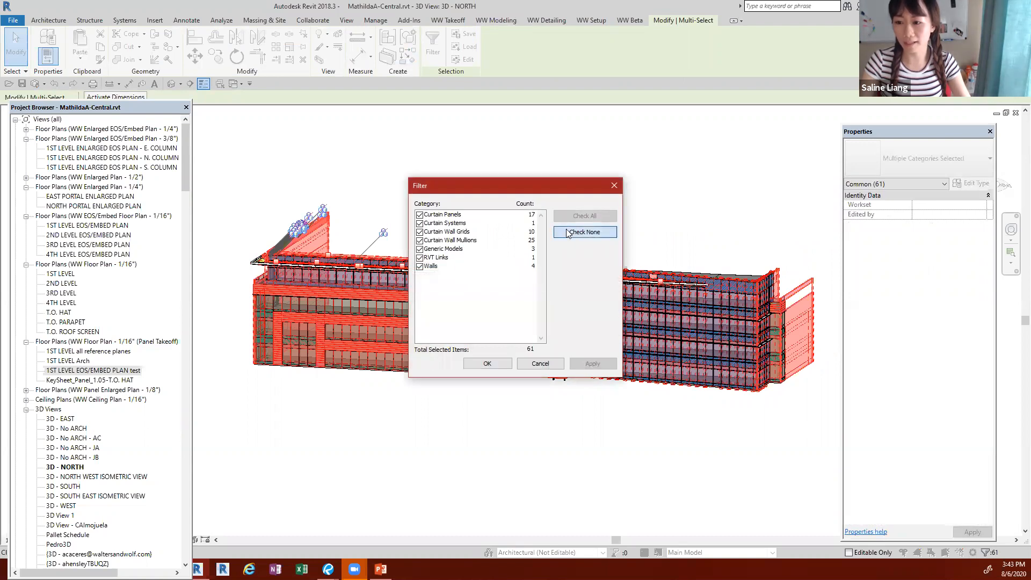
{"action": "left_click", "coordinate": [585, 231]}
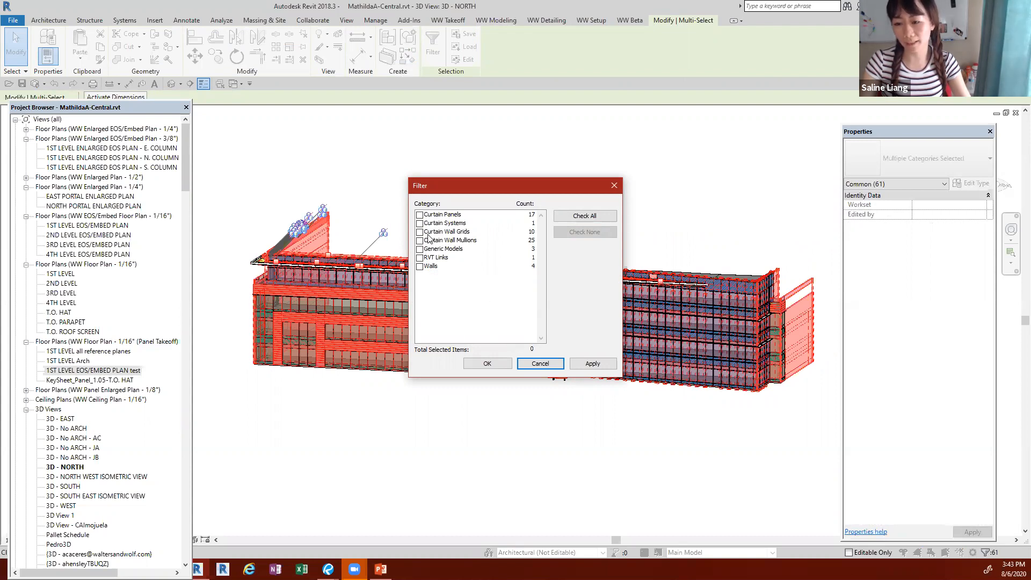
{"action": "left_click", "coordinate": [537, 364]}
{"action": "left_click", "coordinate": [428, 452]}
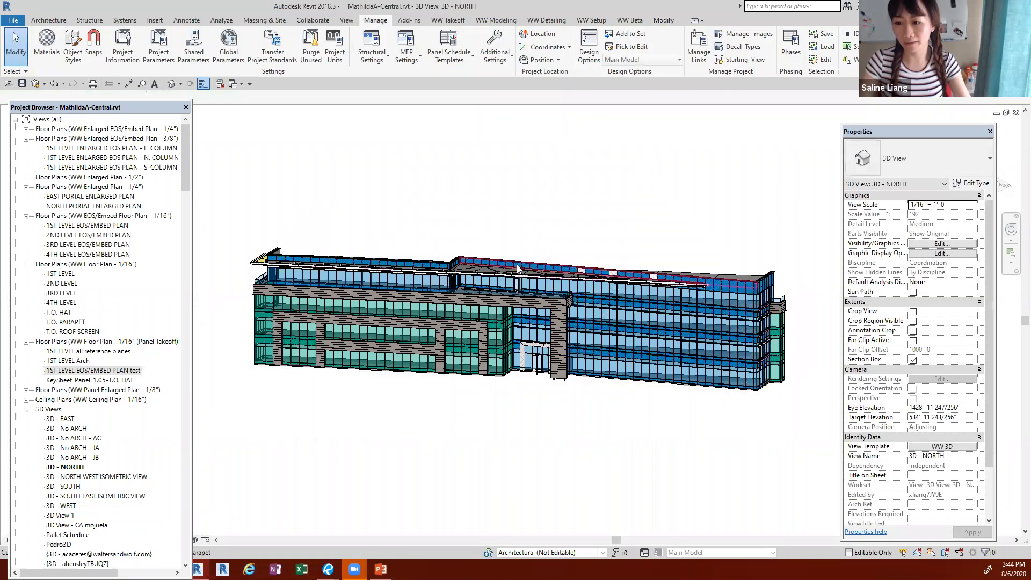
Step: Check the workset of the large blue Extended Cover curtain wall, widening the Properties palette to show the full workset name
{"action": "left_click", "coordinate": [724, 387]}
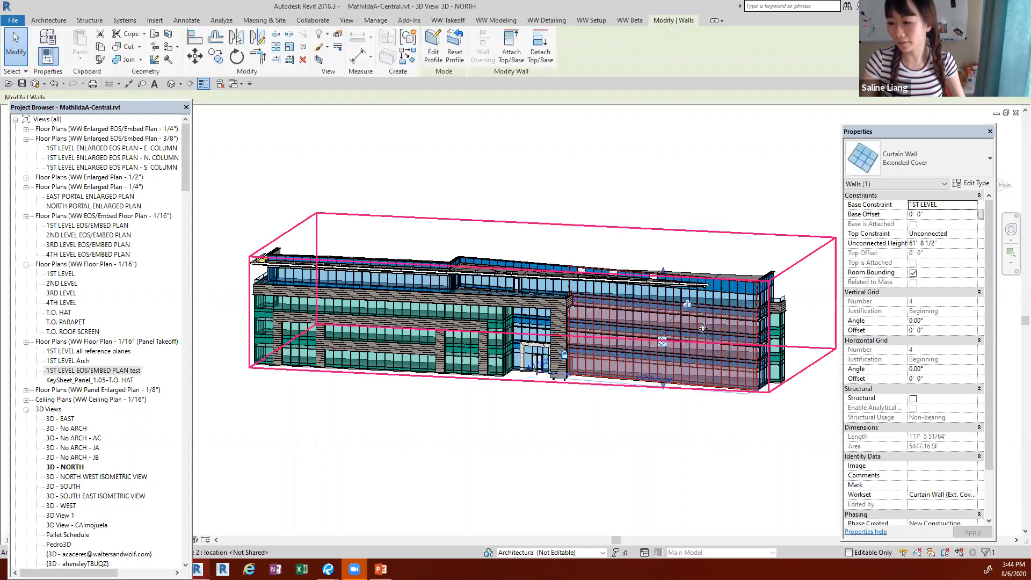
{"action": "scroll", "coordinate": [913, 435], "scroll_direction": "down", "scroll_amount": 3}
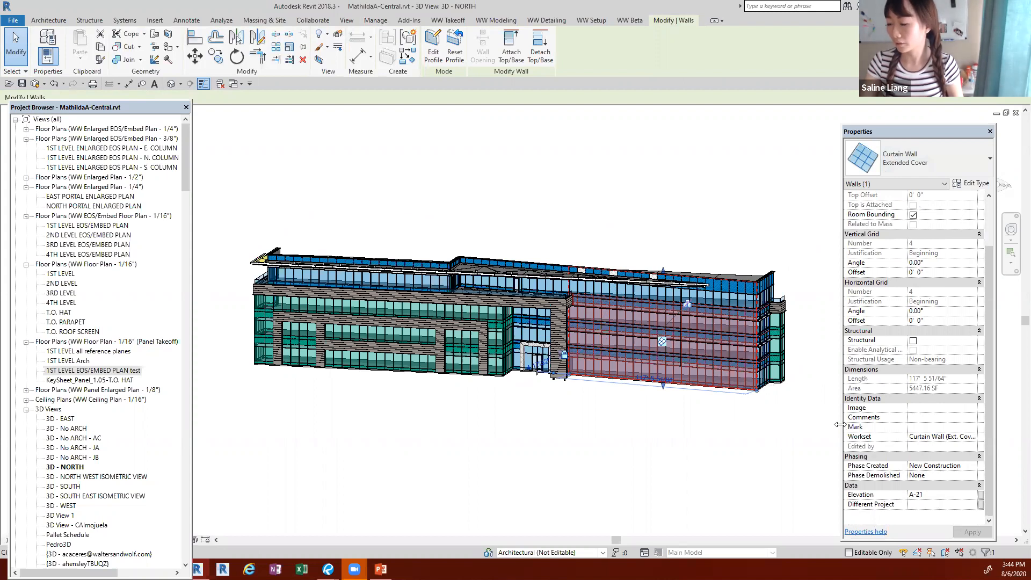
{"action": "left_click_drag", "start_coordinate": [843, 438], "coordinate": [820, 437]}
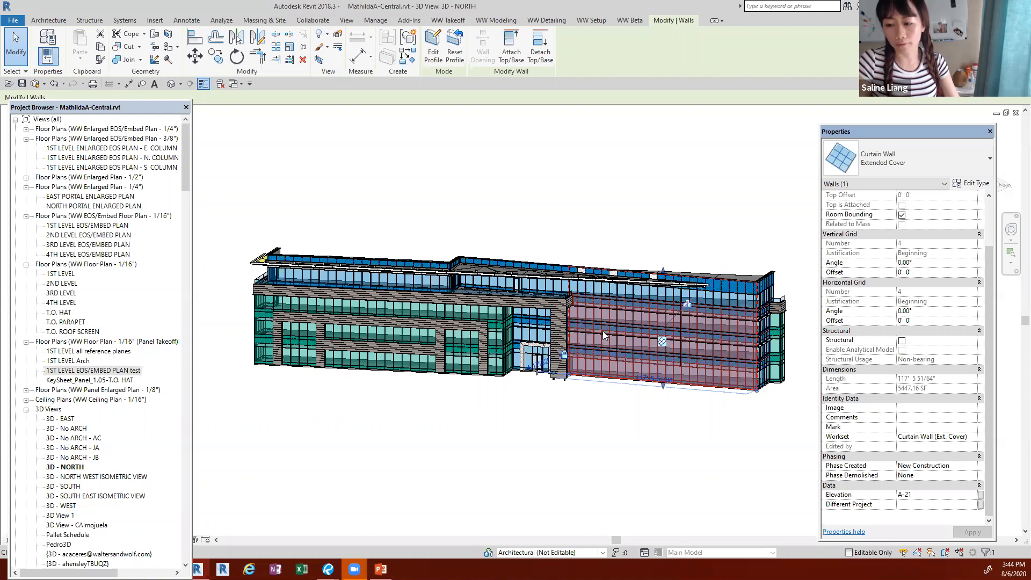
{"action": "left_click", "coordinate": [556, 439]}
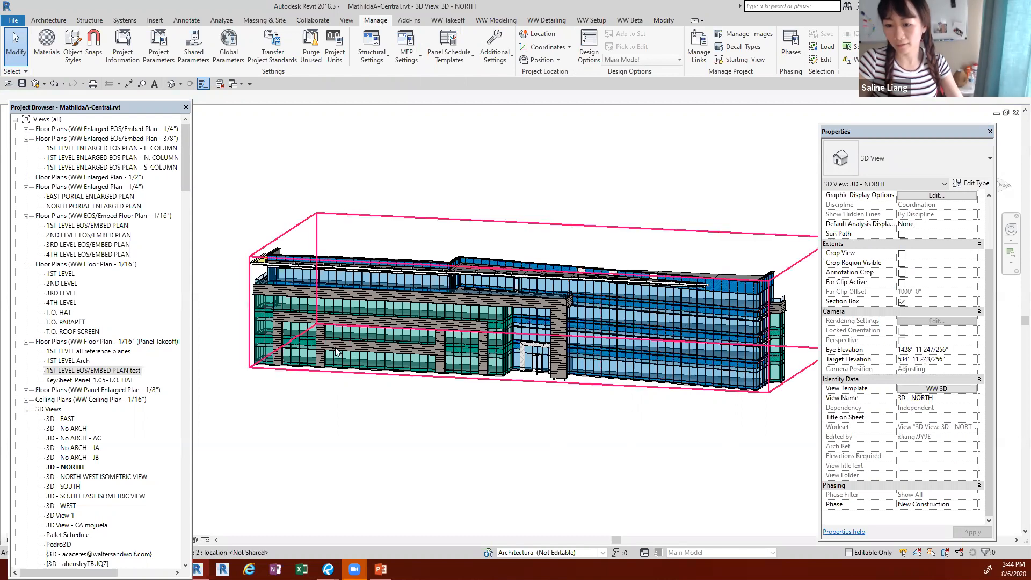
Step: Check the worksets of the upper green curtain wall, the A-15 elevation curtain wall and the eyebrow curtain system
{"action": "left_click", "coordinate": [319, 315]}
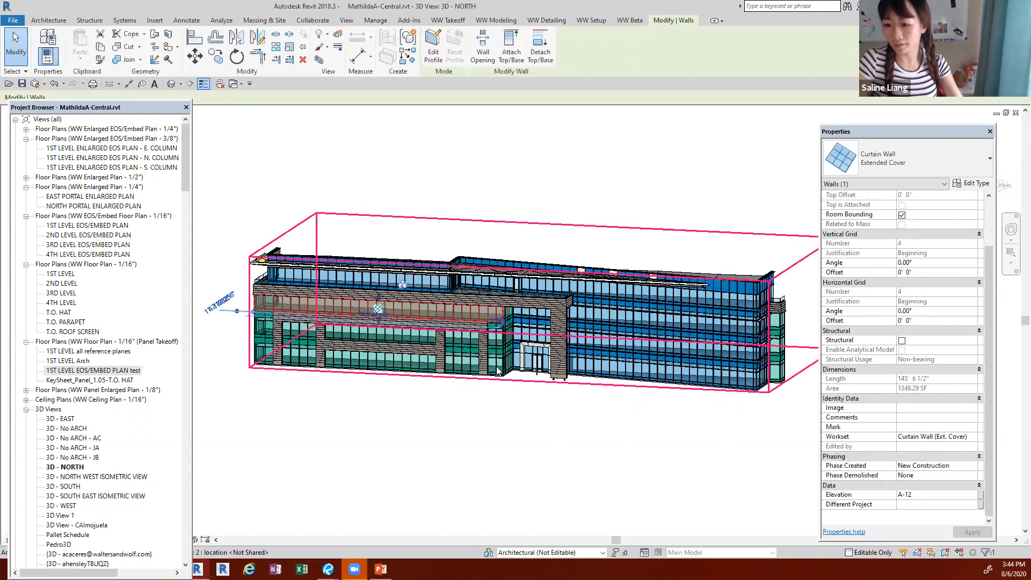
{"action": "left_click", "coordinate": [467, 378]}
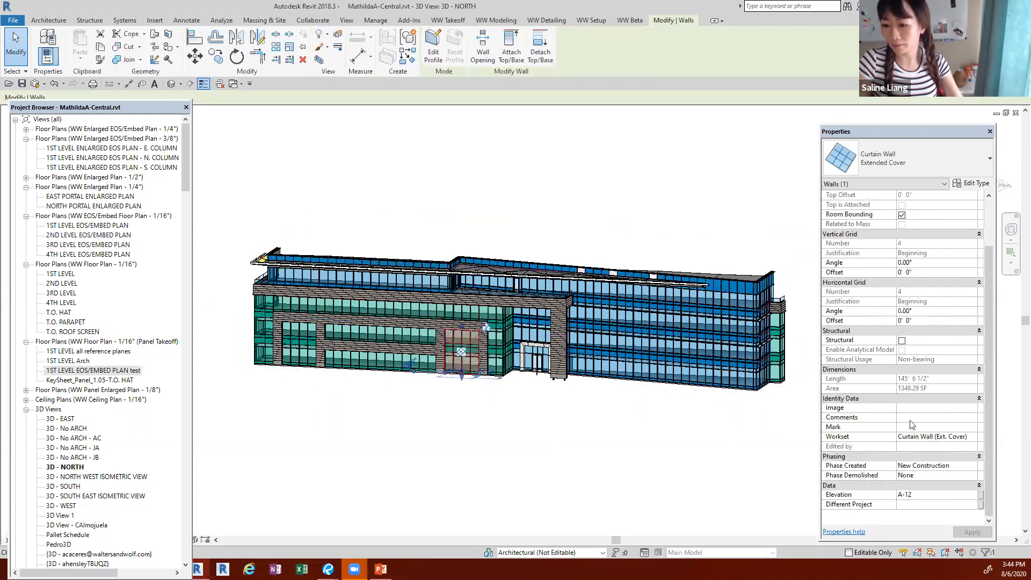
{"action": "left_click", "coordinate": [528, 278]}
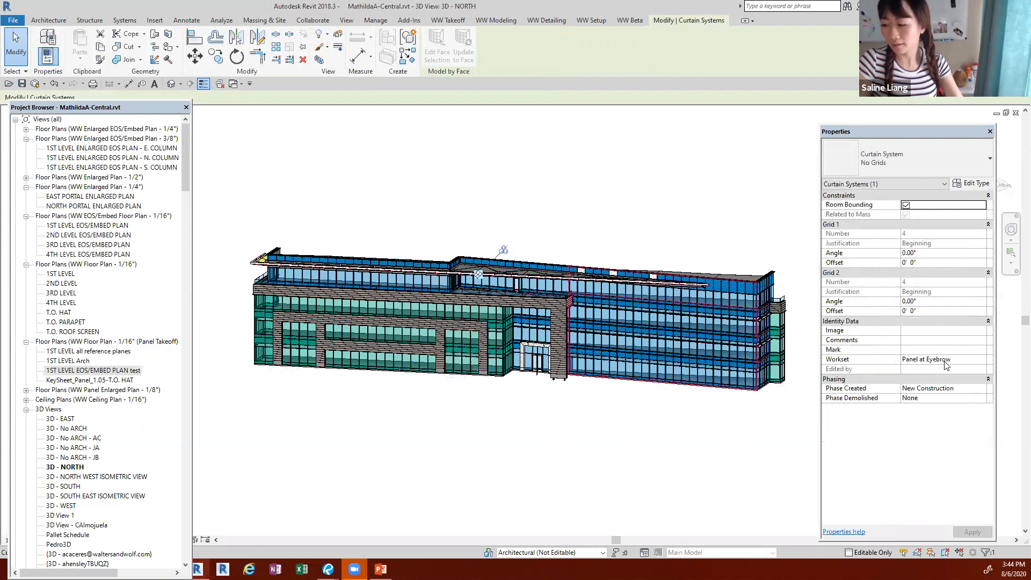
{"action": "left_click", "coordinate": [454, 455]}
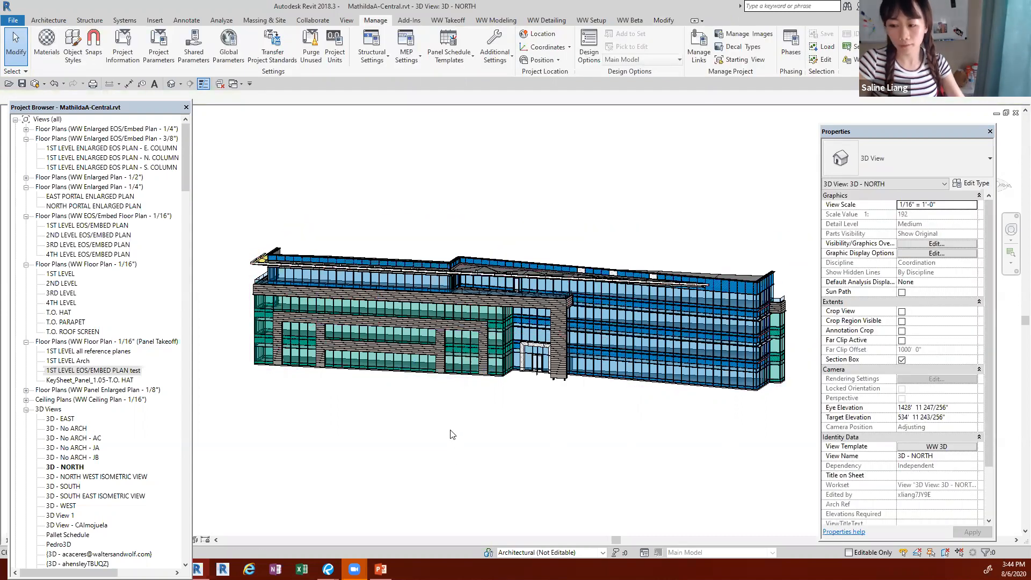
Step: Remove the WW 3D view template from the 3D - NORTH view by assigning <None>
{"action": "left_click", "coordinate": [936, 446]}
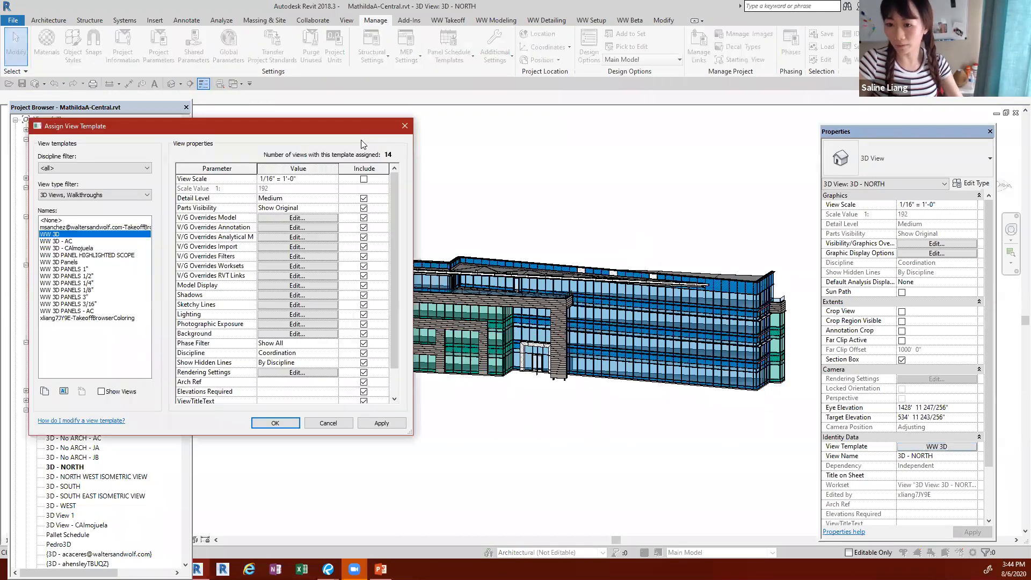
{"action": "left_click", "coordinate": [70, 226]}
{"action": "left_click", "coordinate": [52, 220]}
{"action": "left_click", "coordinate": [275, 423]}
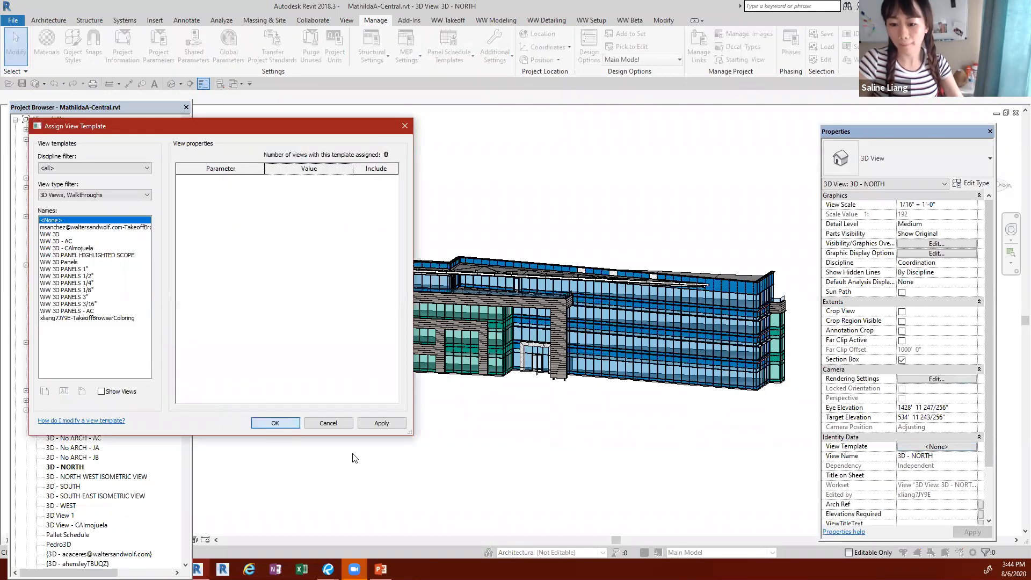
Step: Examine the workset visibility settings in the 3D - NORTH view's graphic overrides and close them unchanged
{"action": "key", "text": "v"}
{"action": "key", "text": "v"}
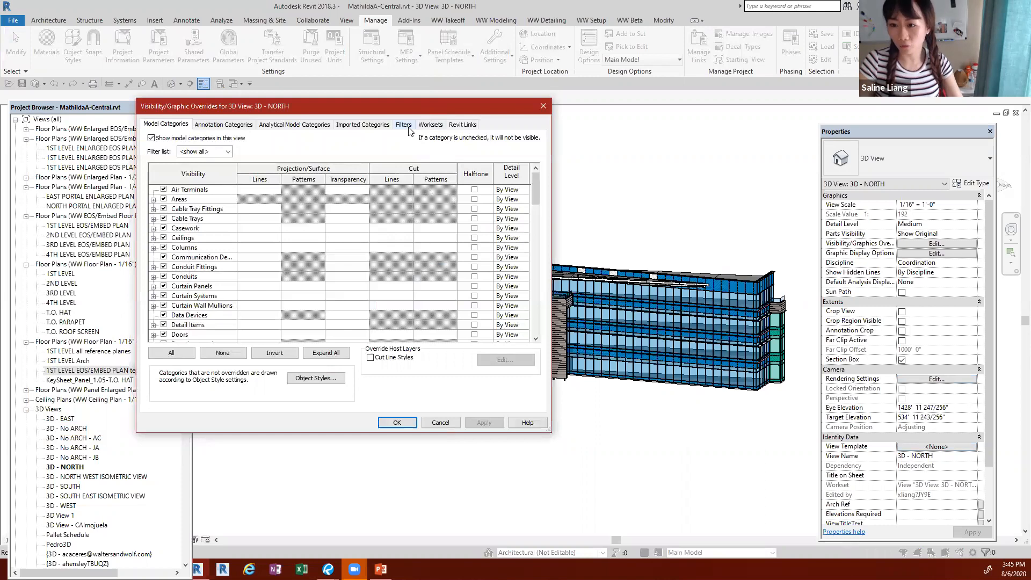
{"action": "left_click", "coordinate": [429, 126]}
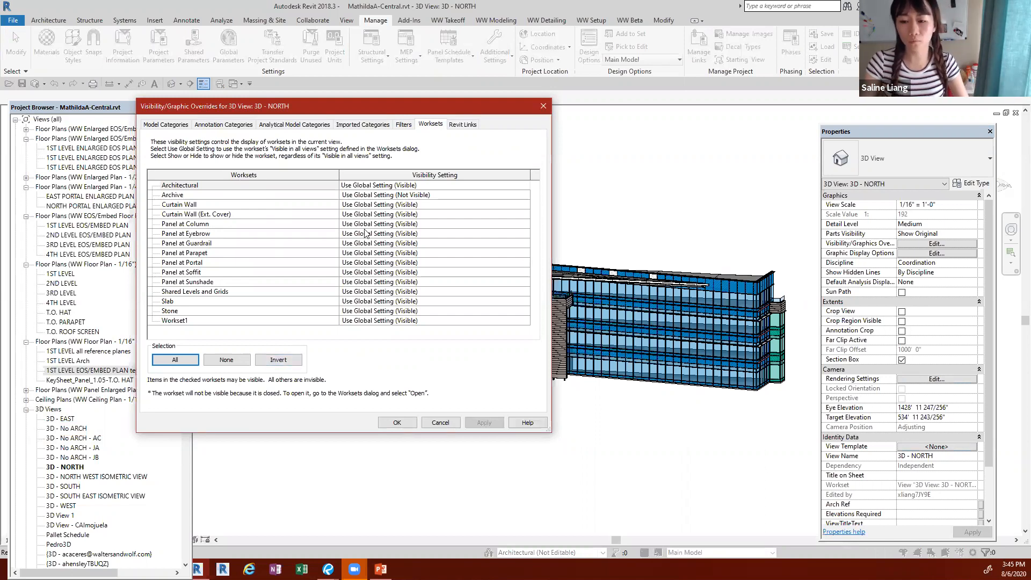
{"action": "left_click", "coordinate": [543, 106]}
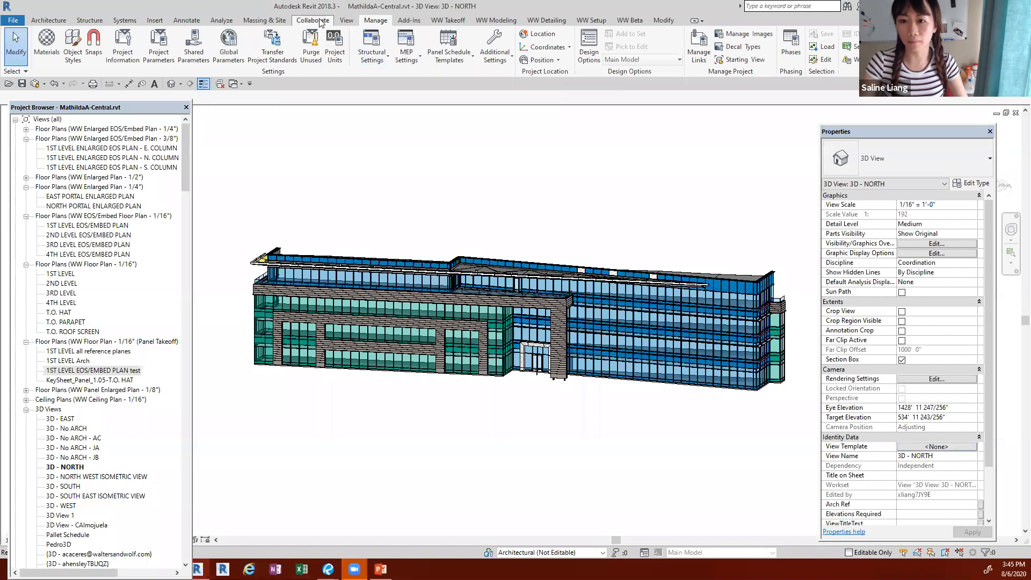
Step: Examine the project's worksets and their Visible in all views settings, and leave without making changes
{"action": "left_click", "coordinate": [319, 22]}
{"action": "left_click", "coordinate": [125, 45]}
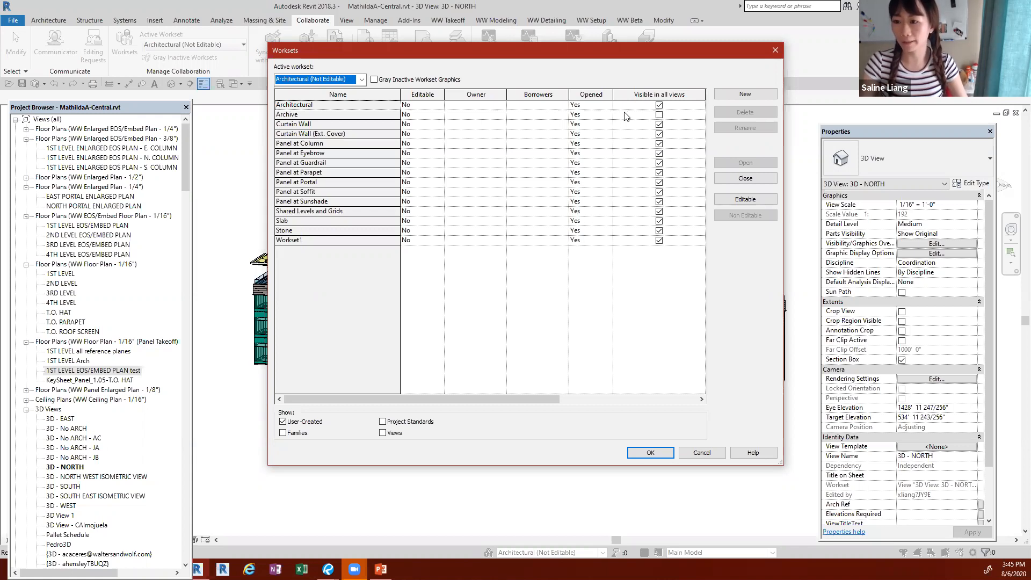
{"action": "left_click", "coordinate": [692, 454]}
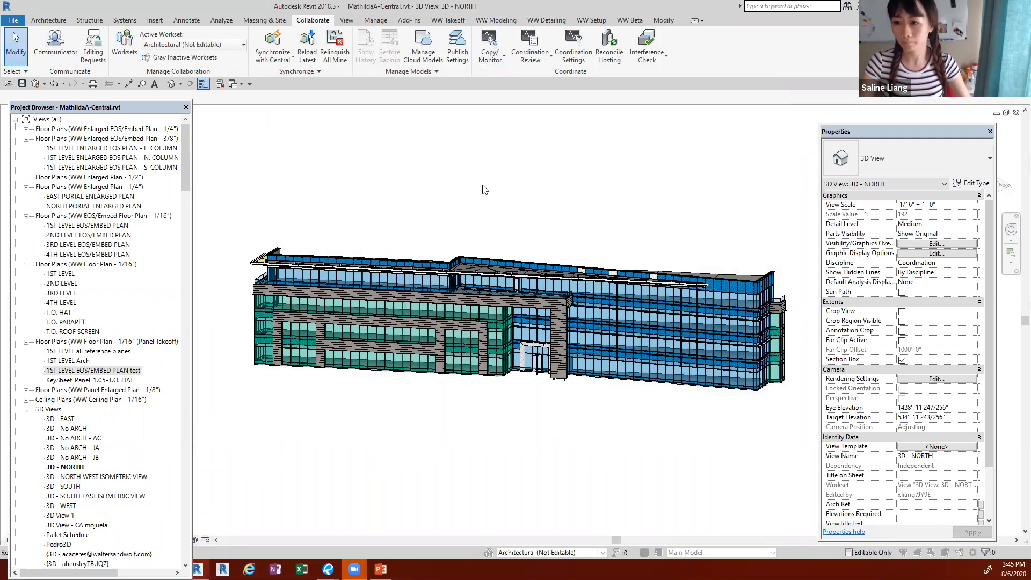
Step: Set all worksets from Architectural to Workset1 to Hide in the 3D - NORTH view's visibility overrides
{"action": "key", "text": "v"}
{"action": "key", "text": "v"}
{"action": "left_click", "coordinate": [436, 124]}
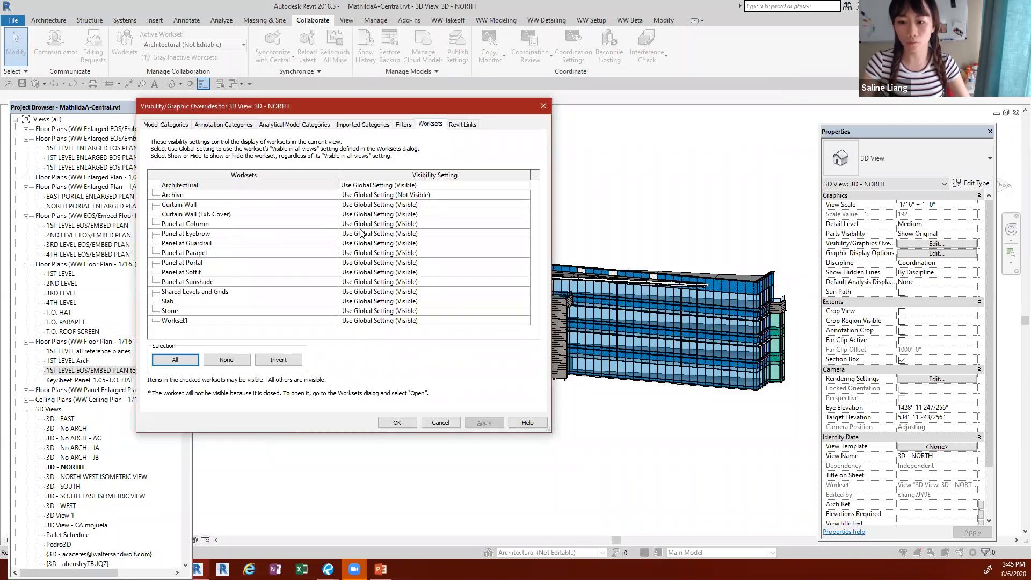
{"action": "left_click", "coordinate": [240, 185]}
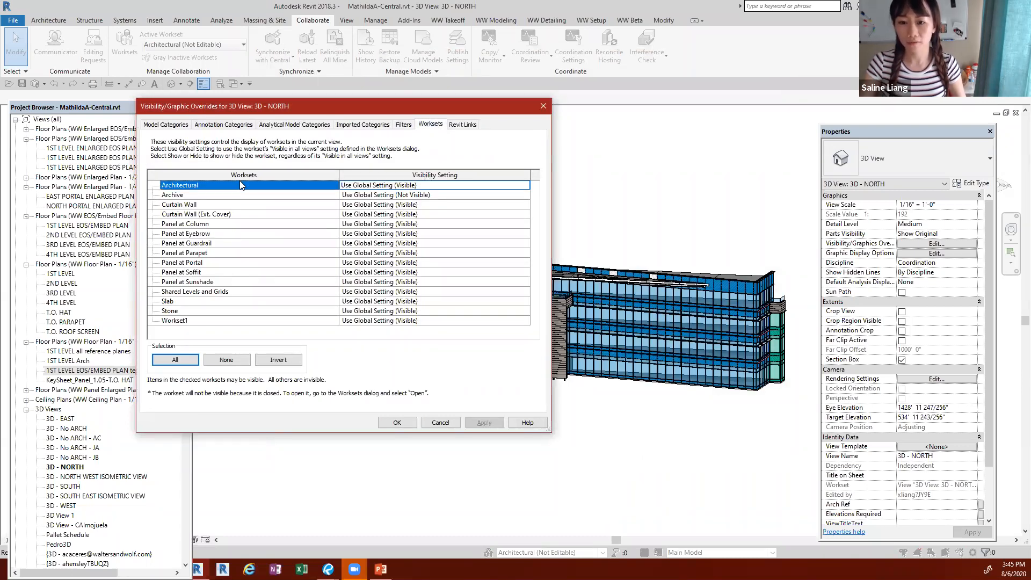
{"action": "left_click", "coordinate": [253, 321], "text": "shift"}
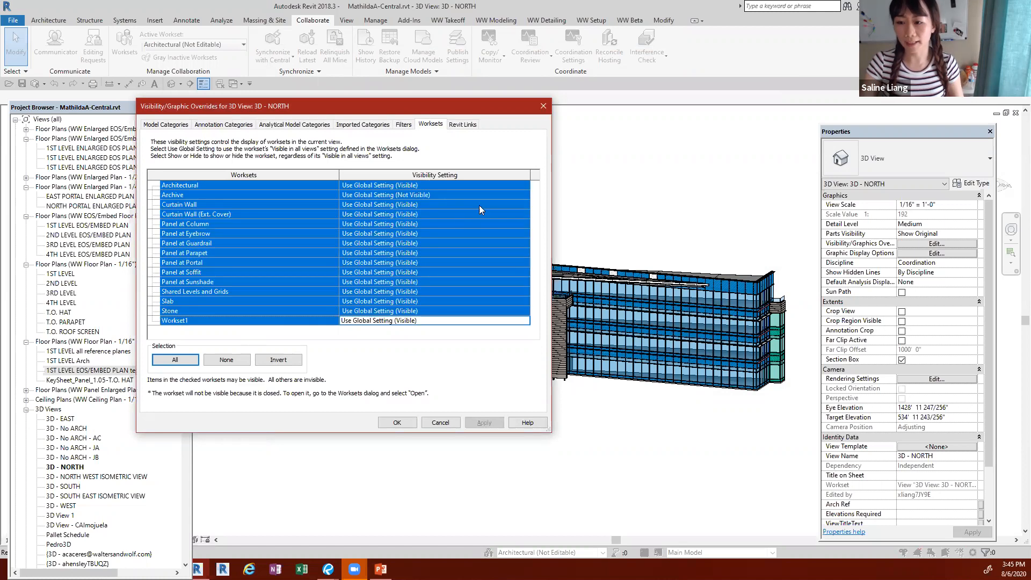
{"action": "left_click", "coordinate": [525, 185]}
{"action": "left_click", "coordinate": [524, 186]}
{"action": "left_click", "coordinate": [369, 204]}
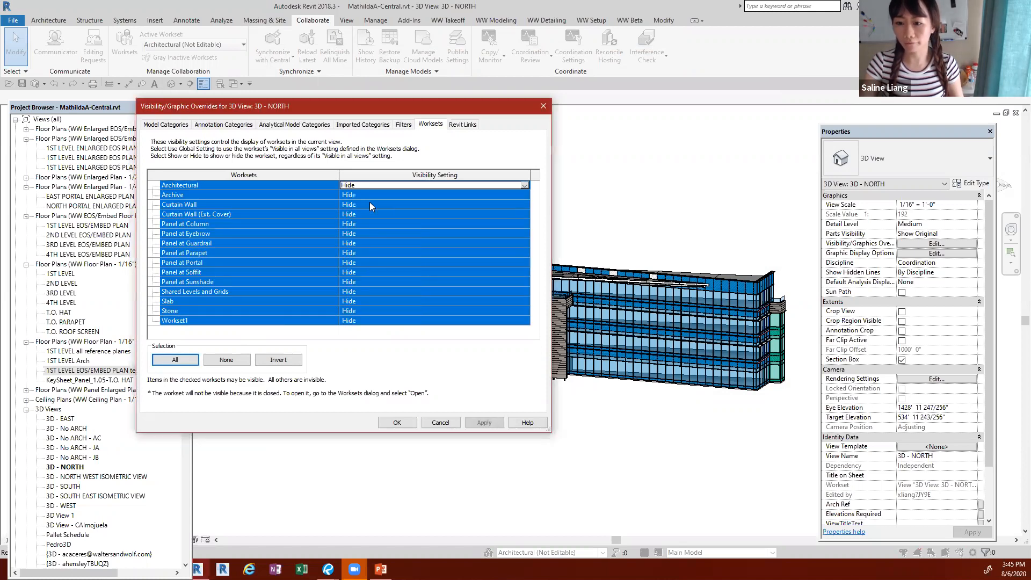
Step: Set the Curtain Wall and Slab worksets to Show, and apply the overrides to the 3D view
{"action": "left_click", "coordinate": [279, 206]}
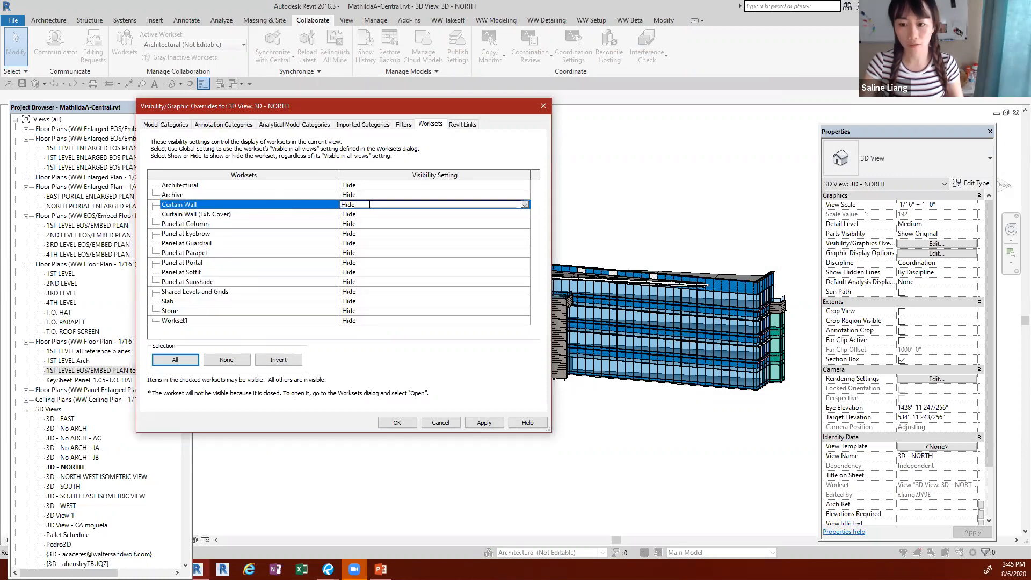
{"action": "left_click", "coordinate": [524, 205]}
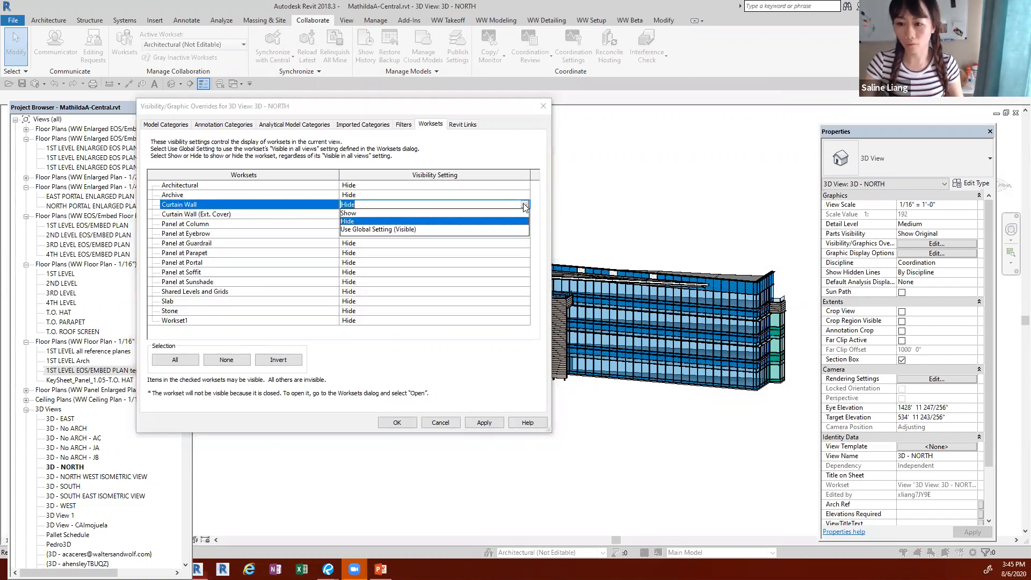
{"action": "left_click", "coordinate": [381, 213]}
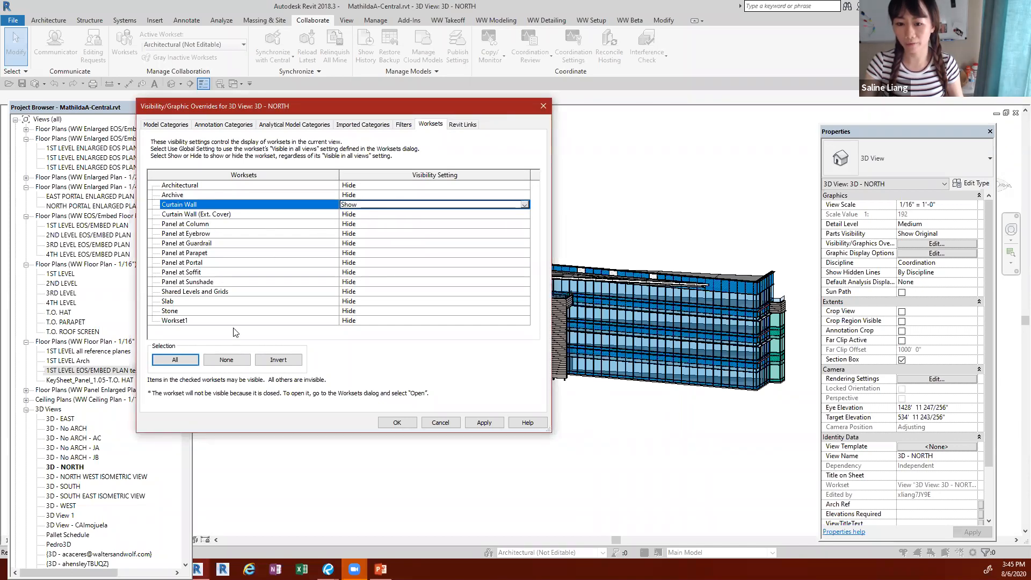
{"action": "left_click", "coordinate": [519, 301]}
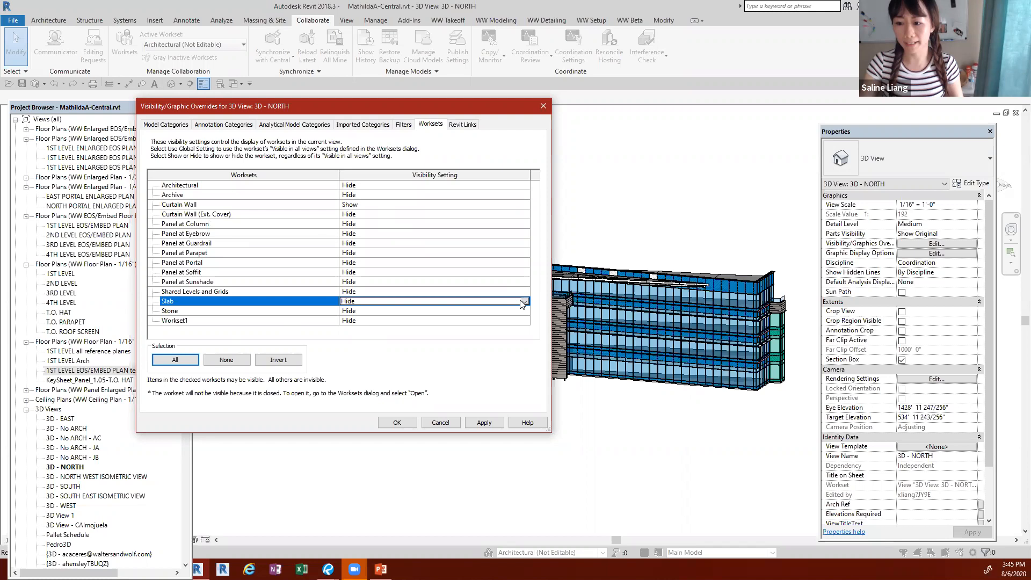
{"action": "left_click", "coordinate": [522, 301]}
{"action": "left_click", "coordinate": [386, 310]}
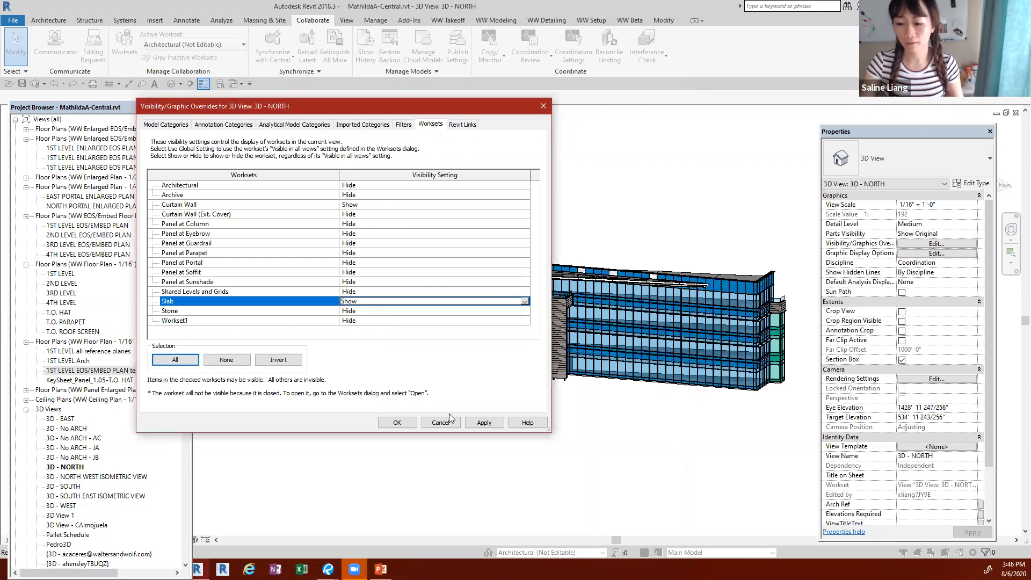
{"action": "left_click", "coordinate": [483, 422]}
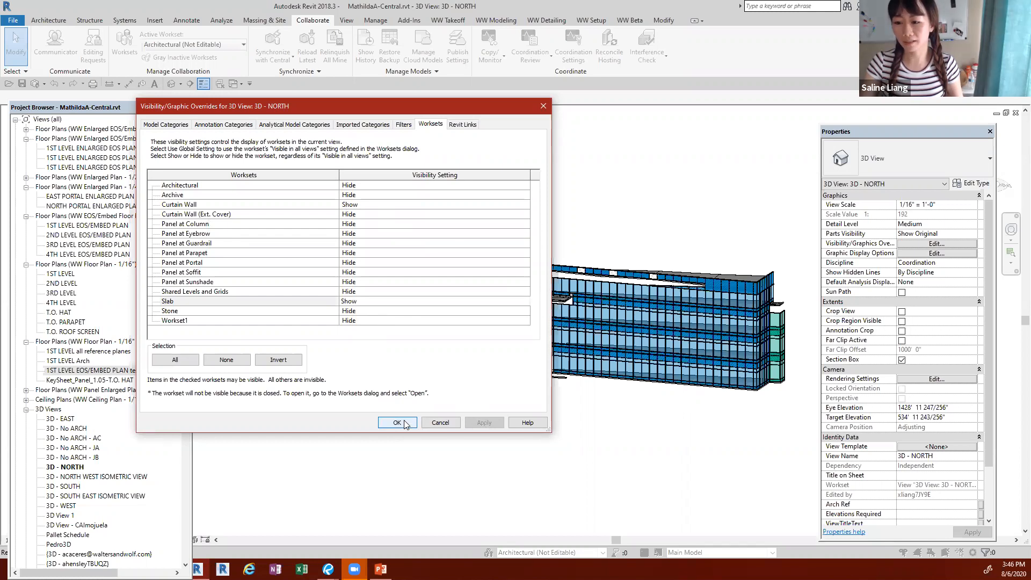
{"action": "left_click", "coordinate": [400, 422]}
Step: Examine the displayed curtain walls and slabs from the front and underneath, selecting one of the intermediate floor slabs
{"action": "scroll", "coordinate": [460, 300], "scroll_direction": "up", "scroll_amount": 2}
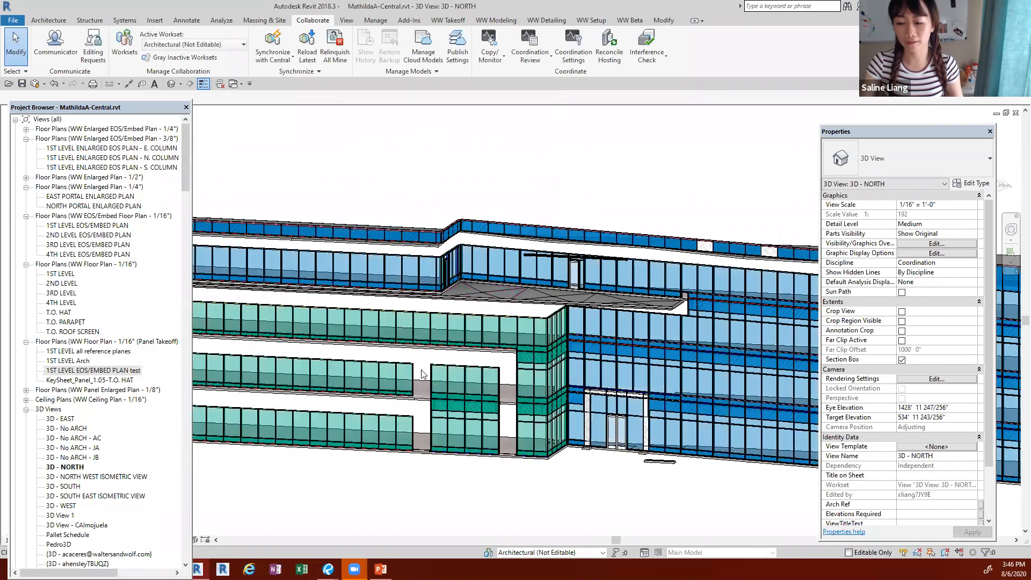
{"action": "scroll", "coordinate": [500, 299], "scroll_direction": "down", "scroll_amount": 2}
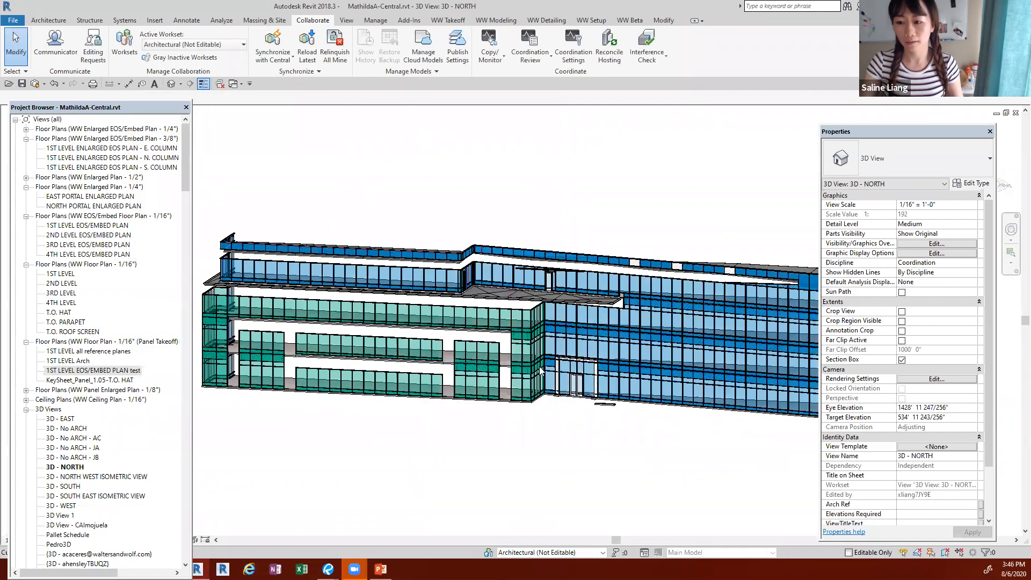
{"action": "middle_click_drag", "start_coordinate": [476, 394], "coordinate": [413, 407], "text": "shift"}
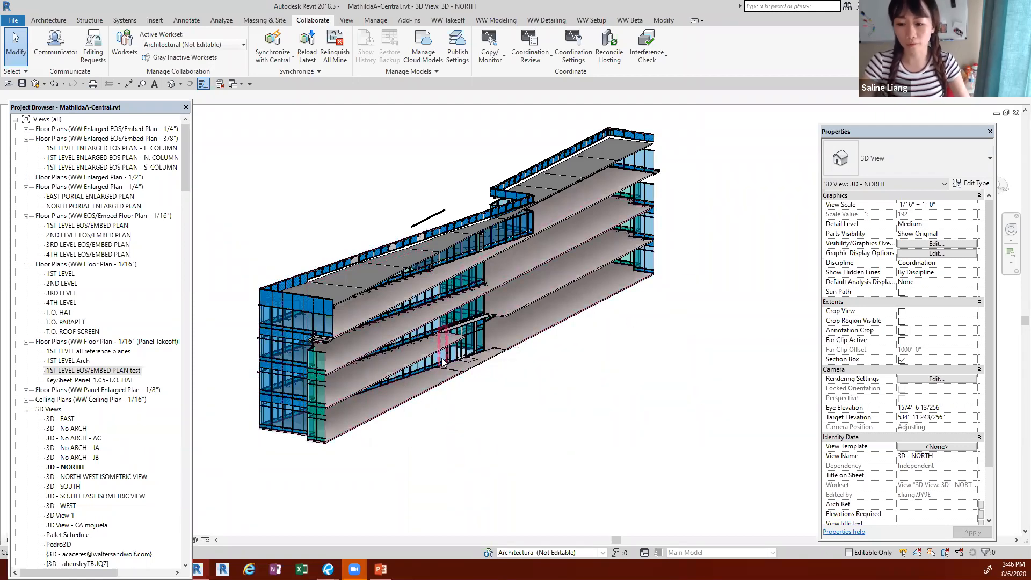
{"action": "left_click", "coordinate": [406, 370]}
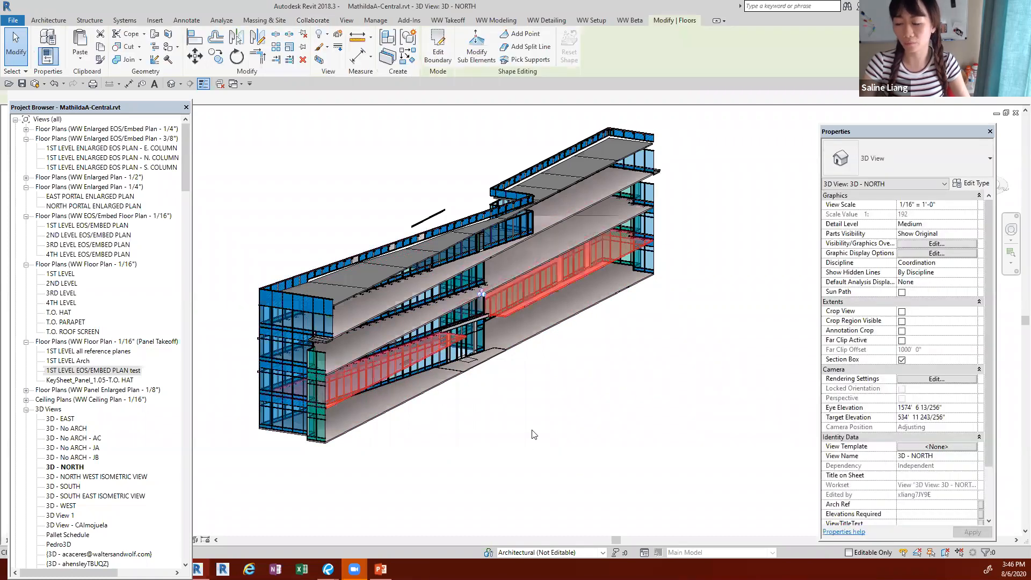
{"action": "left_click", "coordinate": [420, 476]}
{"action": "middle_click_drag", "start_coordinate": [483, 483], "coordinate": [640, 482], "text": "shift"}
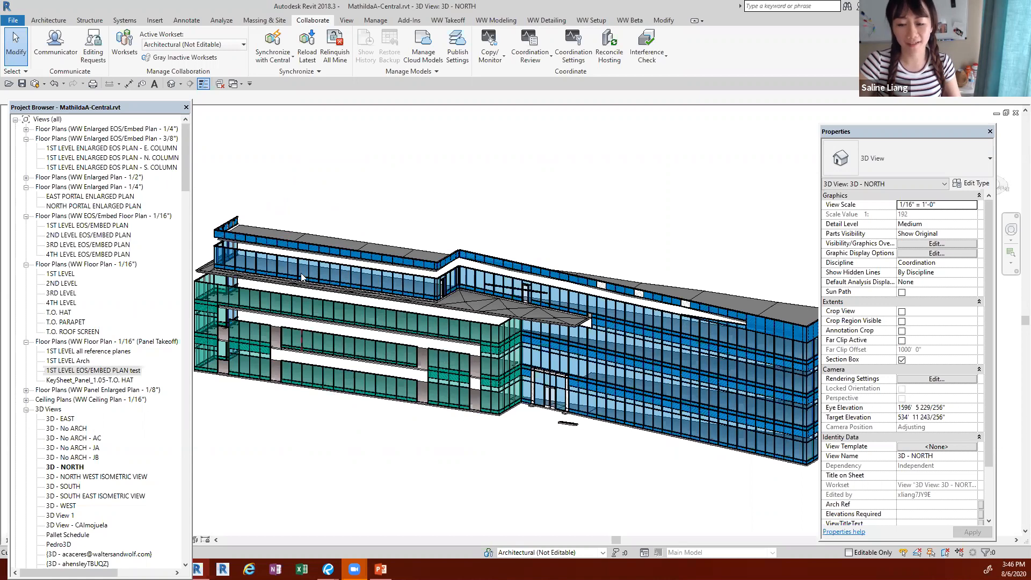
Step: Dismiss the save reminder, review the project's worksets and their Visible in all views settings, and leave without making changes
{"action": "left_click", "coordinate": [131, 46]}
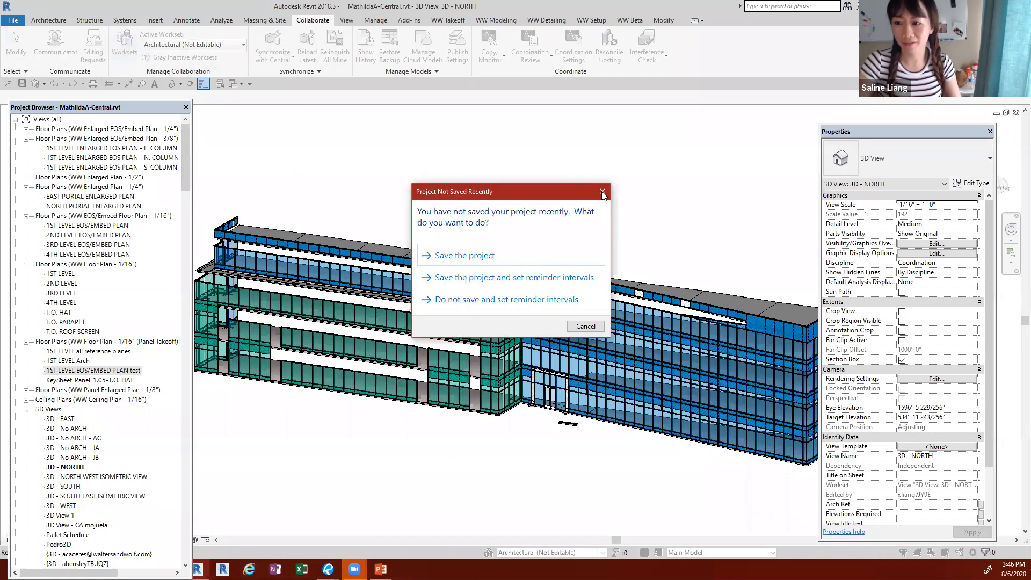
{"action": "left_click", "coordinate": [602, 192]}
{"action": "left_click", "coordinate": [613, 173]}
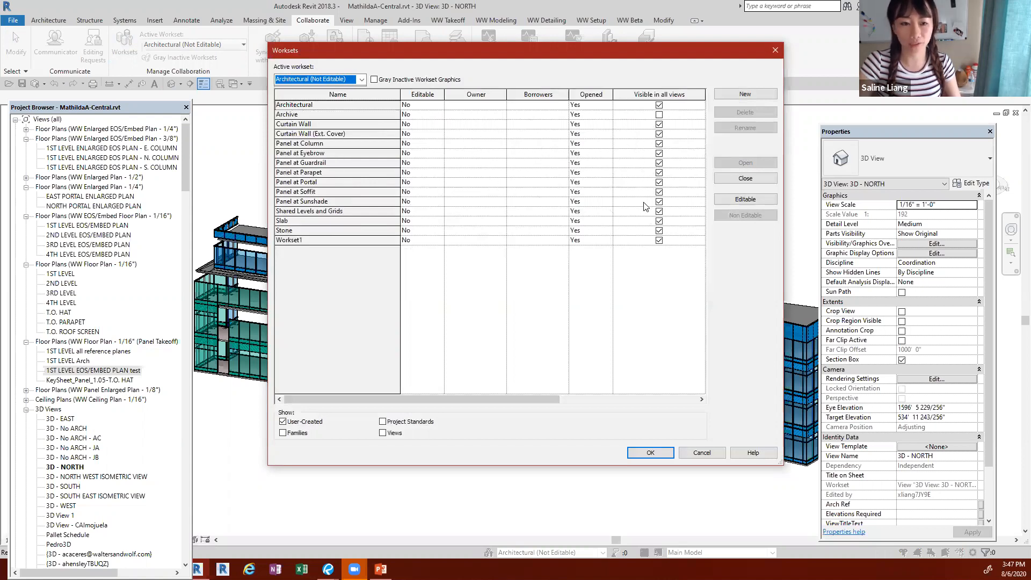
{"action": "left_click", "coordinate": [774, 51]}
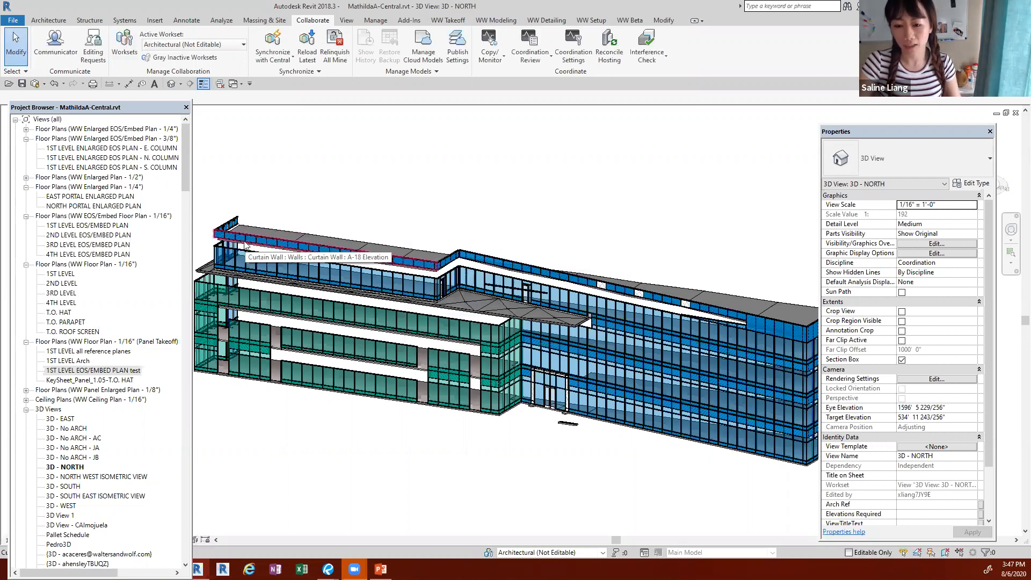
Step: Open the current user's own default 3D view in place of the 3D - NORTH view
{"action": "middle_click_drag", "start_coordinate": [368, 163], "coordinate": [383, 165]}
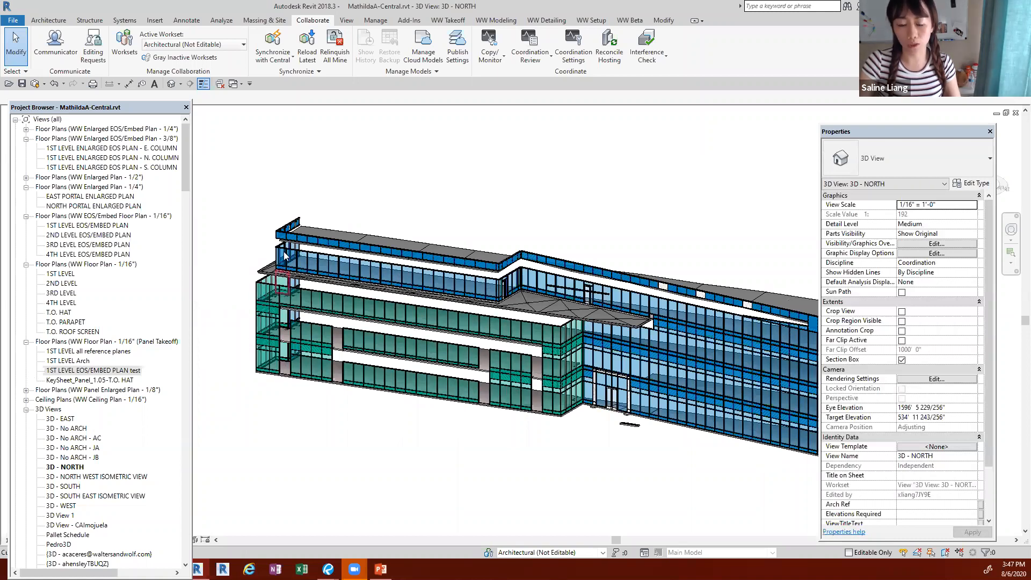
{"action": "scroll", "coordinate": [54, 430], "scroll_direction": "down", "scroll_amount": 6}
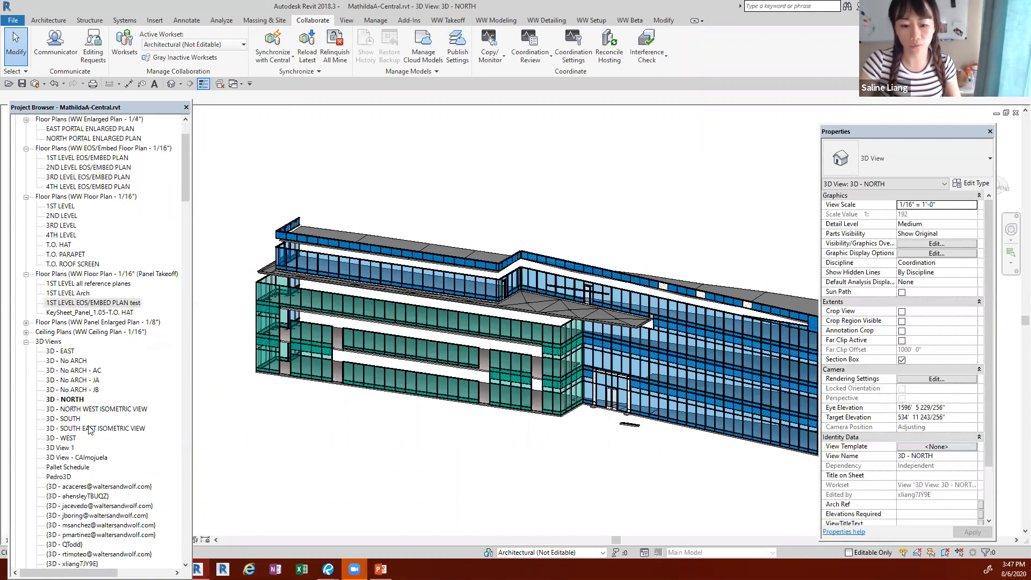
{"action": "double_click", "coordinate": [72, 458]}
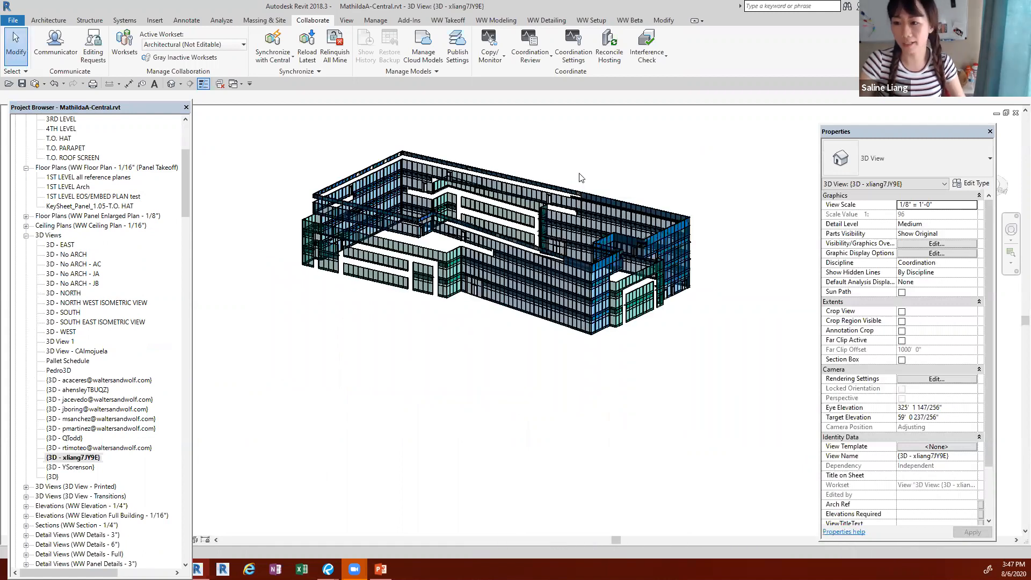
Step: Review the workset visibility overrides of the user's own 3D view, leave them unchanged, and look at the curtain walls up close
{"action": "key", "text": "v"}
{"action": "key", "text": "g"}
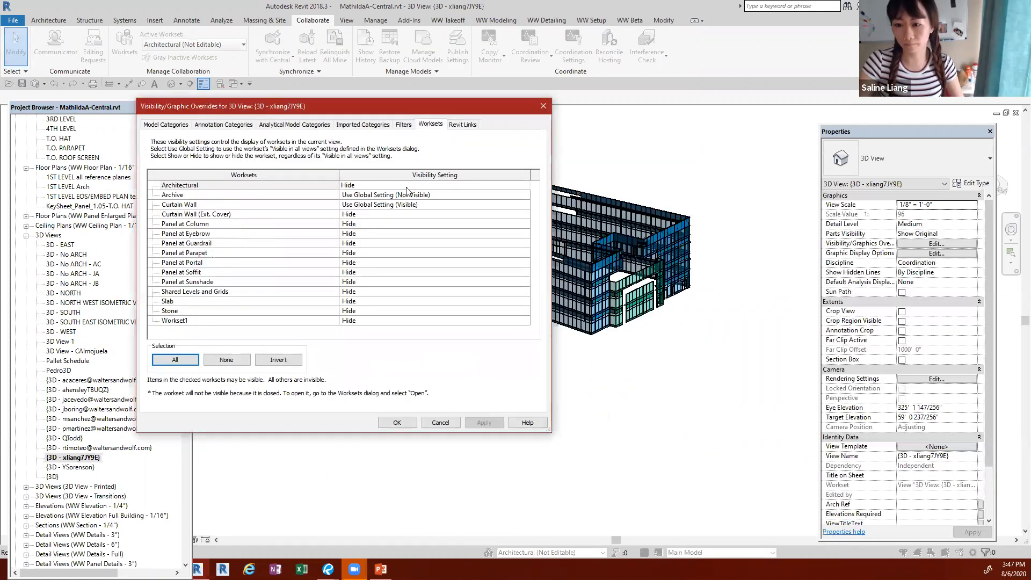
{"action": "left_click", "coordinate": [543, 107]}
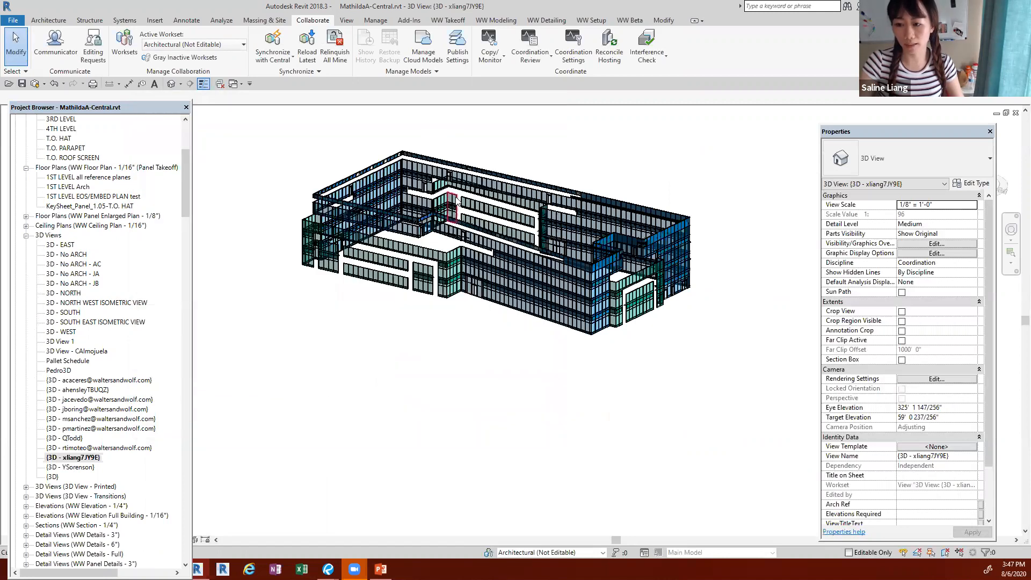
{"action": "scroll", "coordinate": [422, 310], "scroll_direction": "up", "scroll_amount": 4}
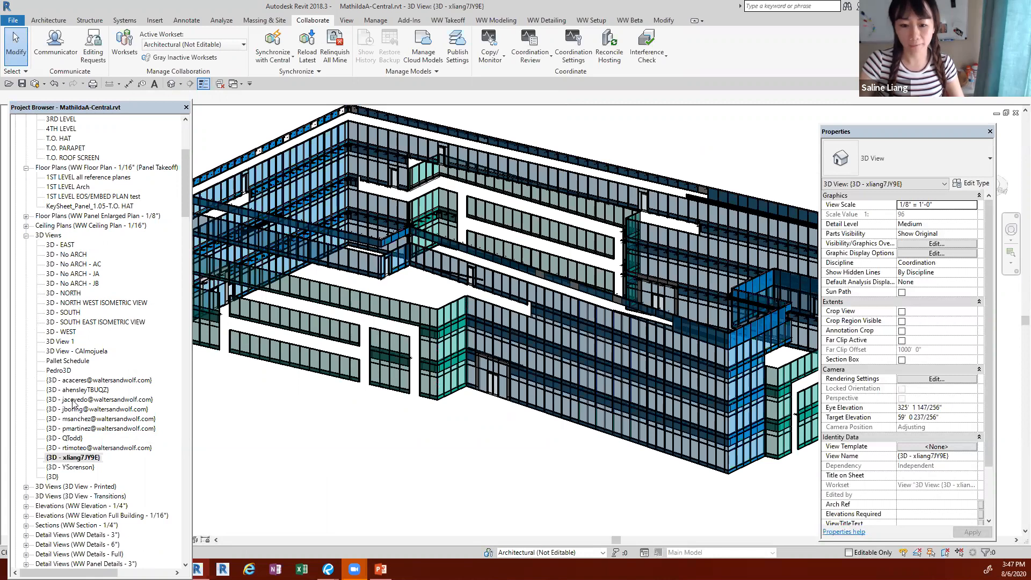
Step: Open another team member's 3D view, examine the model displayed there, and close it to return to the user's own 3D view
{"action": "left_click", "coordinate": [82, 380]}
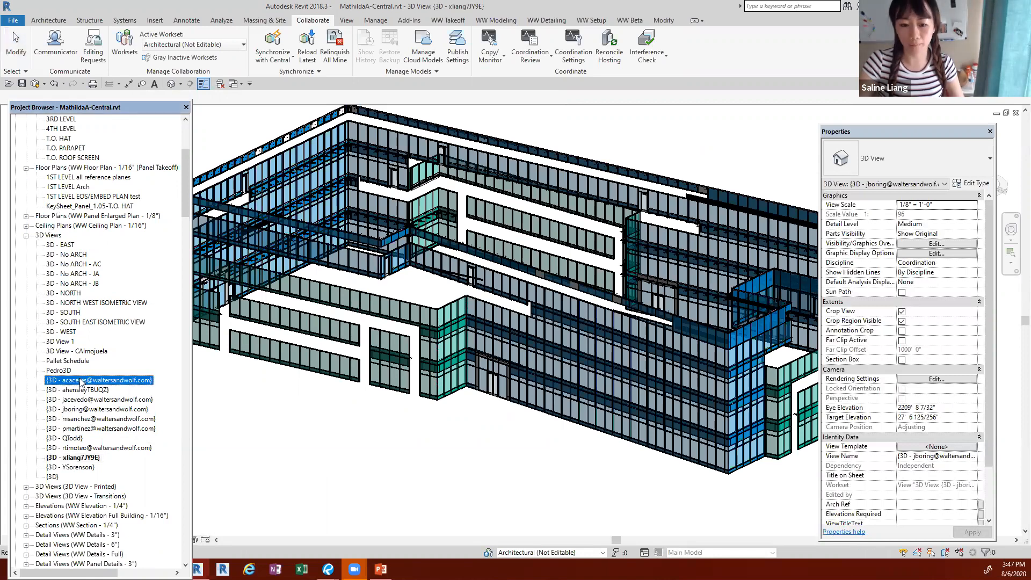
{"action": "left_click", "coordinate": [85, 413]}
{"action": "left_click", "coordinate": [88, 400]}
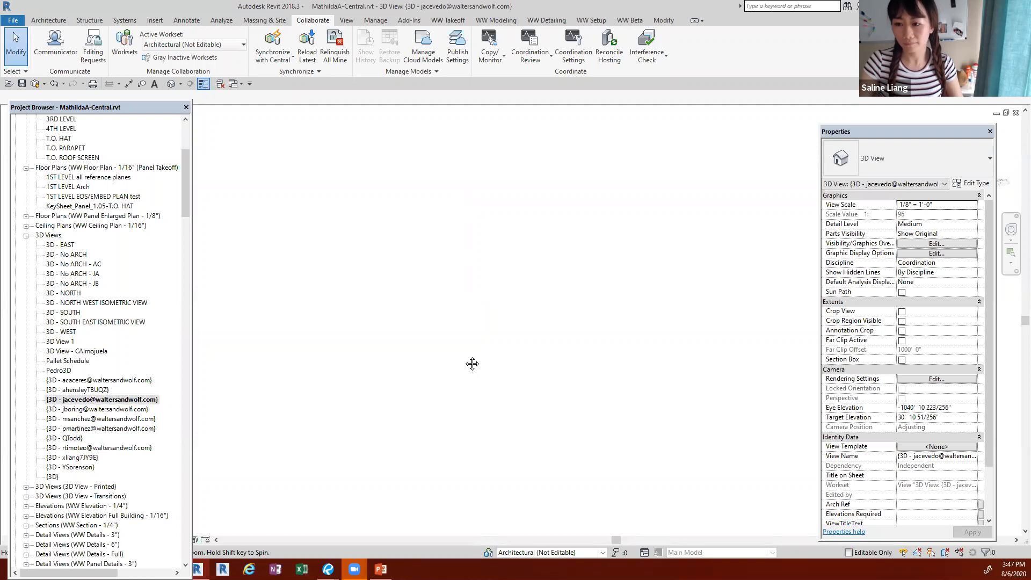
{"action": "scroll", "coordinate": [464, 397], "scroll_direction": "down", "scroll_amount": 4}
{"action": "scroll", "coordinate": [349, 387], "scroll_direction": "up", "scroll_amount": 3}
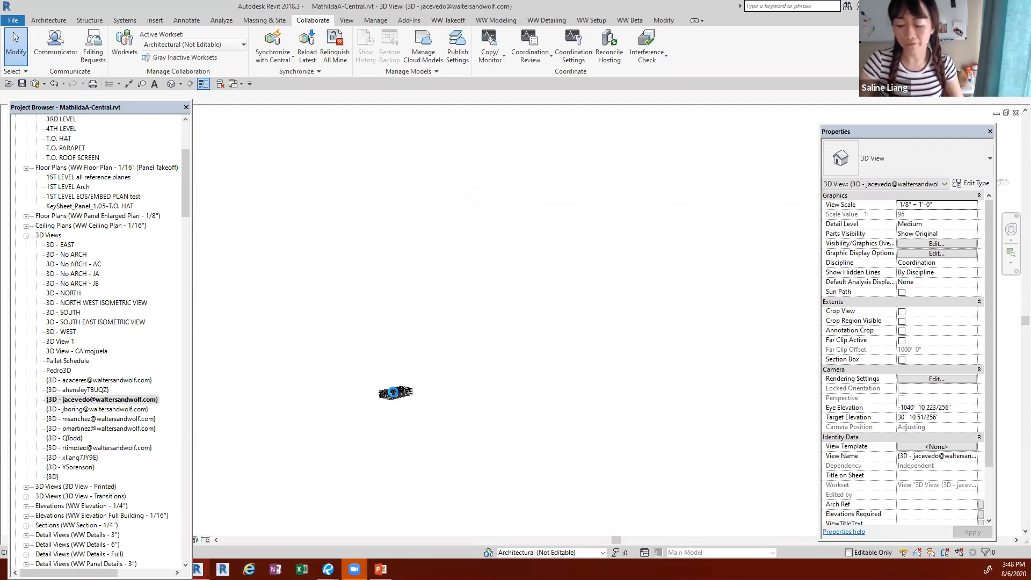
{"action": "scroll", "coordinate": [385, 392], "scroll_direction": "up", "scroll_amount": 3}
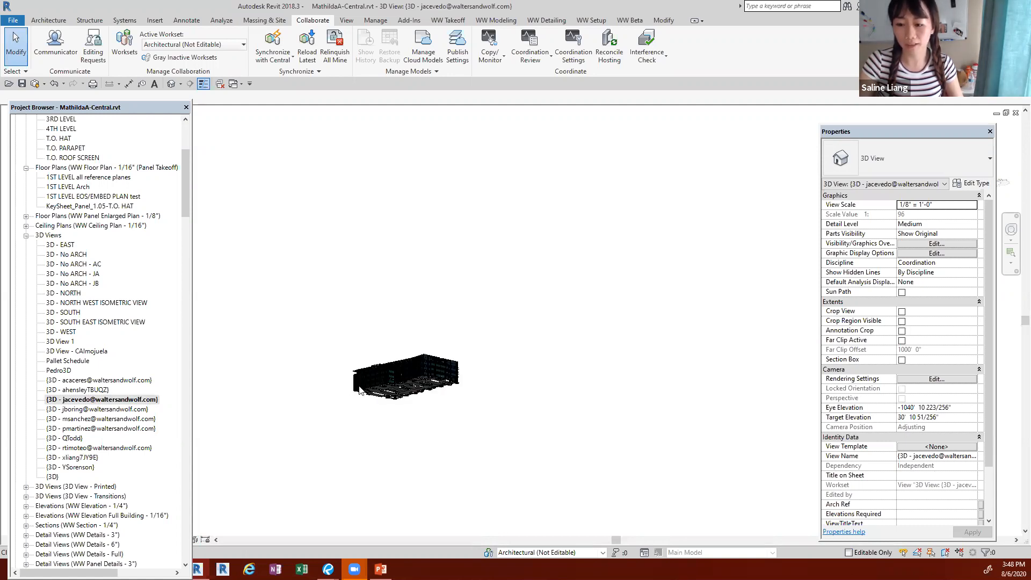
{"action": "left_click", "coordinate": [1015, 114]}
{"action": "middle_click_drag", "start_coordinate": [385, 463], "coordinate": [371, 437]}
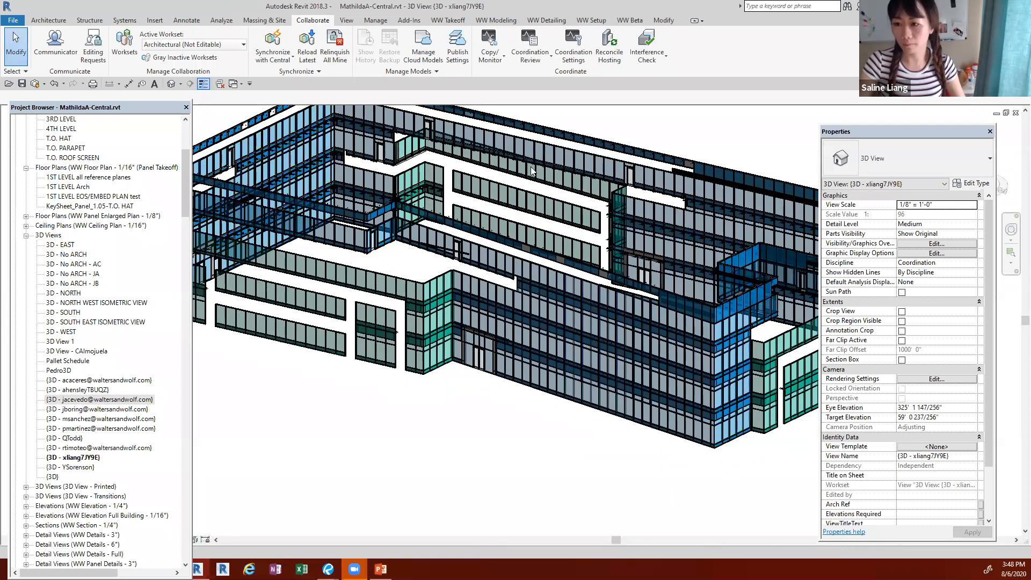
Step: Set all worksets from Architectural to Workset1 to Hide in the visibility overrides of the user's own 3D view
{"action": "key", "text": "v"}
{"action": "key", "text": "g"}
{"action": "left_click", "coordinate": [431, 124]}
{"action": "left_click", "coordinate": [230, 185]}
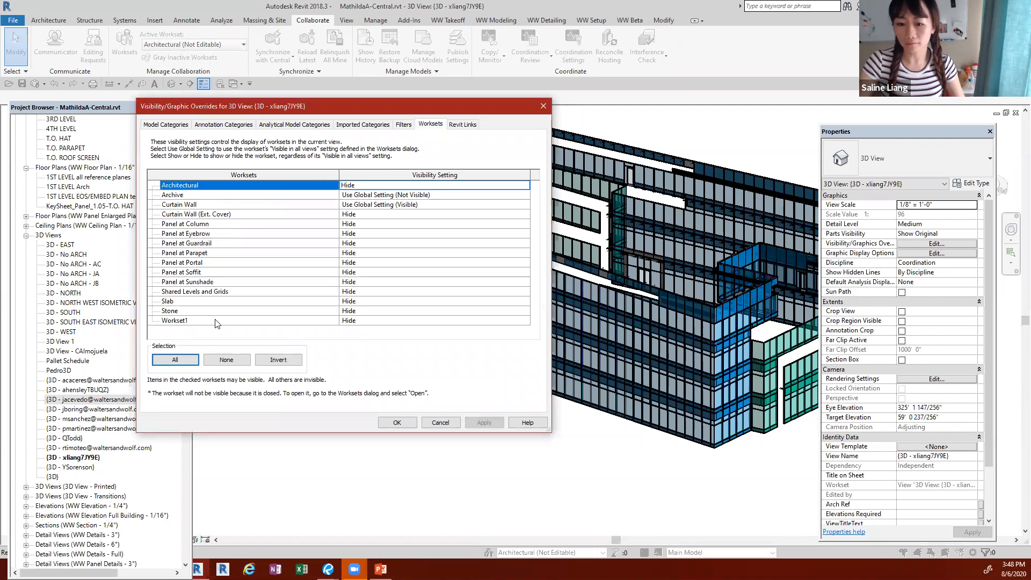
{"action": "left_click", "coordinate": [387, 320], "text": "shift"}
{"action": "left_click", "coordinate": [525, 322]}
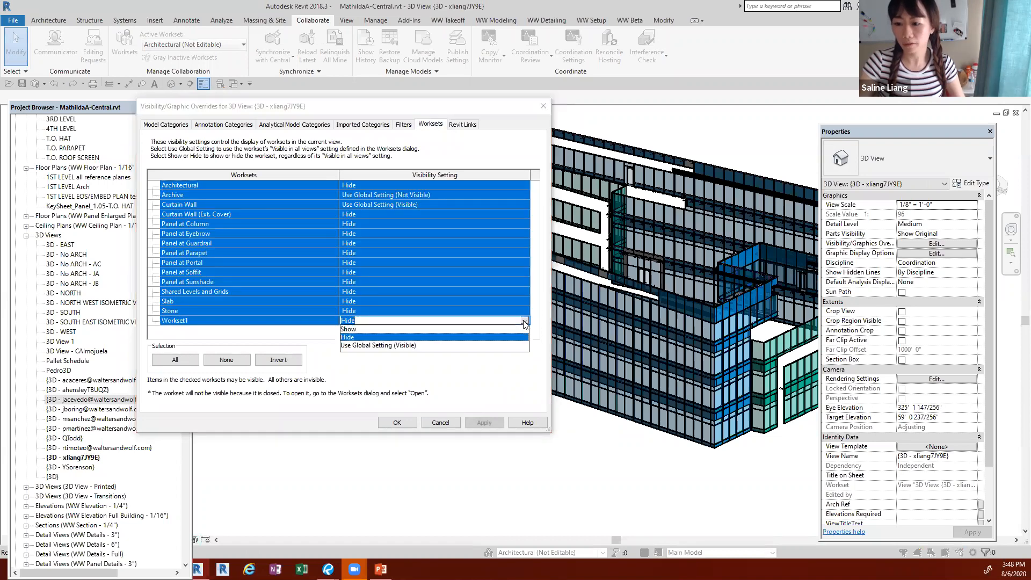
{"action": "left_click", "coordinate": [435, 337]}
Step: Switch all selected worksets to Show together, and set them back to Hide
{"action": "left_click", "coordinate": [389, 253]}
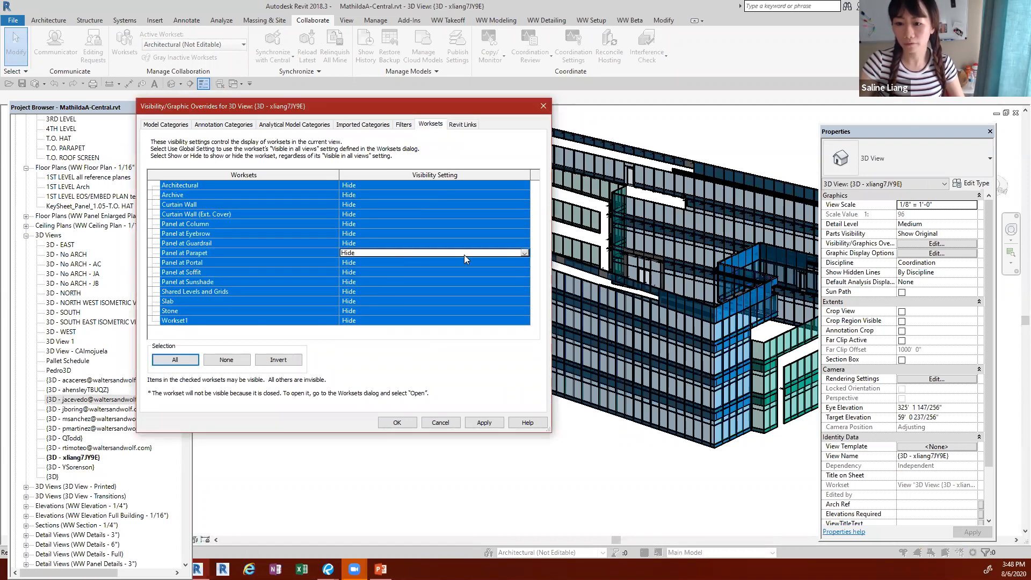
{"action": "left_click", "coordinate": [524, 253]}
{"action": "left_click", "coordinate": [397, 259]}
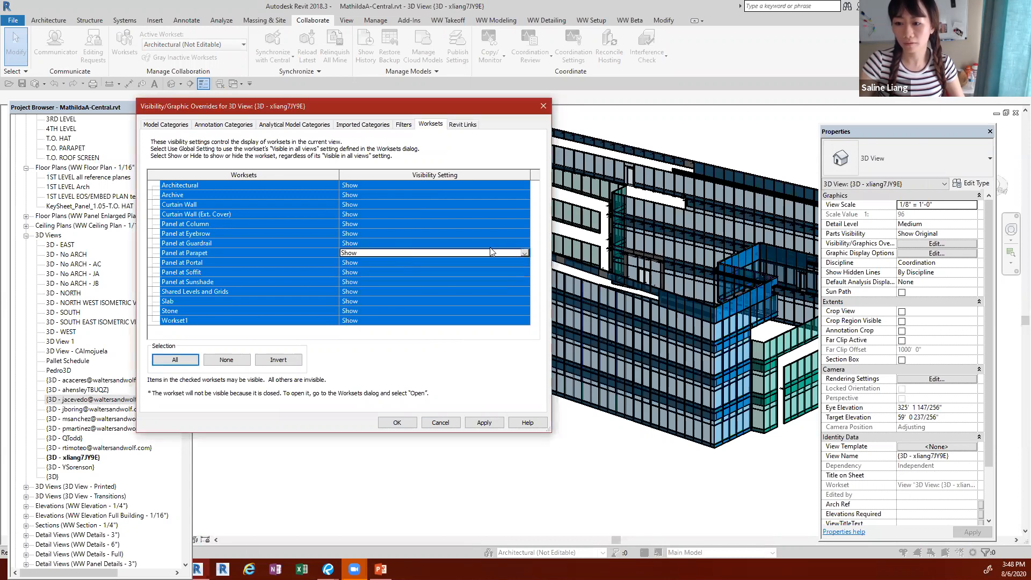
{"action": "left_click", "coordinate": [524, 253]}
{"action": "left_click", "coordinate": [411, 269]}
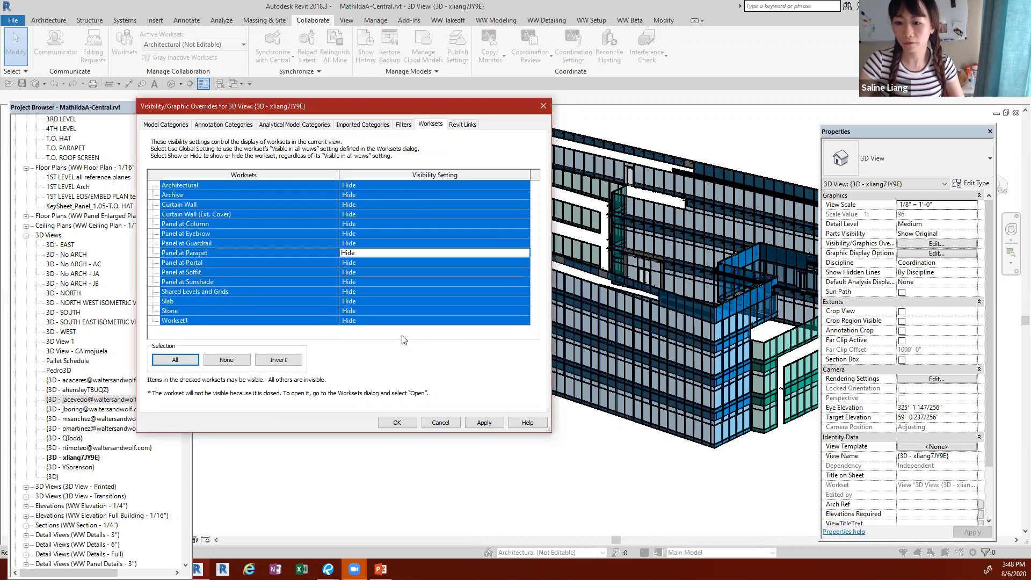
Step: Set the worksets from Panel at Parapet to Panel at Sunshade to Show, and apply the overrides to the 3D view
{"action": "left_click", "coordinate": [354, 269]}
{"action": "left_click", "coordinate": [312, 260]}
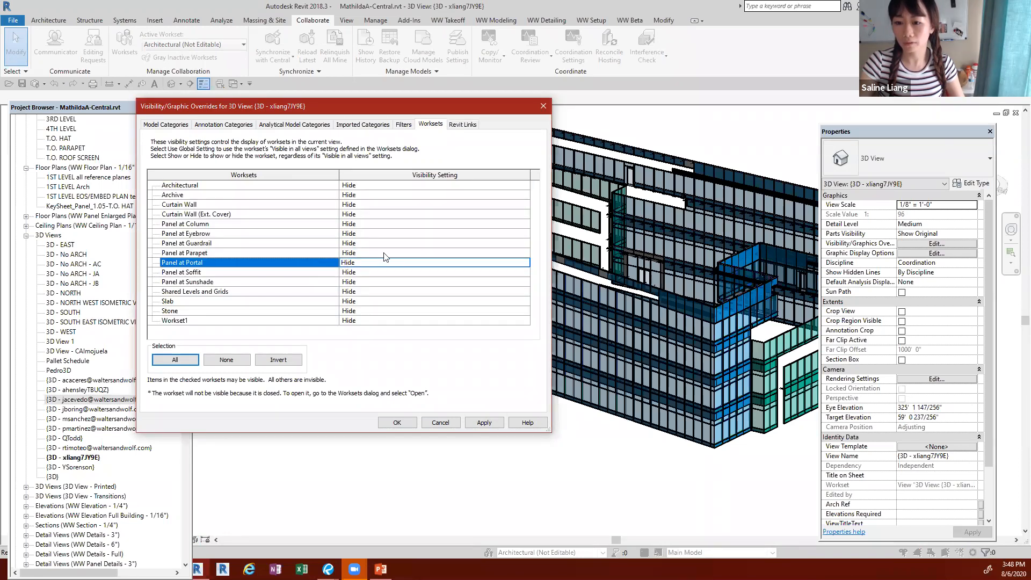
{"action": "left_click", "coordinate": [424, 255]}
{"action": "left_click", "coordinate": [478, 282], "text": "shift"}
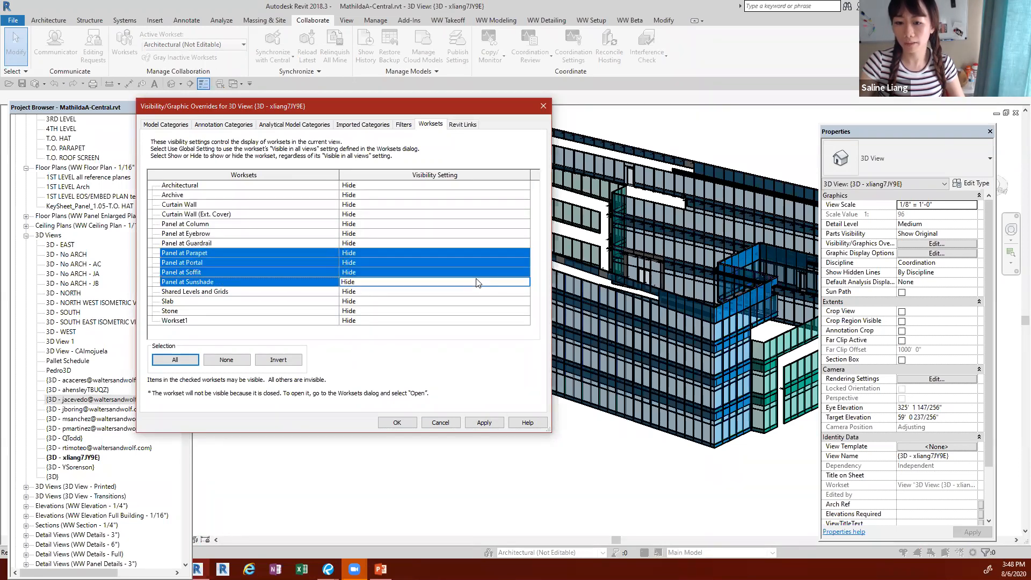
{"action": "left_click", "coordinate": [526, 253]}
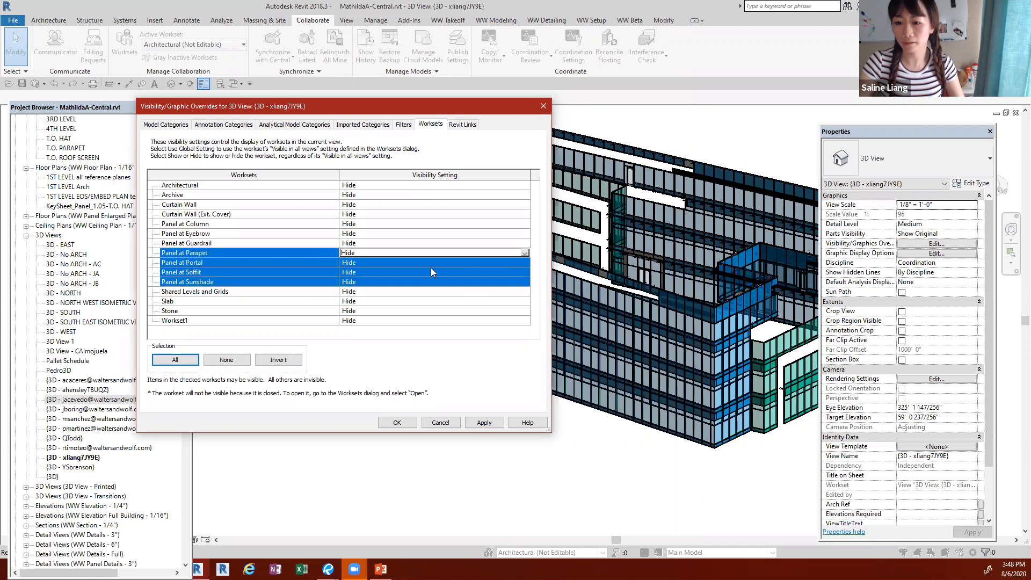
{"action": "left_click", "coordinate": [525, 253]}
{"action": "left_click", "coordinate": [387, 261]}
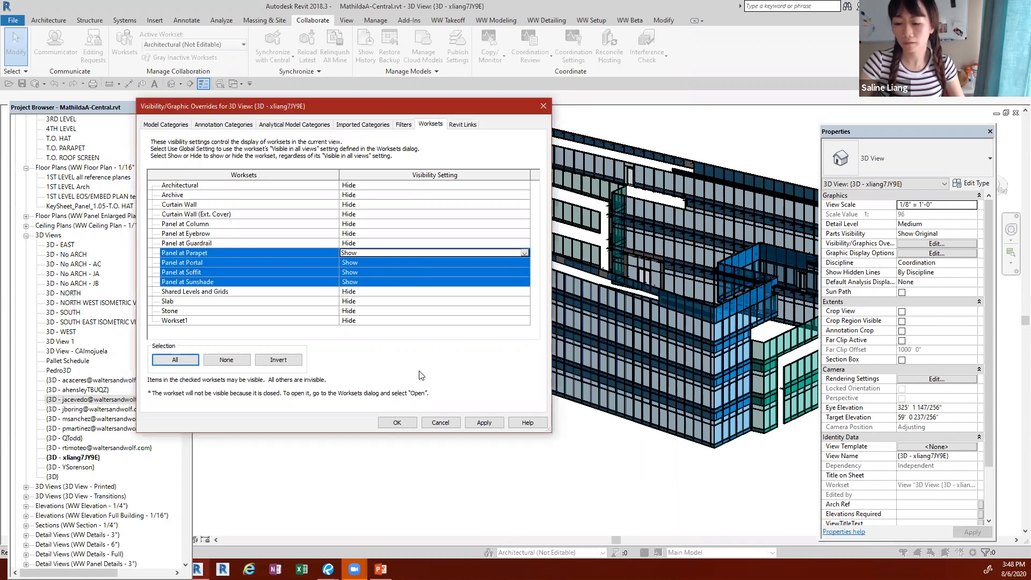
{"action": "left_click", "coordinate": [399, 423]}
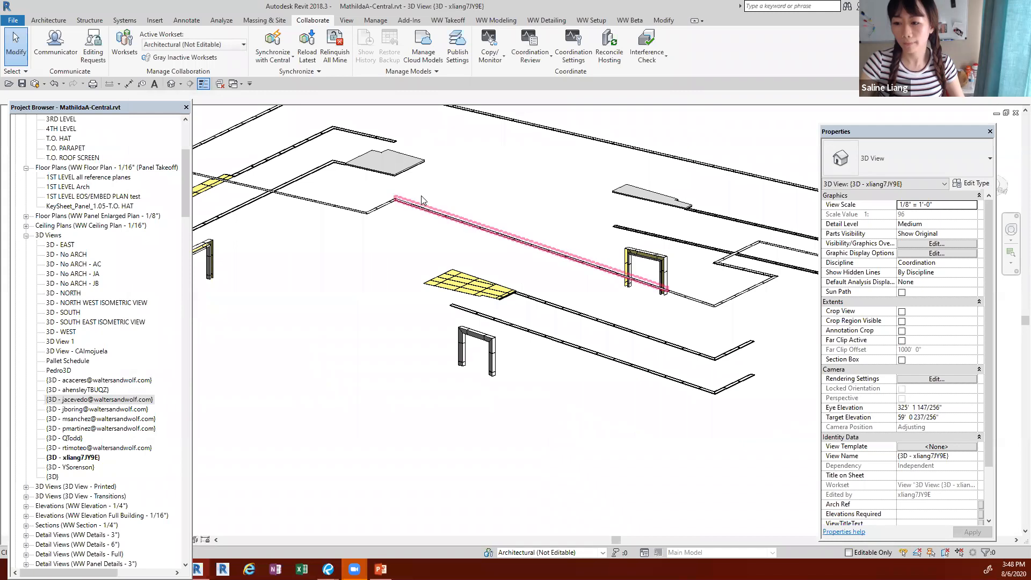
Step: Examine the displayed panels across the whole building, selecting a yellow soffit panel to check its properties and clearing the selection
{"action": "scroll", "coordinate": [421, 196], "scroll_direction": "down", "scroll_amount": 2}
{"action": "middle_click_drag", "start_coordinate": [557, 403], "coordinate": [617, 344], "text": "shift"}
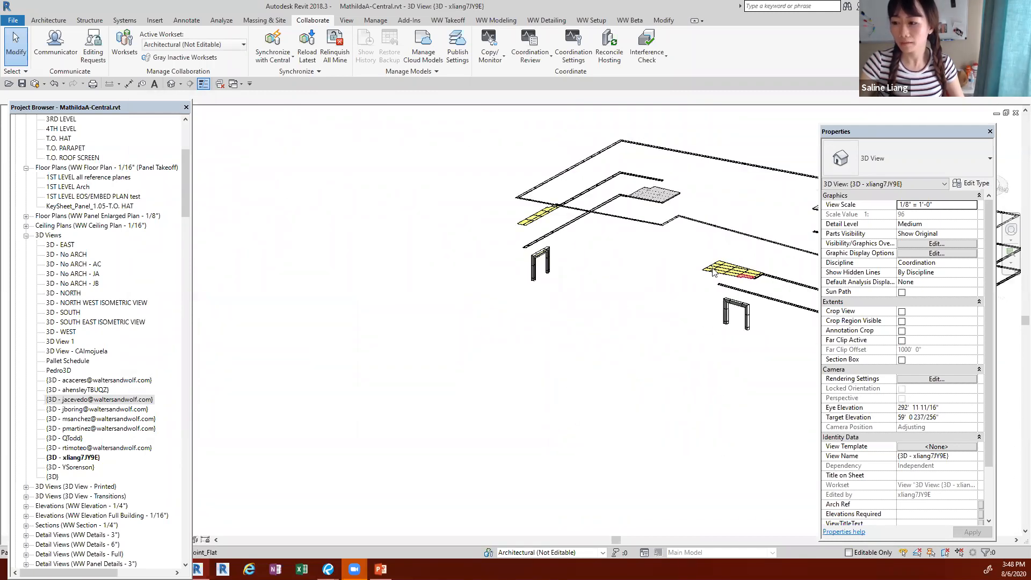
{"action": "left_click", "coordinate": [713, 271]}
{"action": "middle_click_drag", "start_coordinate": [490, 353], "coordinate": [329, 317]}
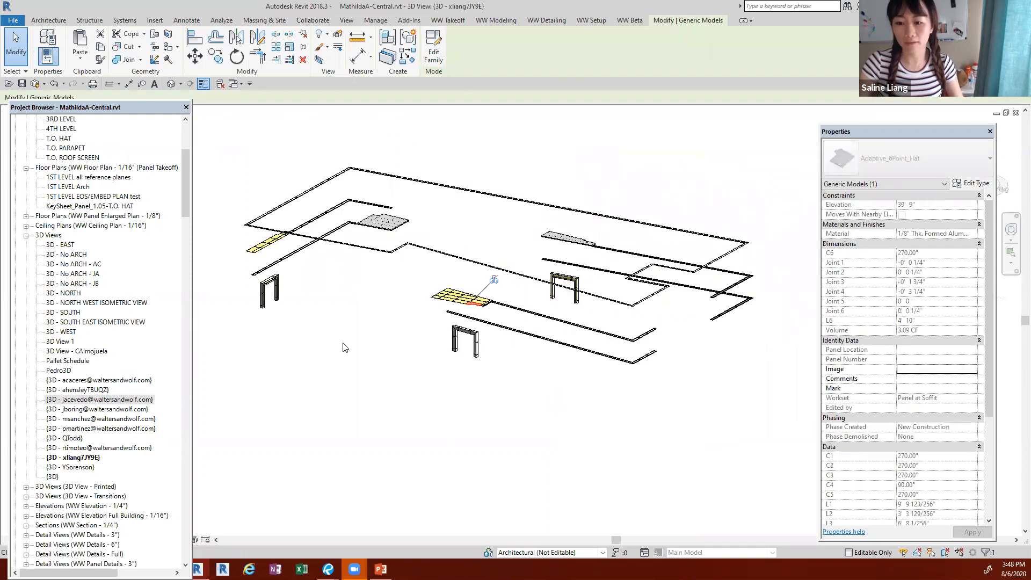
{"action": "left_click", "coordinate": [350, 420]}
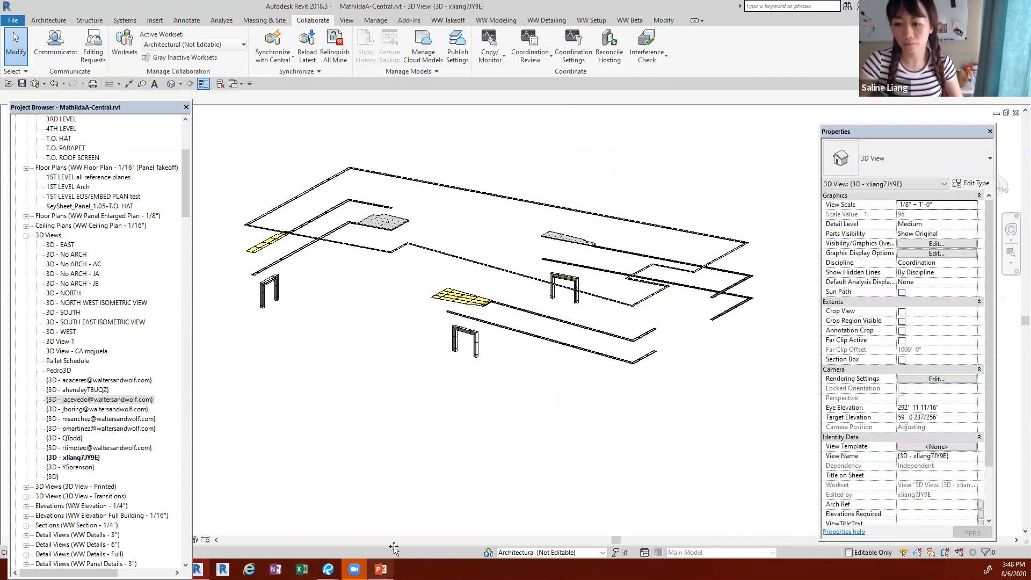
Step: Switch to the PowerPoint presentation showing the Worksets slide on visibility and graphics overrides
{"action": "left_click", "coordinate": [381, 569]}
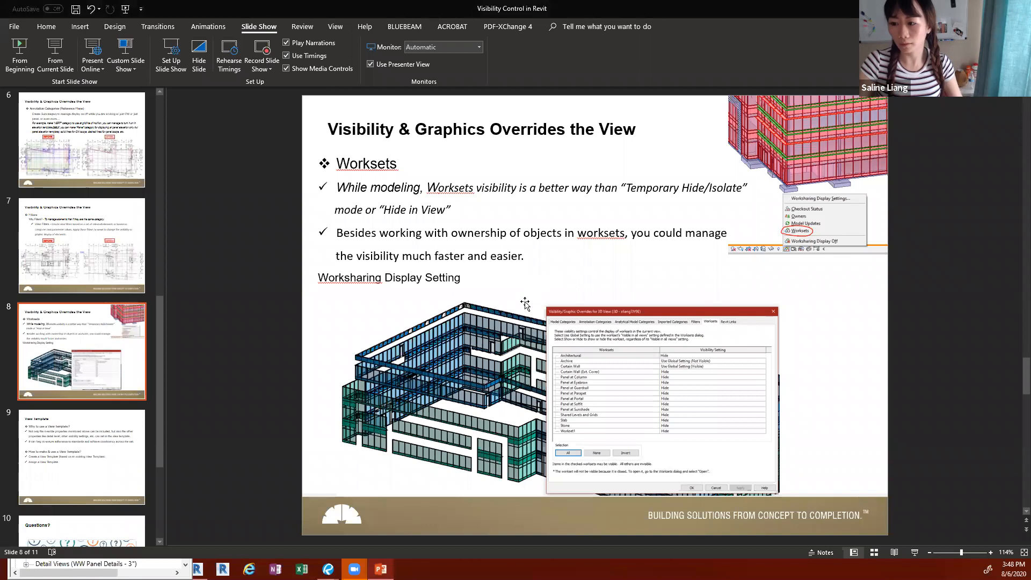
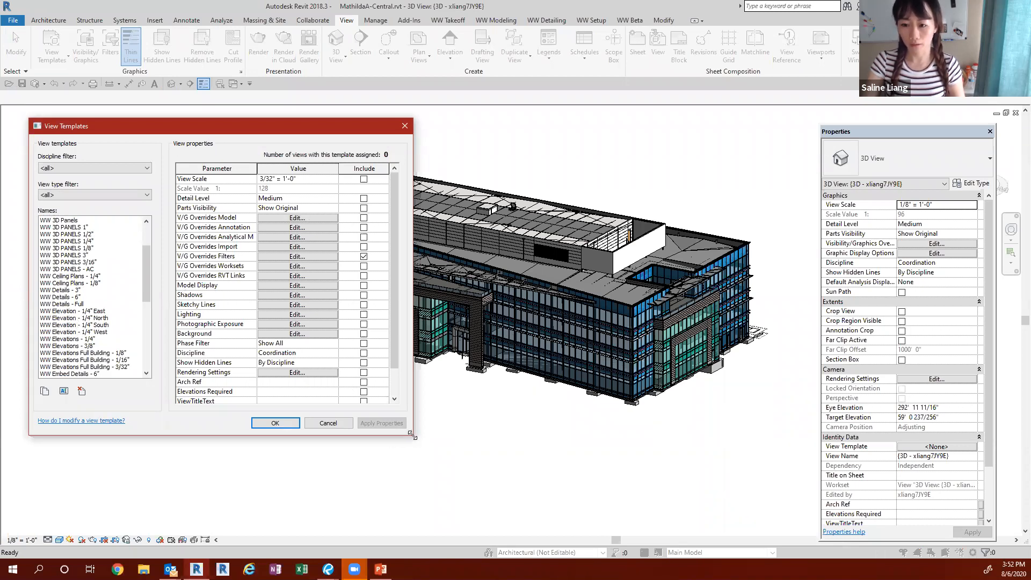
Step: Enlarge the View Templates dialog and compare the settings of the WW Elevation 1/4" East, 1/4" North and WW Enlarged Plan - 1/4" templates
{"action": "left_click_drag", "start_coordinate": [413, 435], "coordinate": [528, 487]}
{"action": "left_click", "coordinate": [94, 312]}
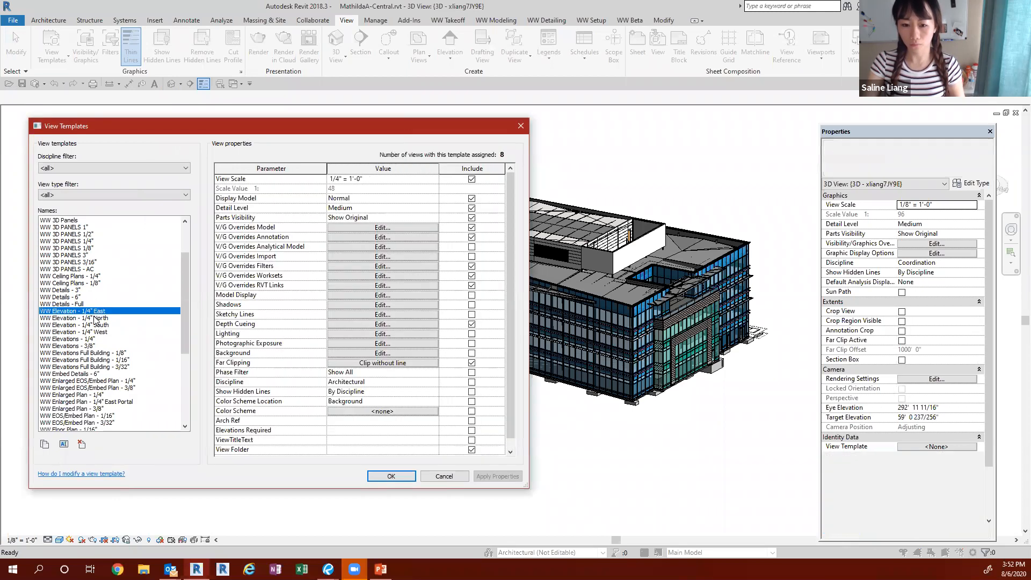
{"action": "left_click", "coordinate": [94, 318]}
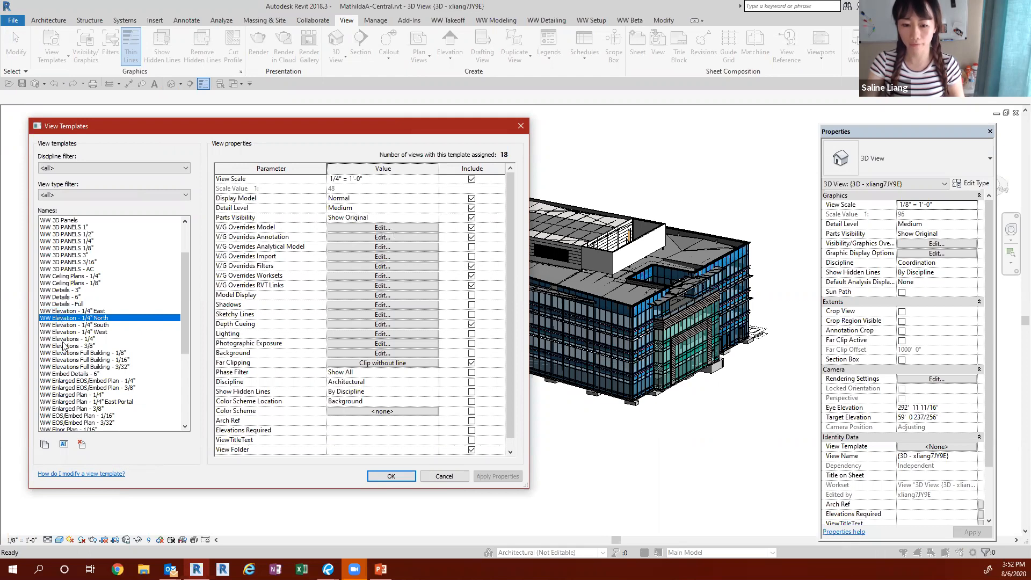
{"action": "left_click", "coordinate": [64, 395]}
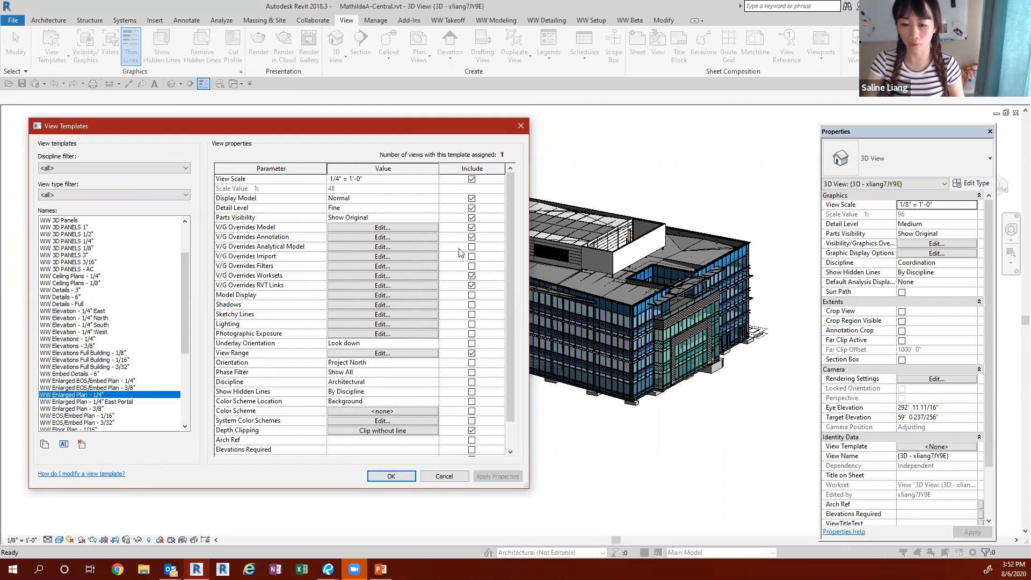
{"action": "left_click", "coordinate": [81, 312]}
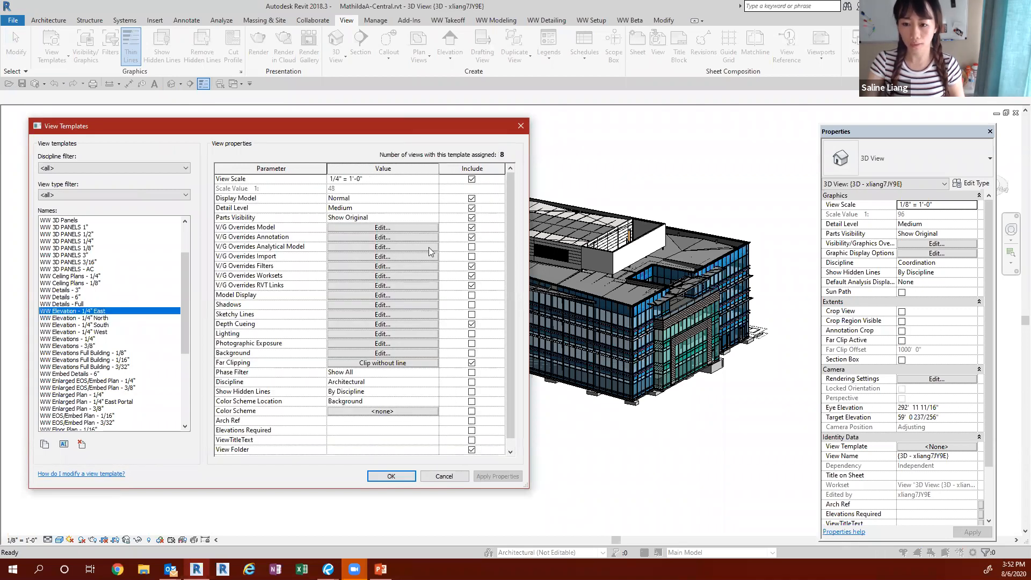
Step: Examine which Reference Planes subcategories the WW Elevation - 1/4" East template shows among its annotation overrides, and close them without changes
{"action": "left_click", "coordinate": [420, 226]}
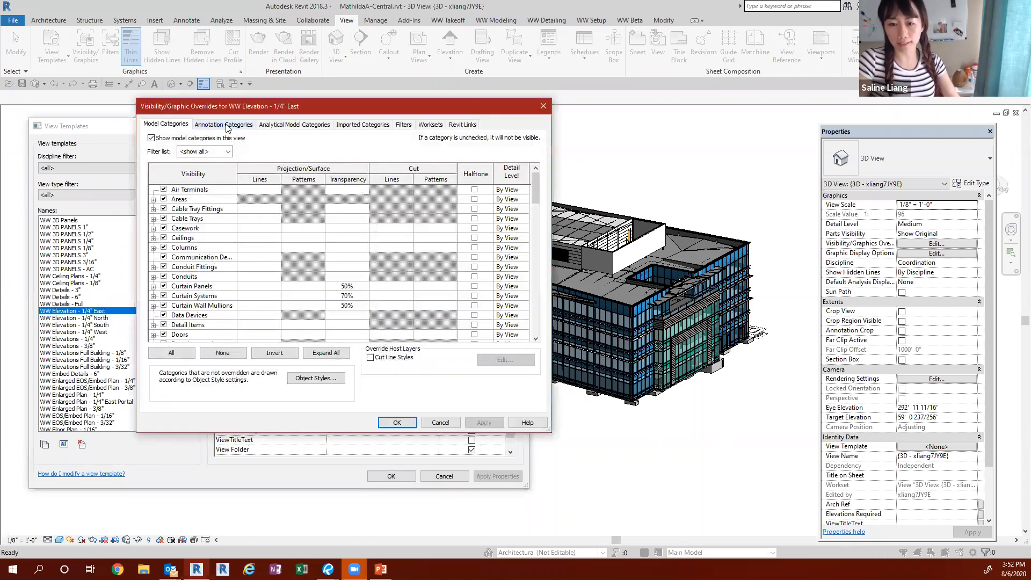
{"action": "left_click", "coordinate": [227, 125]}
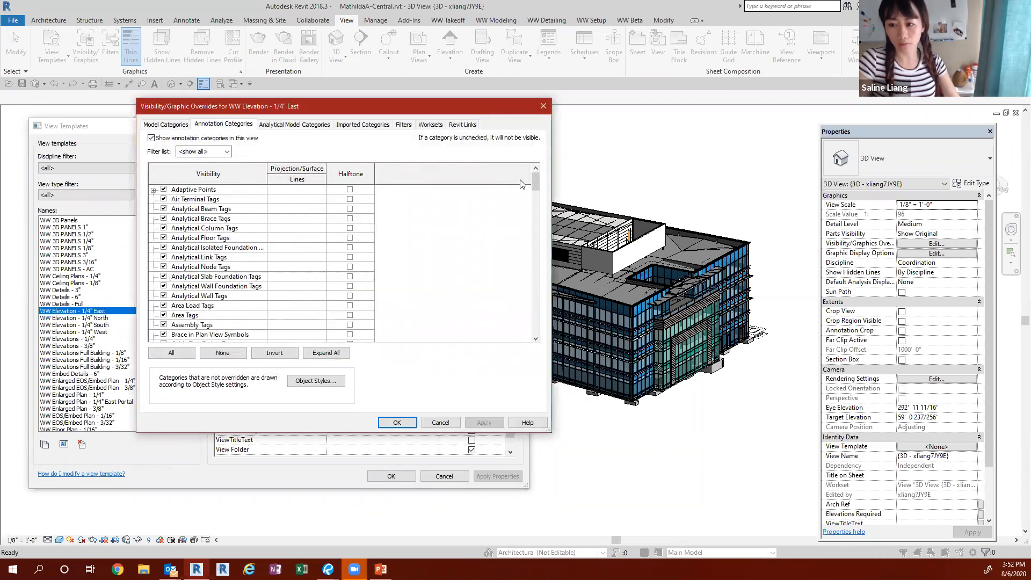
{"action": "left_click", "coordinate": [200, 248]}
{"action": "key", "text": "r"}
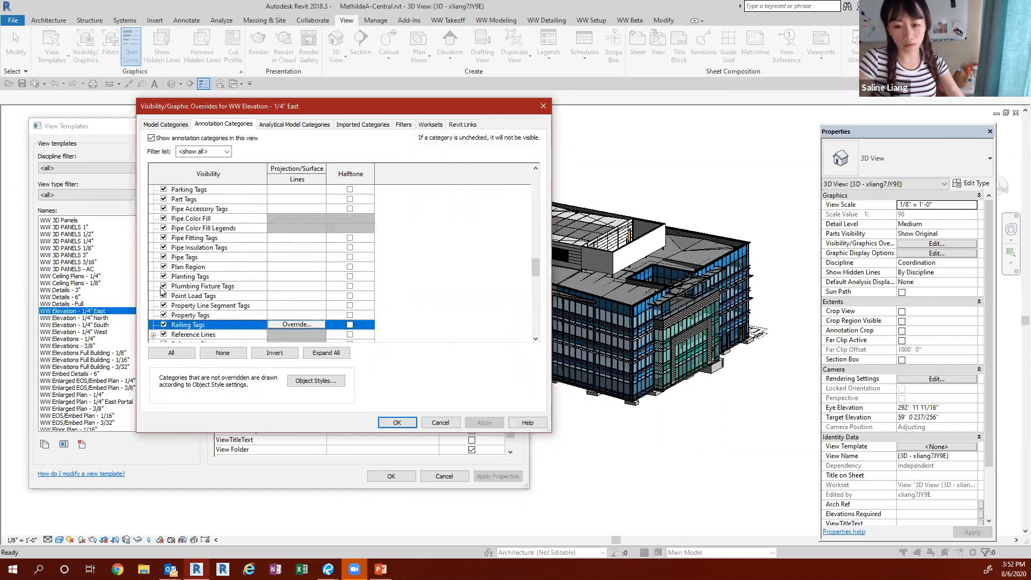
{"action": "scroll", "coordinate": [156, 288], "scroll_direction": "down", "scroll_amount": 2}
{"action": "left_click", "coordinate": [153, 286]}
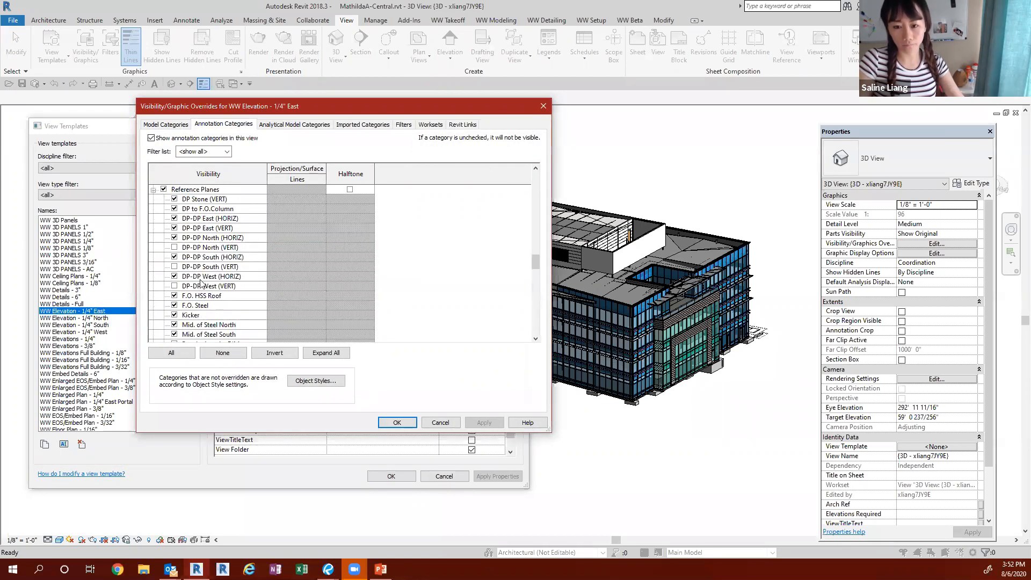
{"action": "scroll", "coordinate": [214, 282], "scroll_direction": "down", "scroll_amount": 5}
{"action": "scroll", "coordinate": [214, 285], "scroll_direction": "down", "scroll_amount": 3}
{"action": "scroll", "coordinate": [215, 293], "scroll_direction": "up", "scroll_amount": 3}
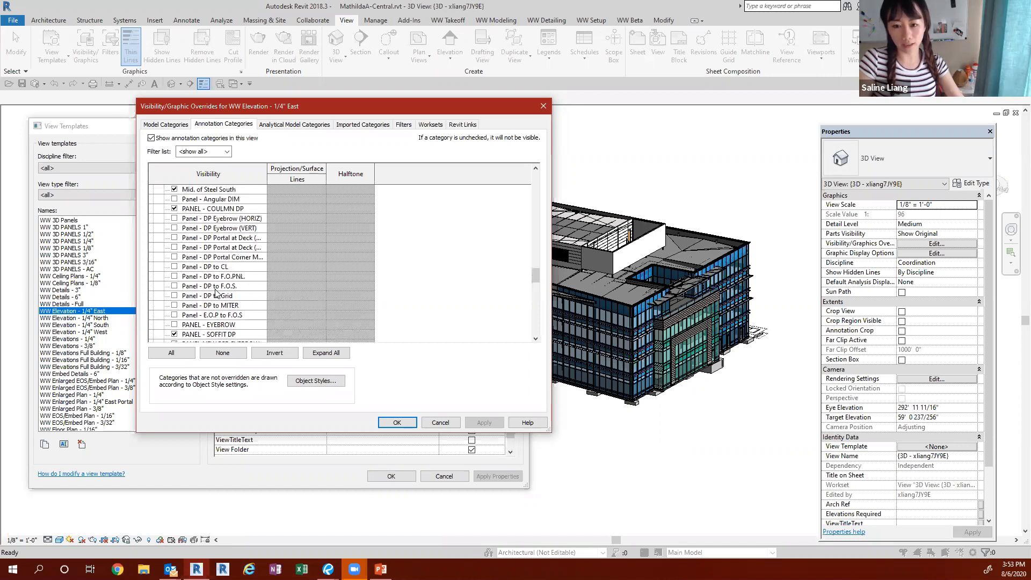
{"action": "scroll", "coordinate": [209, 282], "scroll_direction": "down", "scroll_amount": 3}
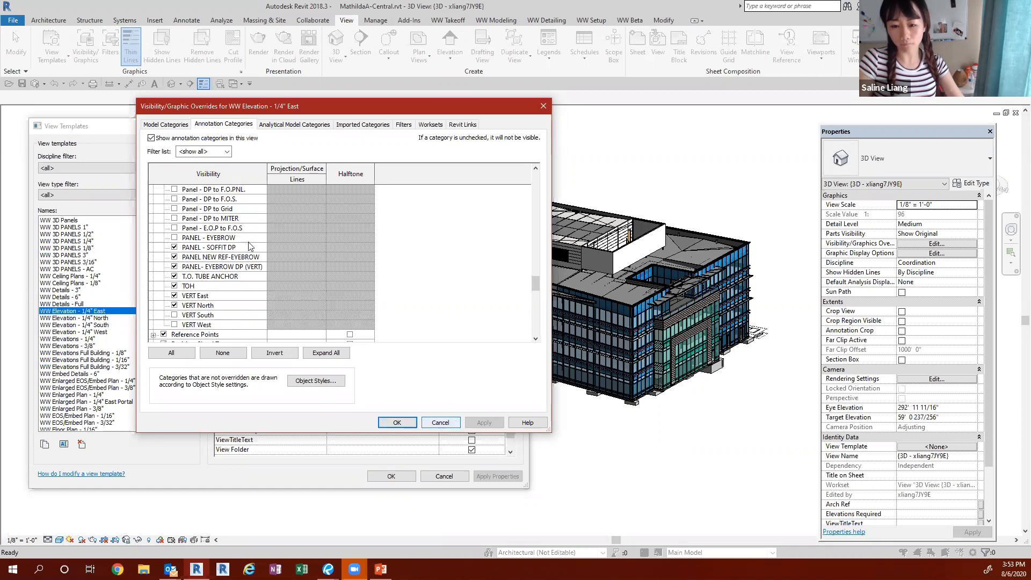
{"action": "scroll", "coordinate": [202, 239], "scroll_direction": "up", "scroll_amount": 3}
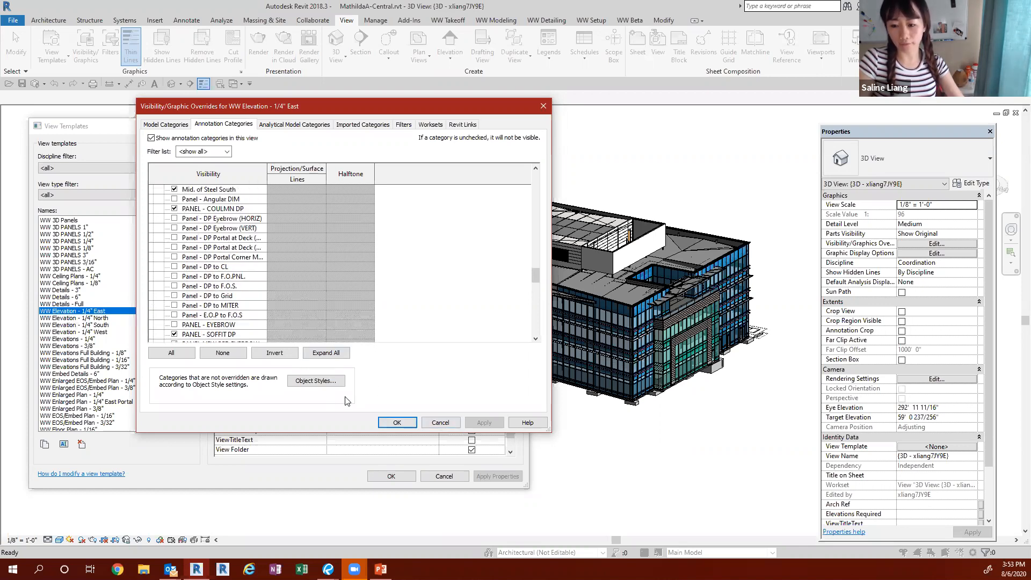
{"action": "left_click", "coordinate": [440, 422]}
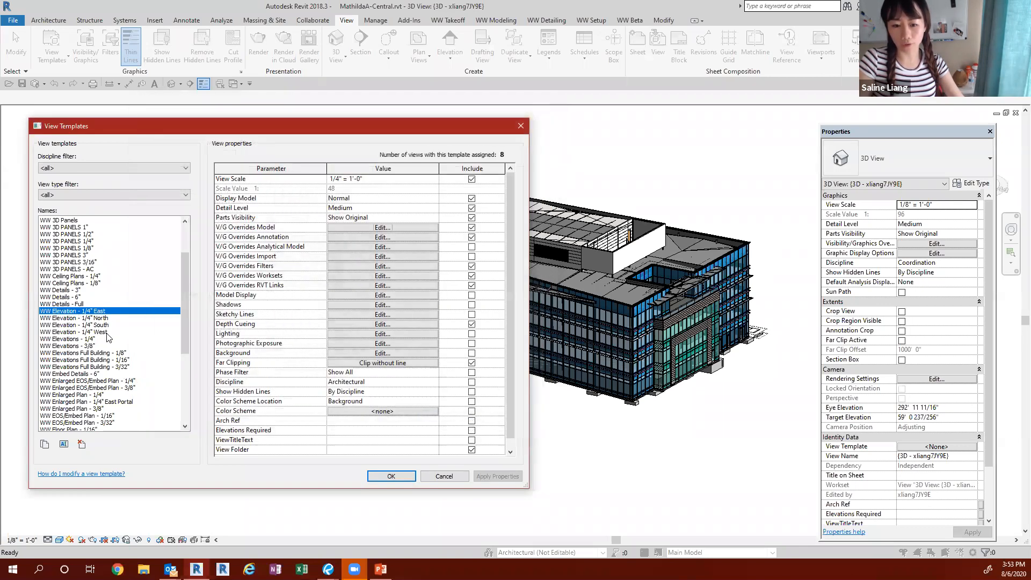
Step: Look over the WW Elevation - 1/4" West and East templates and the remaining template names, and close View Templates without changes
{"action": "left_click", "coordinate": [97, 331]}
{"action": "left_click", "coordinate": [99, 311]}
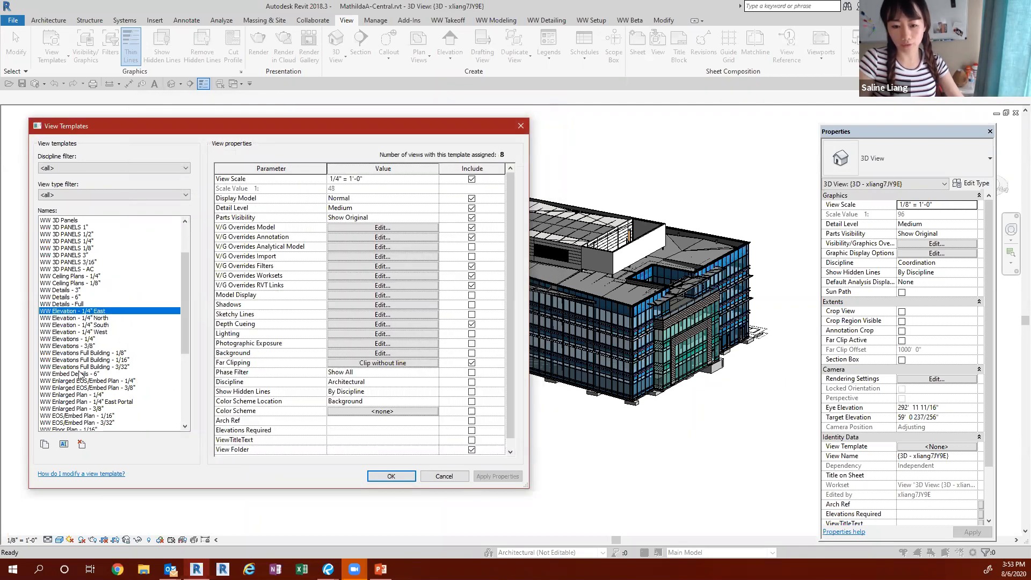
{"action": "scroll", "coordinate": [64, 361], "scroll_direction": "down", "scroll_amount": 4}
{"action": "scroll", "coordinate": [65, 286], "scroll_direction": "up", "scroll_amount": 3}
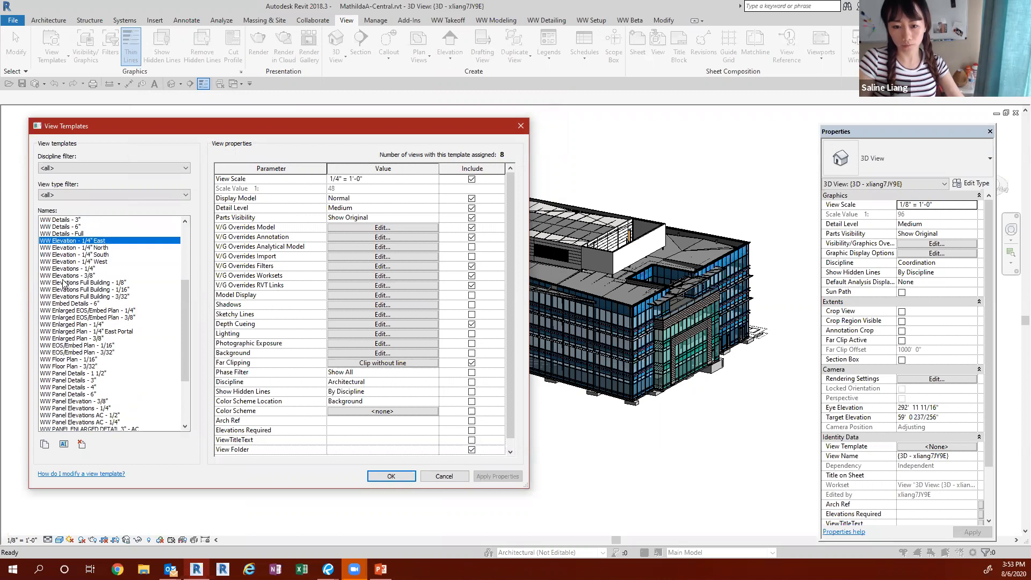
{"action": "left_click", "coordinate": [438, 477]}
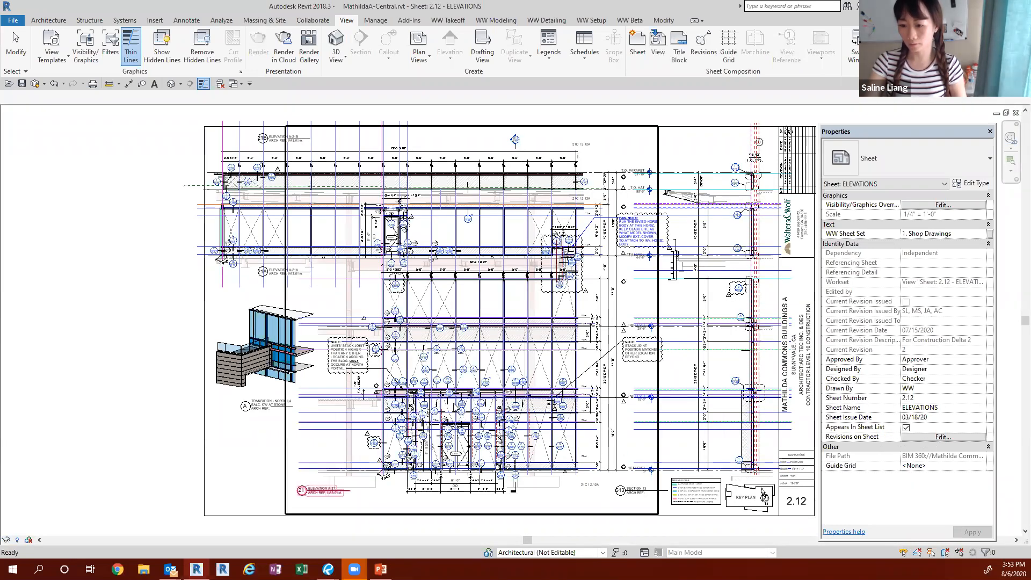
Step: Activate the ELEVATION A-21 viewport on sheet 2.12 and open its view template assignment
{"action": "left_click", "coordinate": [457, 357]}
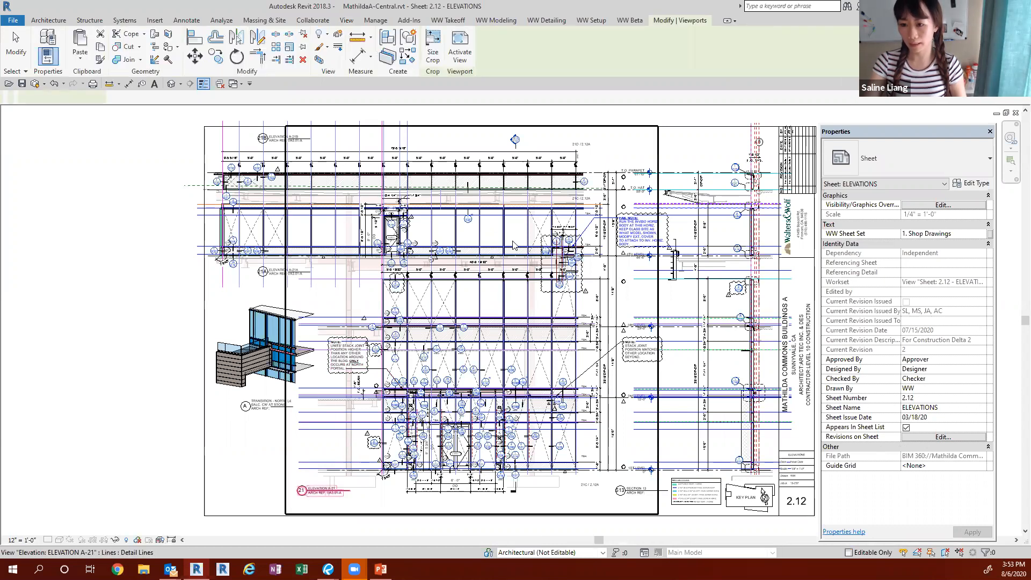
{"action": "double_click", "coordinate": [427, 339]}
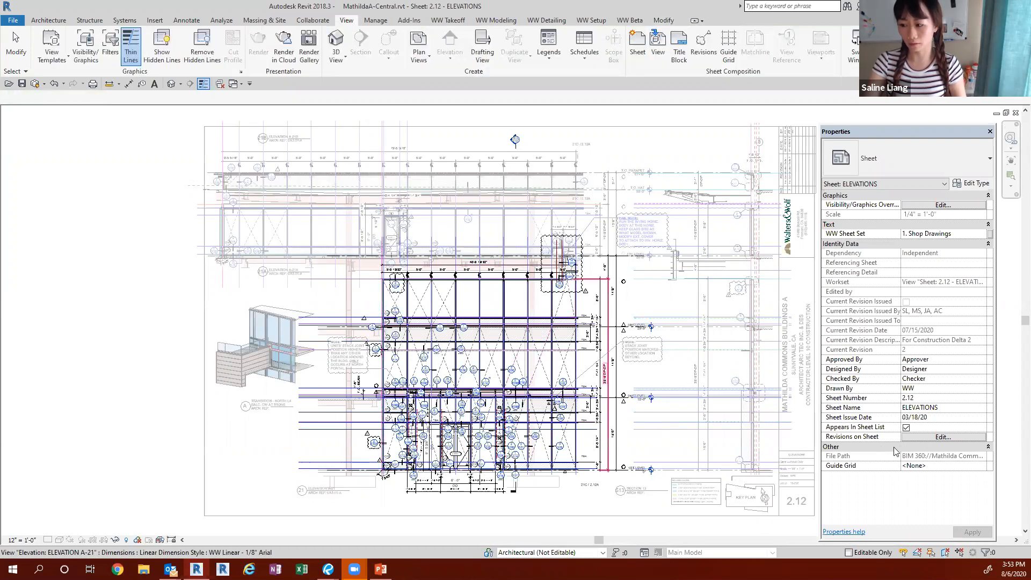
{"action": "left_click", "coordinate": [935, 456]}
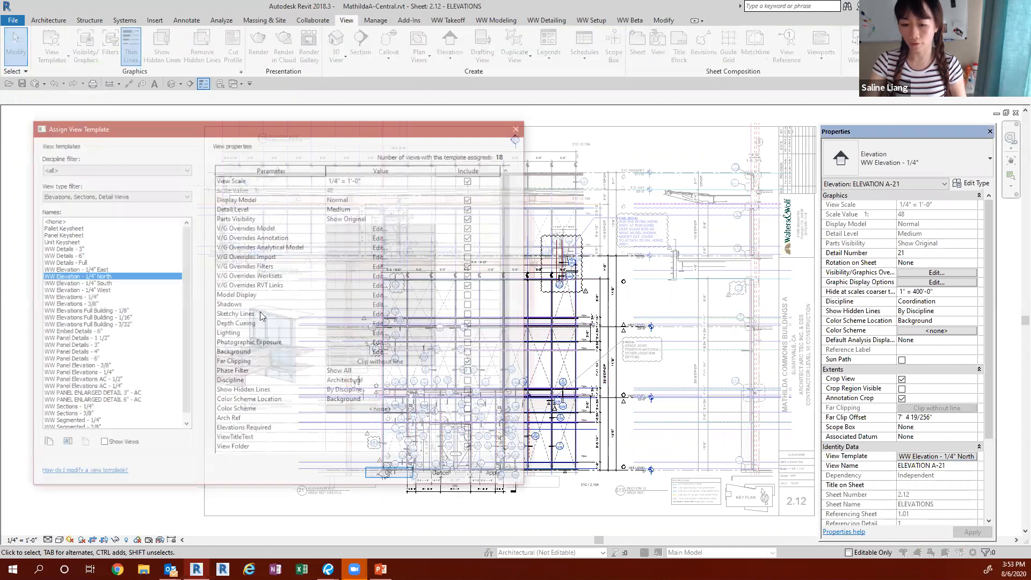
Step: Examine the Reference Planes subcategories and the model category overrides of the WW Elevation - 1/4" North template, and close them without changes
{"action": "left_click", "coordinate": [364, 233]}
{"action": "left_click", "coordinate": [223, 124]}
{"action": "left_click", "coordinate": [203, 258]}
{"action": "key", "text": "r"}
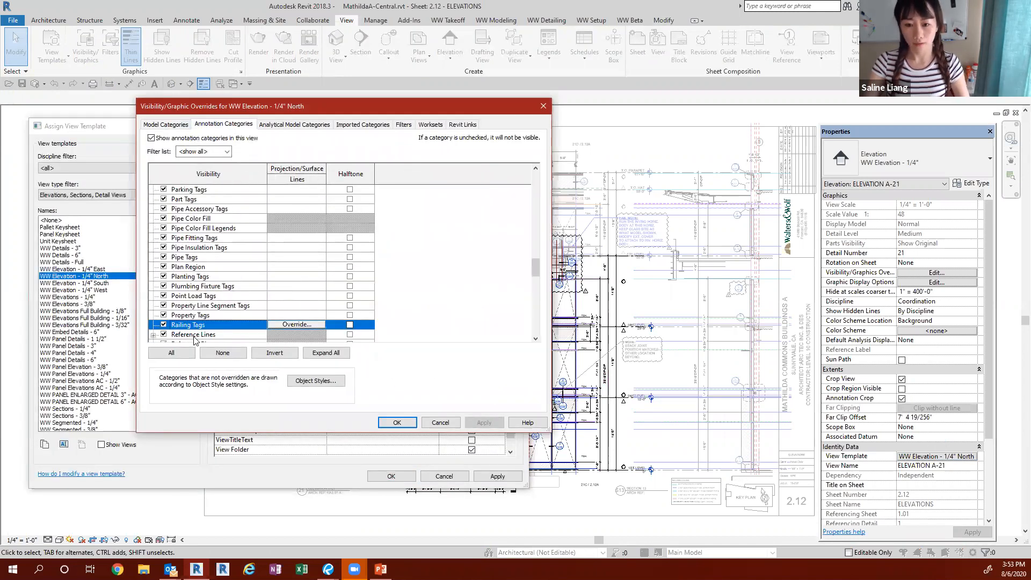
{"action": "scroll", "coordinate": [188, 316], "scroll_direction": "down", "scroll_amount": 4}
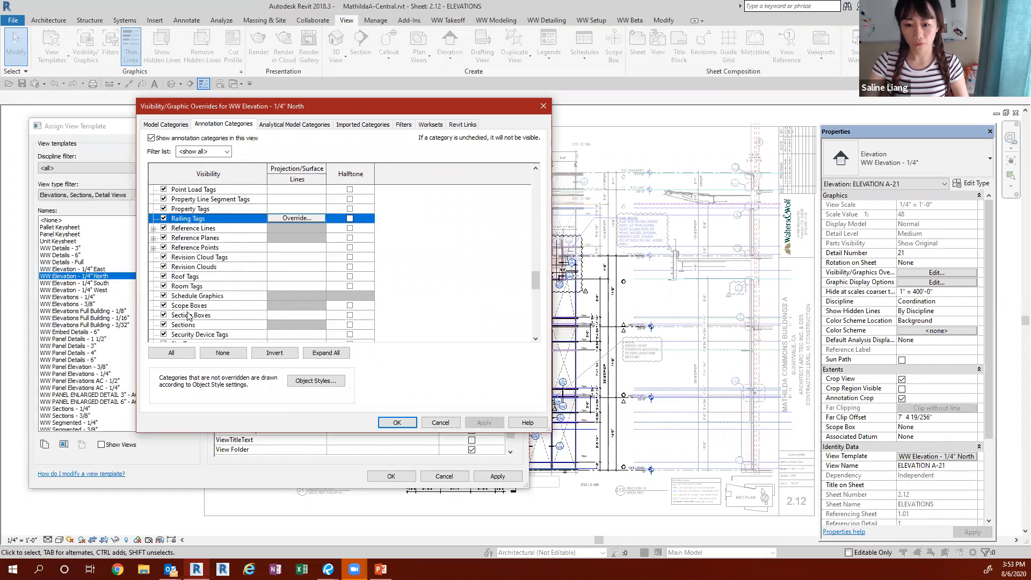
{"action": "left_click", "coordinate": [153, 239]}
{"action": "scroll", "coordinate": [176, 304], "scroll_direction": "down", "scroll_amount": 9}
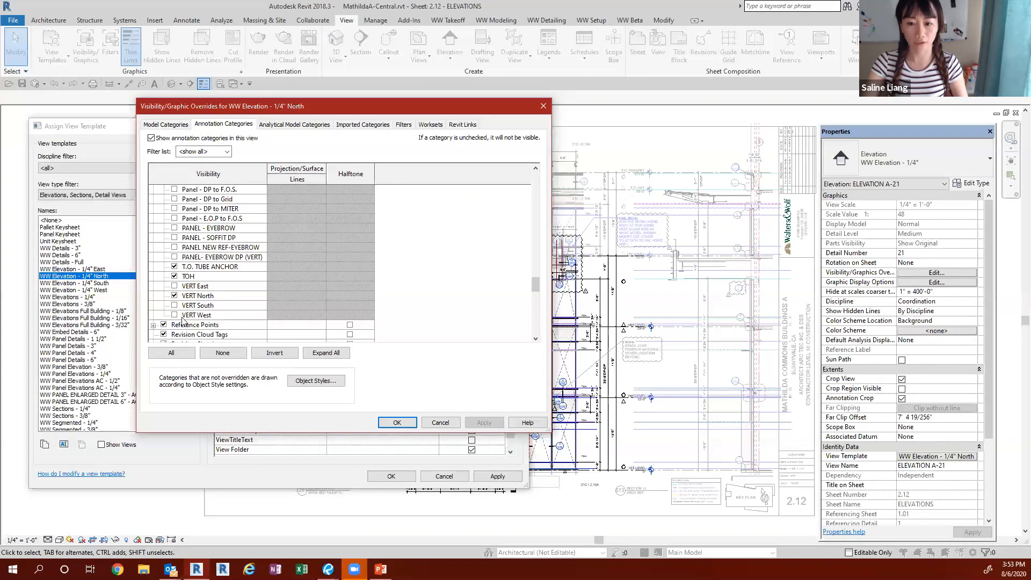
{"action": "scroll", "coordinate": [190, 324], "scroll_direction": "up", "scroll_amount": 2}
{"action": "scroll", "coordinate": [190, 323], "scroll_direction": "up", "scroll_amount": 3}
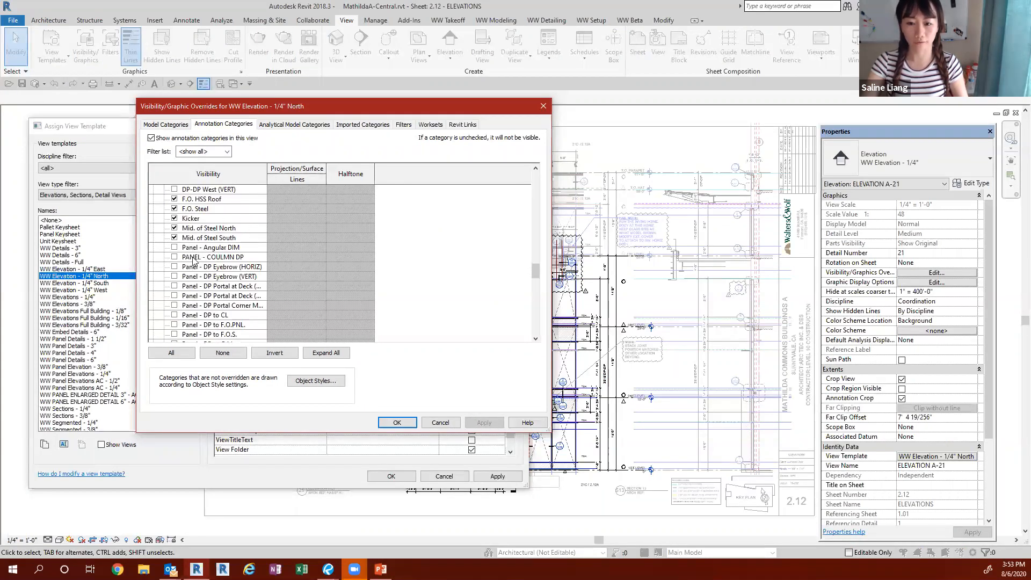
{"action": "scroll", "coordinate": [191, 299], "scroll_direction": "up", "scroll_amount": 4}
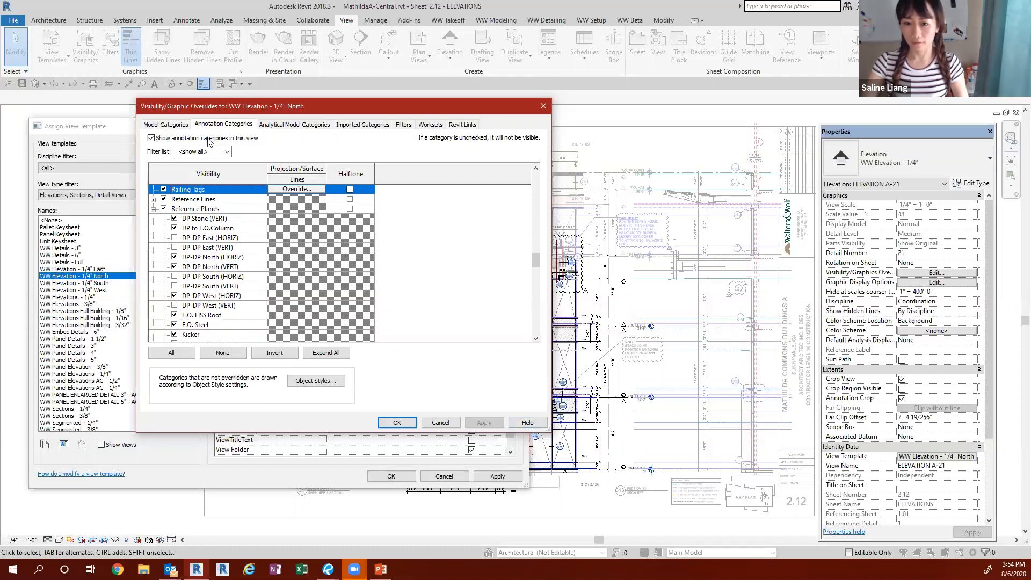
{"action": "left_click", "coordinate": [165, 125]}
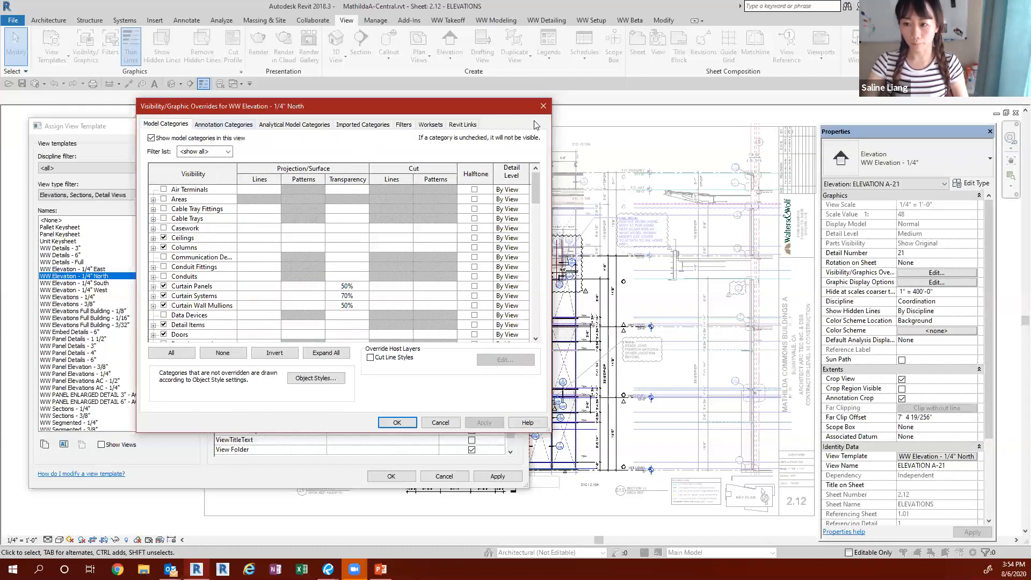
{"action": "key", "text": "Escape"}
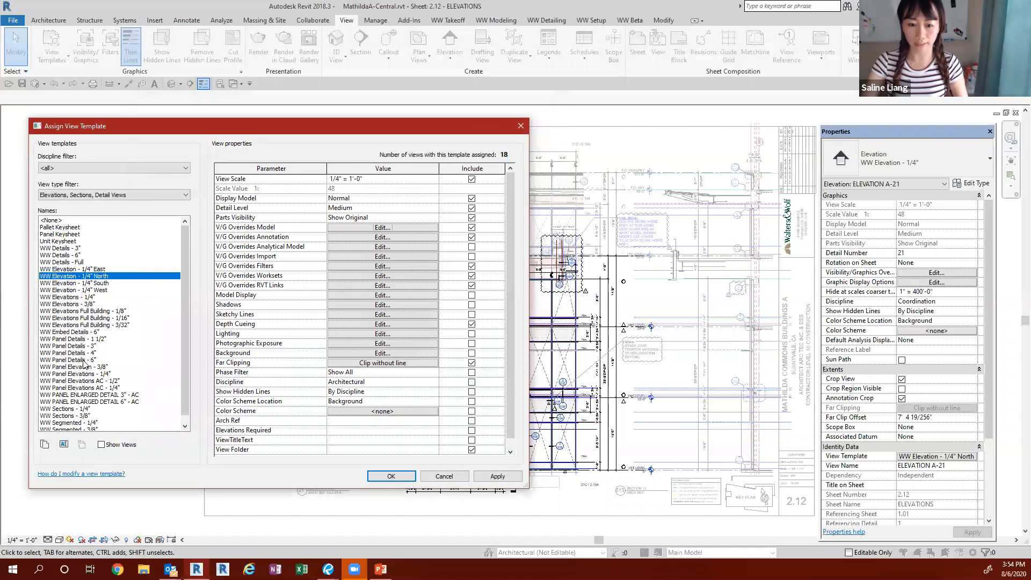
Step: Filter the view templates to Floor, Structural, Area Plans and select WW Floor Plan - 1/16"
{"action": "scroll", "coordinate": [62, 370], "scroll_direction": "down", "scroll_amount": 1}
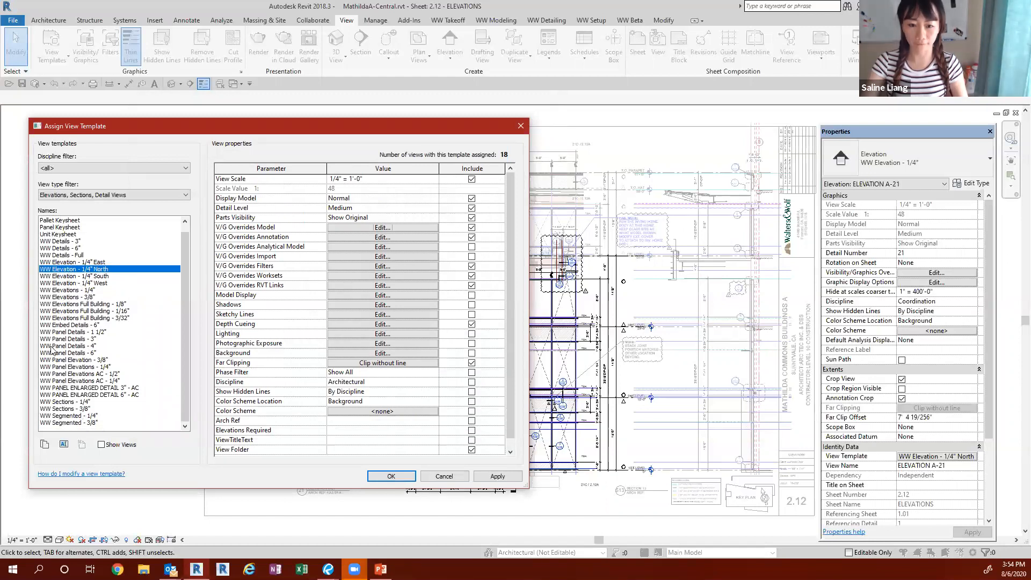
{"action": "scroll", "coordinate": [52, 349], "scroll_direction": "up", "scroll_amount": 1}
{"action": "left_click", "coordinate": [103, 195]}
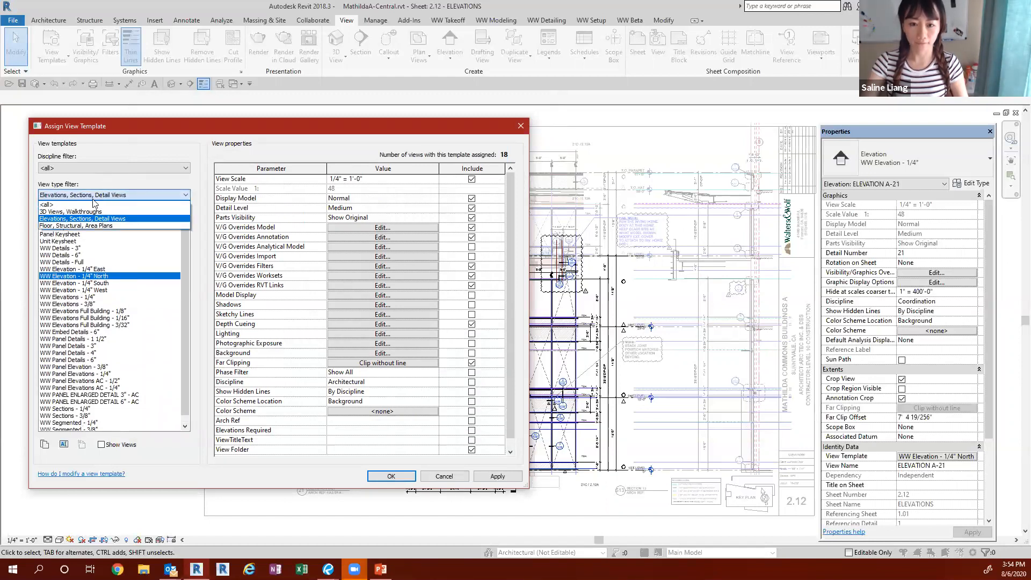
{"action": "left_click", "coordinate": [67, 225]}
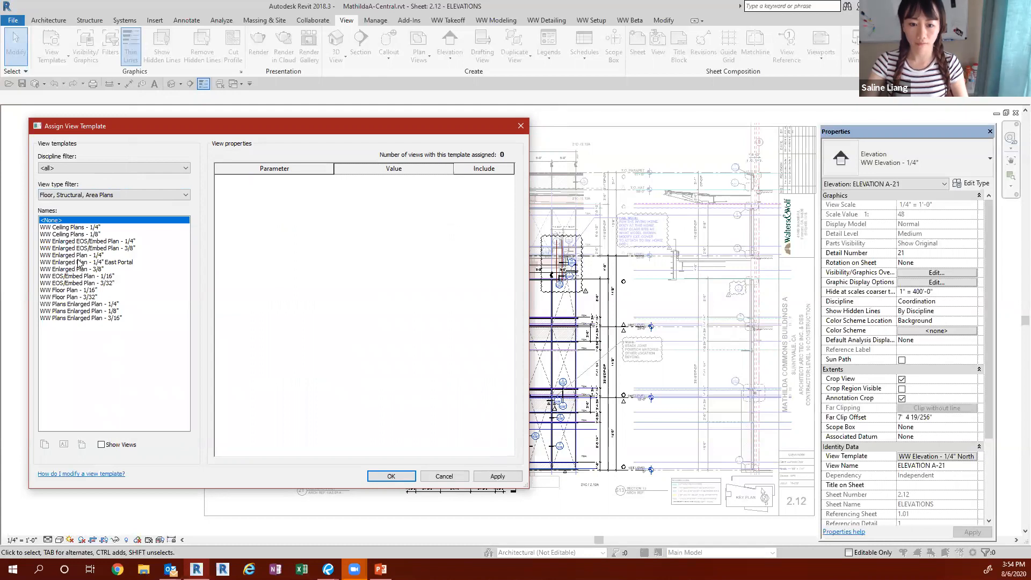
{"action": "left_click", "coordinate": [69, 290]}
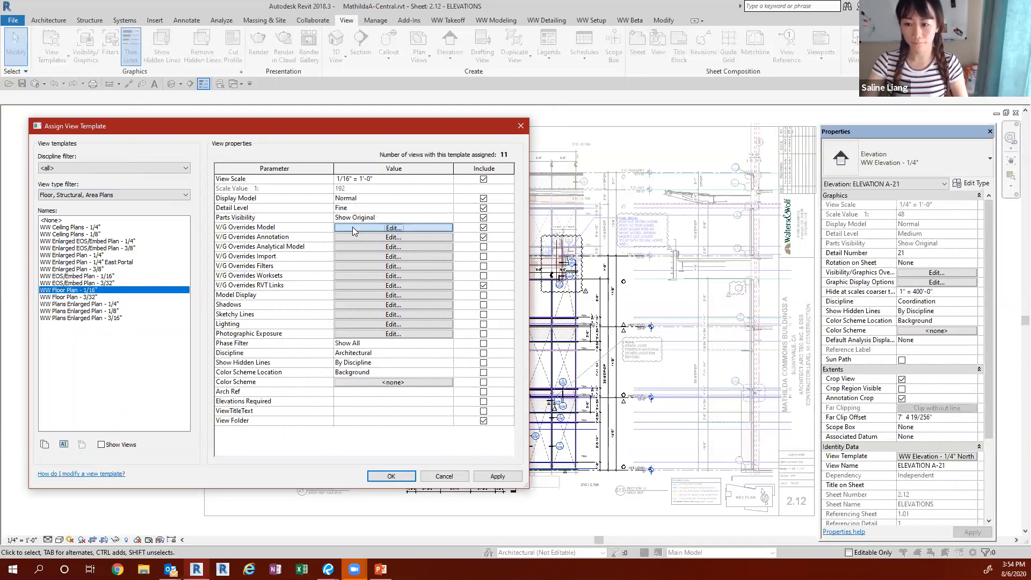
Step: Examine the model and annotation category overrides of the WW Floor Plan - 1/16" template, and close them without changes
{"action": "left_click", "coordinate": [352, 227]}
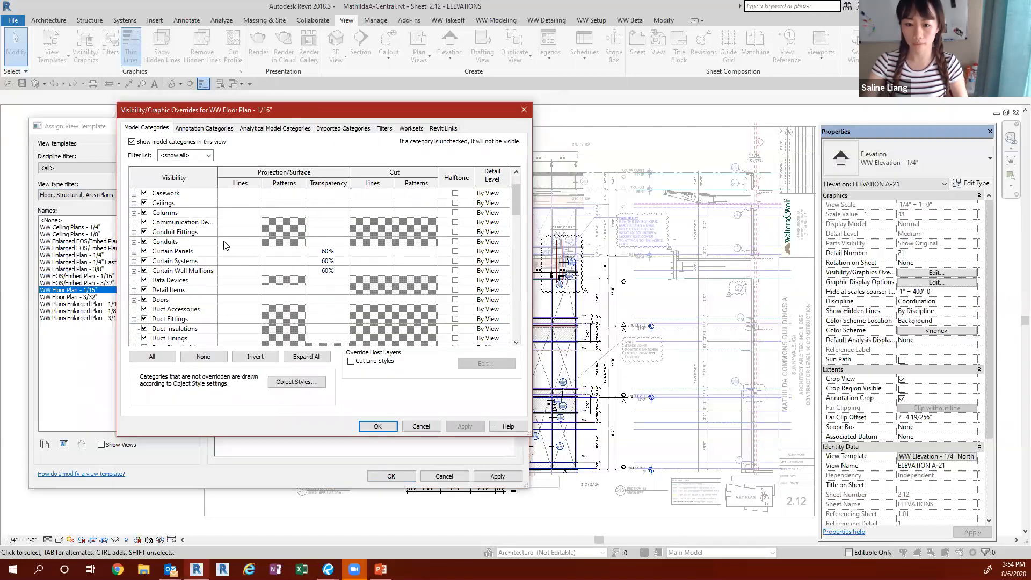
{"action": "scroll", "coordinate": [212, 216], "scroll_direction": "down", "scroll_amount": 3}
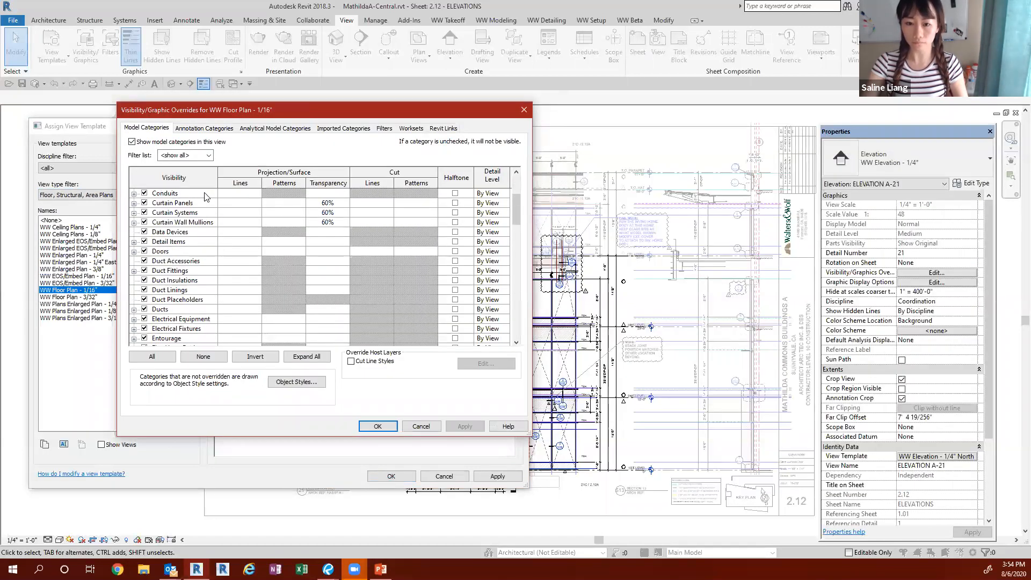
{"action": "left_click", "coordinate": [192, 130]}
{"action": "scroll", "coordinate": [201, 253], "scroll_direction": "down", "scroll_amount": 8}
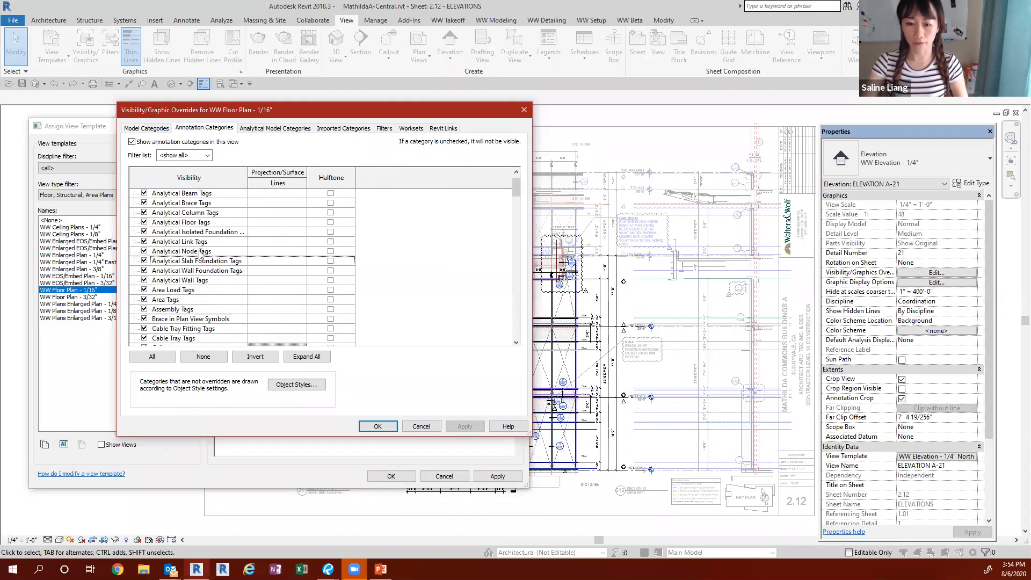
{"action": "scroll", "coordinate": [204, 257], "scroll_direction": "down", "scroll_amount": 2}
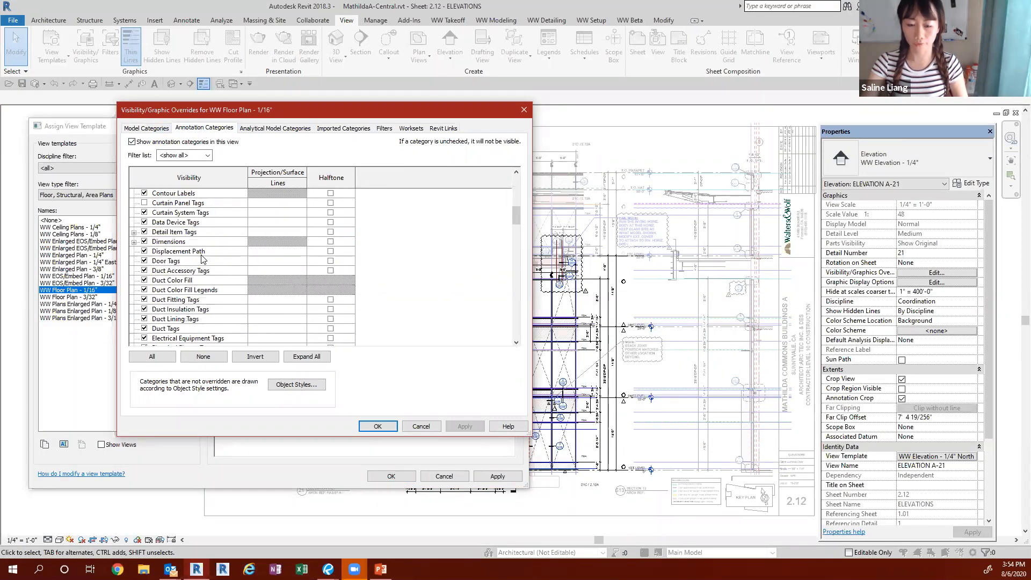
{"action": "left_click", "coordinate": [146, 128]}
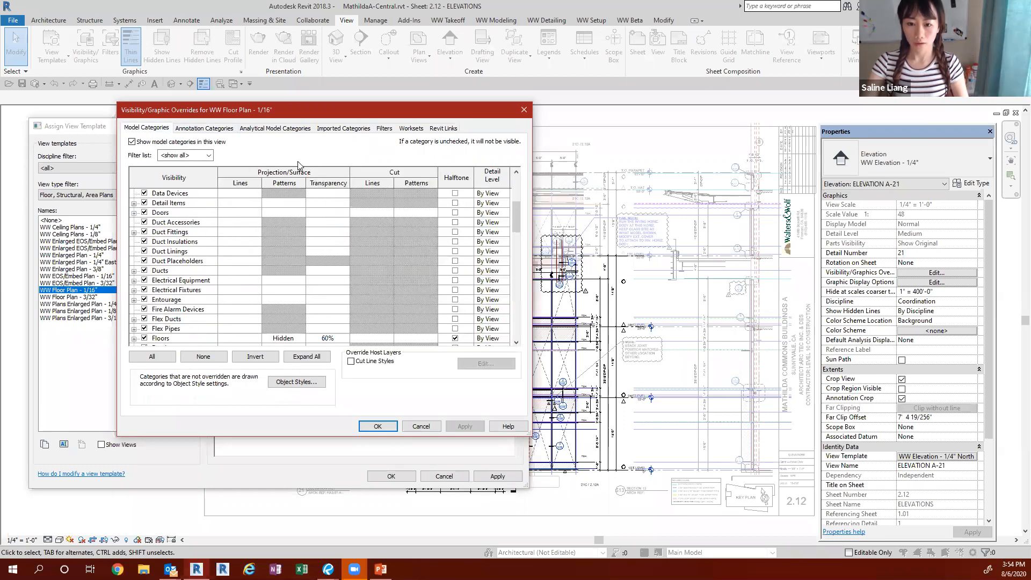
{"action": "left_click", "coordinate": [523, 109]}
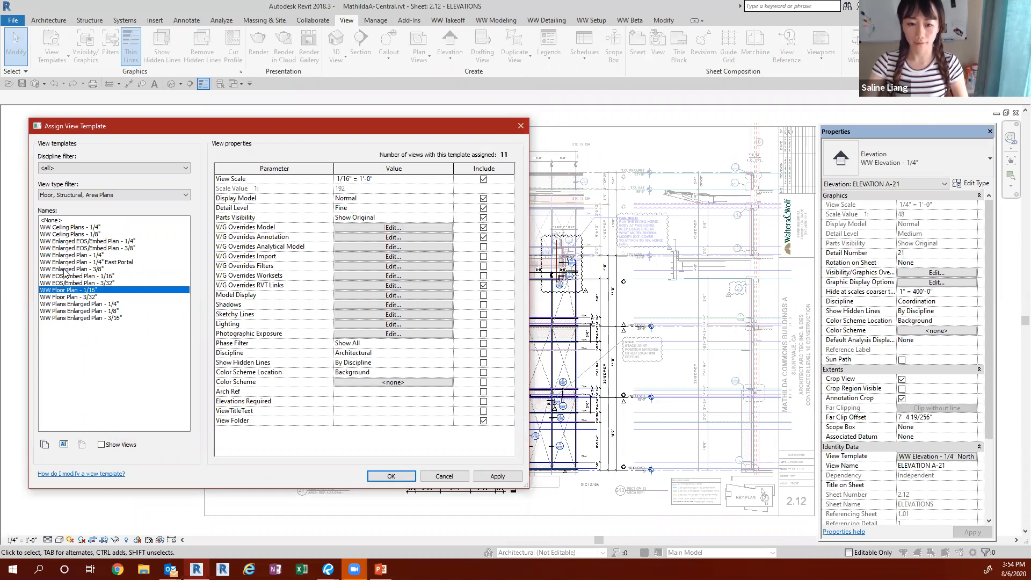
Step: Filter the view templates to Elevations, Sections, Detail Views and duplicate WW Elevation - 1/4" East as "WW Elevation test 1/4""
{"action": "left_click", "coordinate": [80, 195]}
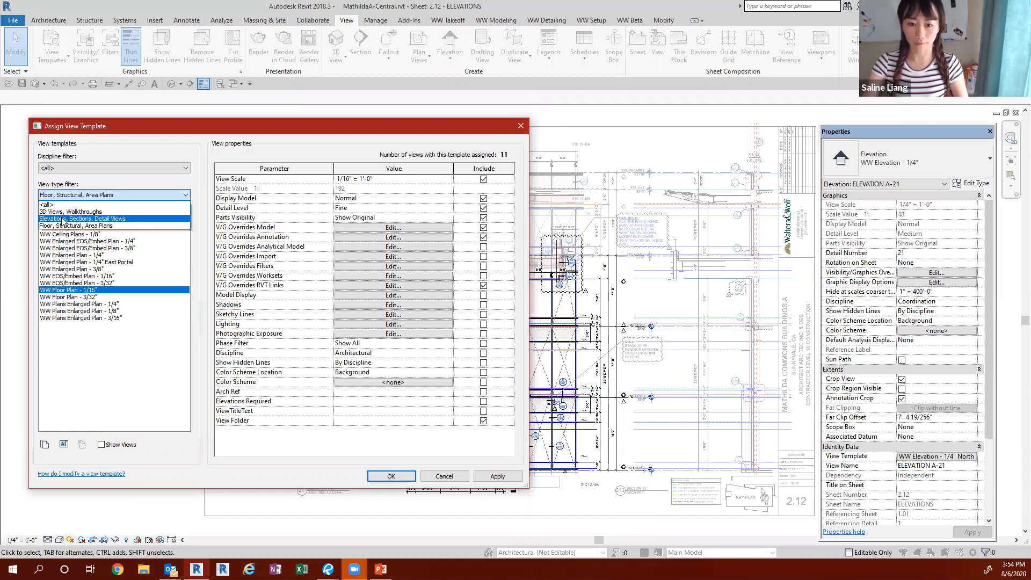
{"action": "left_click", "coordinate": [65, 221]}
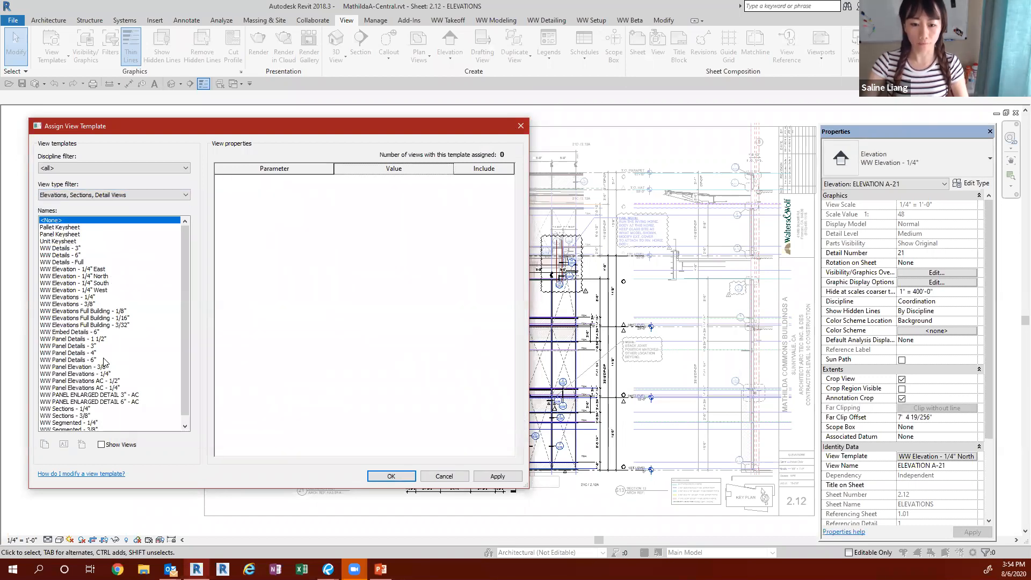
{"action": "scroll", "coordinate": [104, 379], "scroll_direction": "down", "scroll_amount": 1}
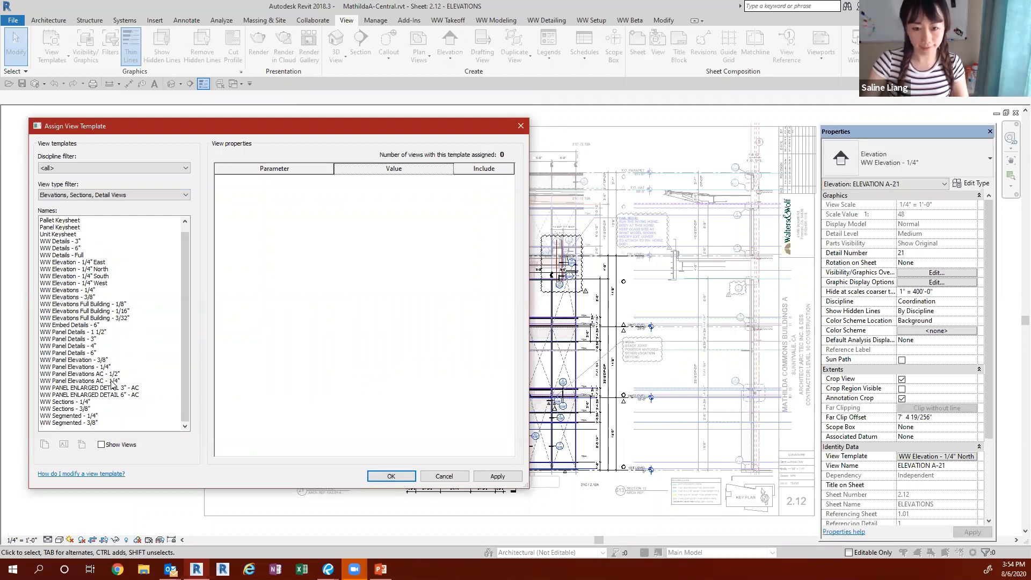
{"action": "left_click", "coordinate": [85, 262]}
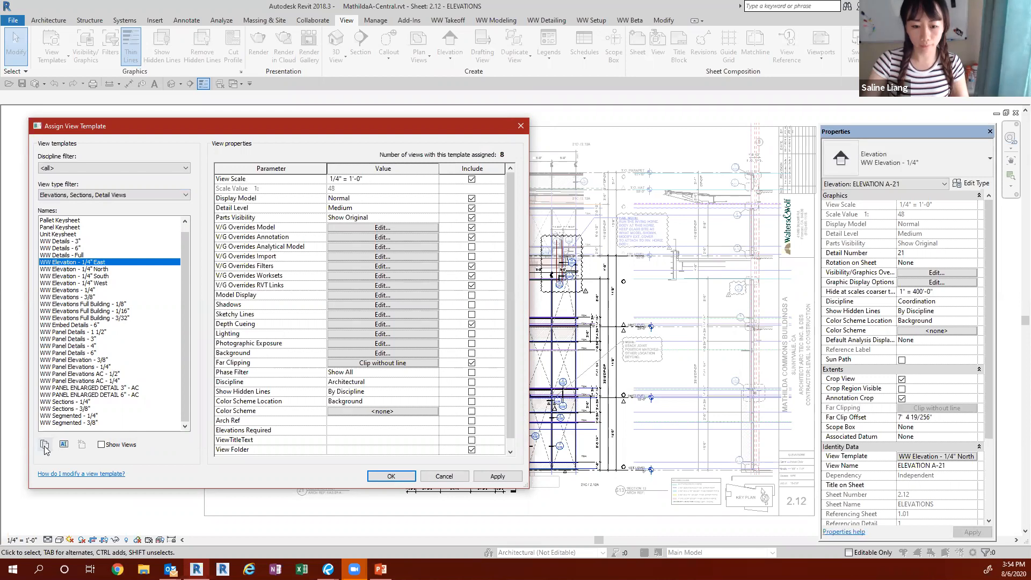
{"action": "left_click", "coordinate": [44, 445]}
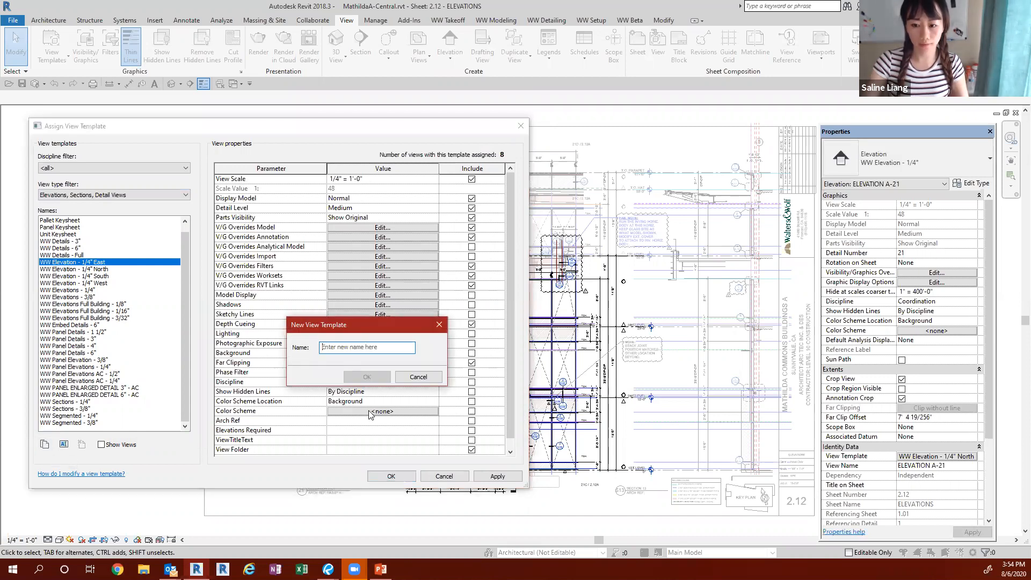
{"action": "left_click", "coordinate": [378, 347]}
{"action": "type", "text": "WW Elevation test"}
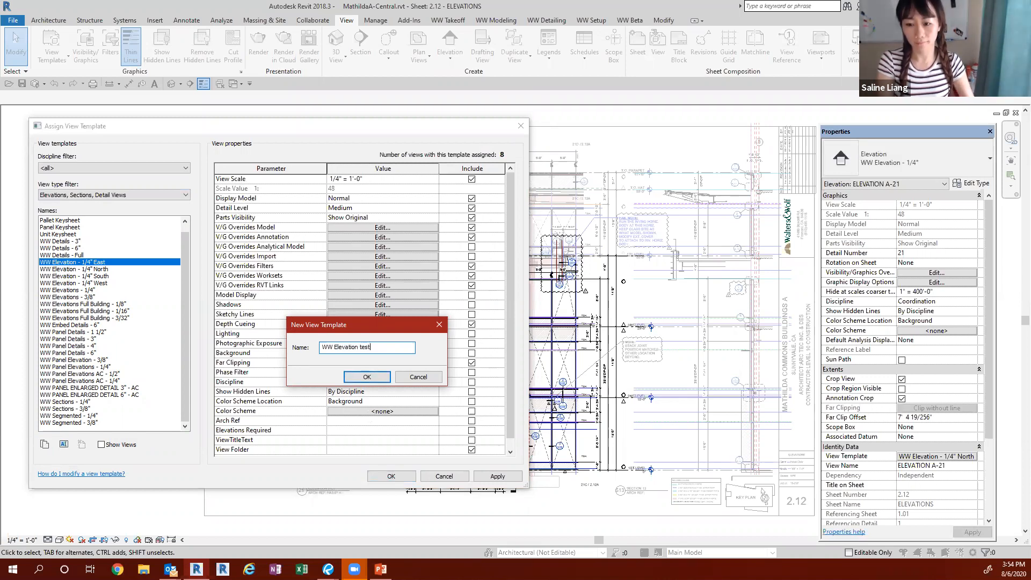
{"action": "type", "text": "1/4\""}
{"action": "key", "text": "Return"}
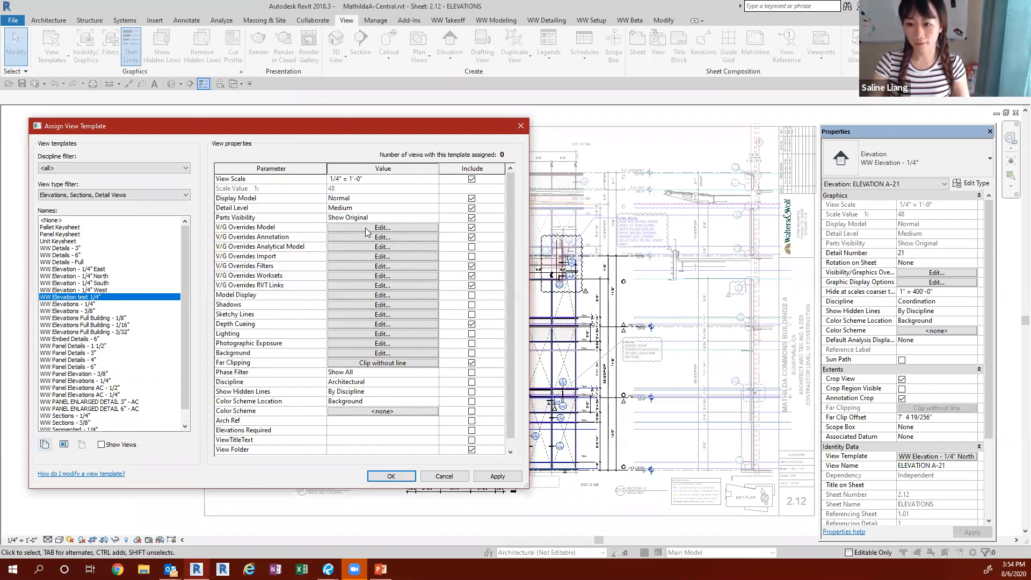
Step: Examine the model category overrides of the duplicated test template and leave the view template assignment without saving
{"action": "left_click", "coordinate": [366, 228]}
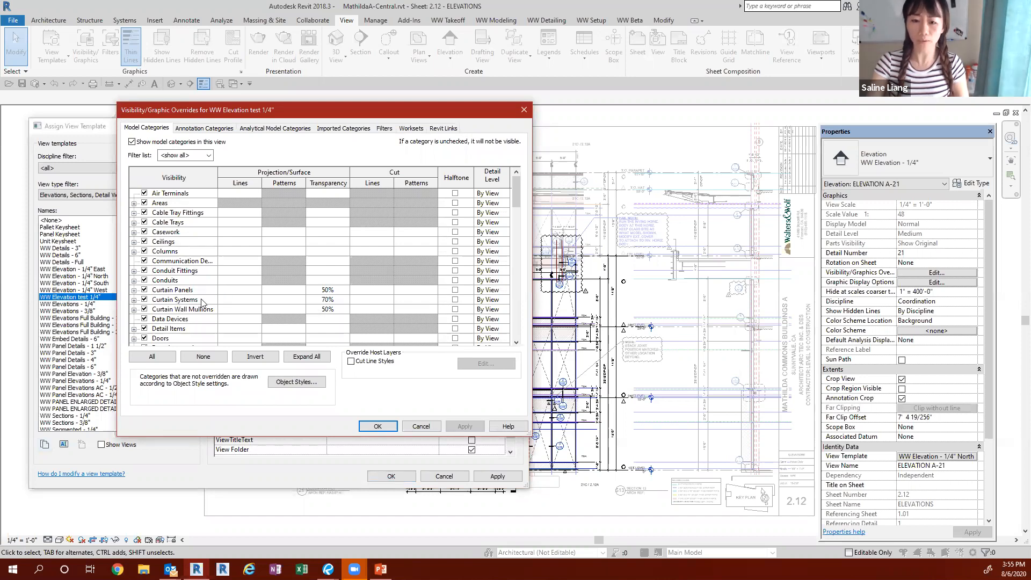
{"action": "left_click", "coordinate": [422, 427]}
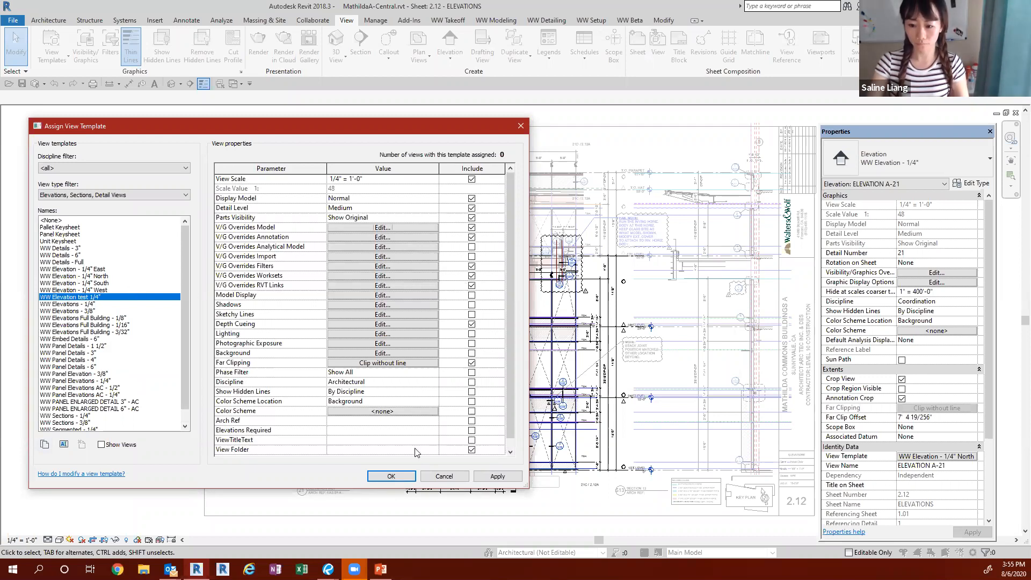
{"action": "left_click", "coordinate": [435, 476]}
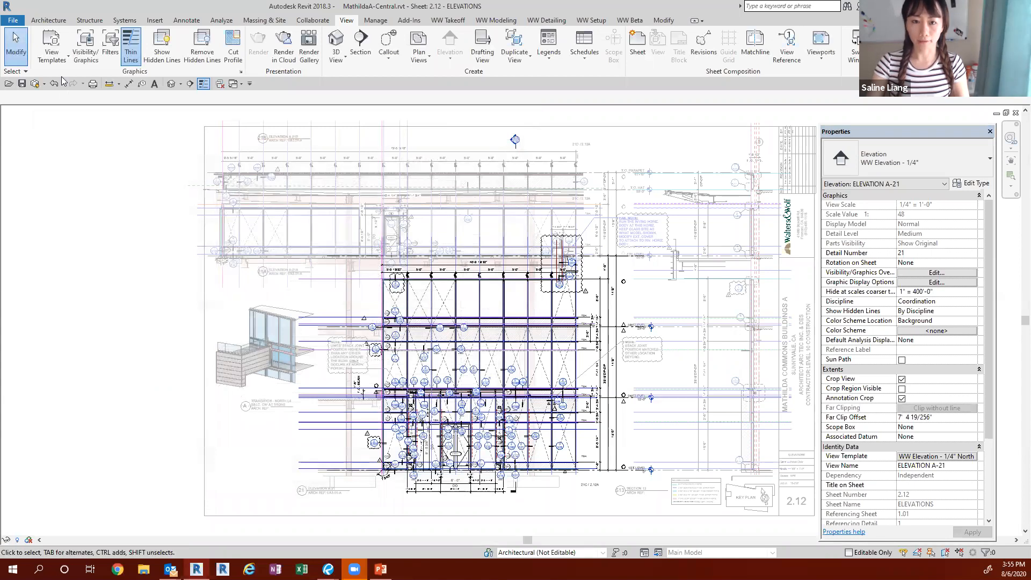
Step: Activate the ELEVATION A-21B viewport on sheet 2.12 and create a view template named WW from the current view
{"action": "left_click", "coordinate": [300, 197]}
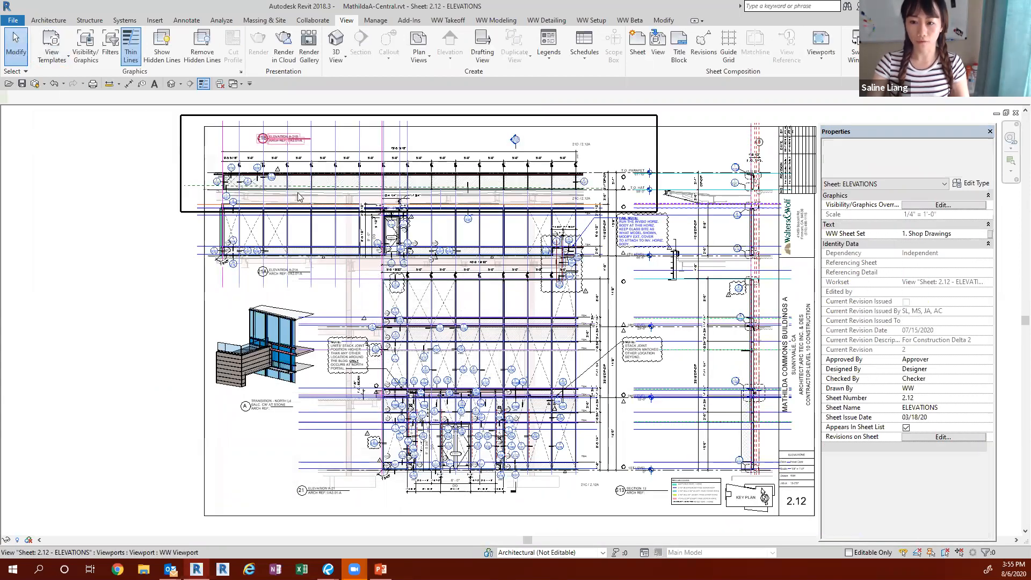
{"action": "double_click", "coordinate": [267, 181]}
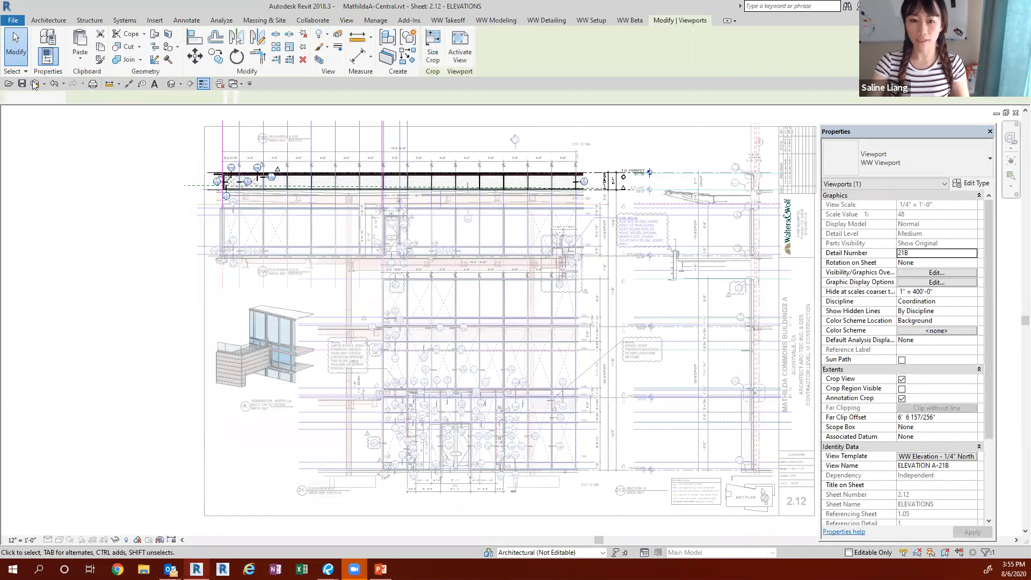
{"action": "left_click", "coordinate": [56, 58]}
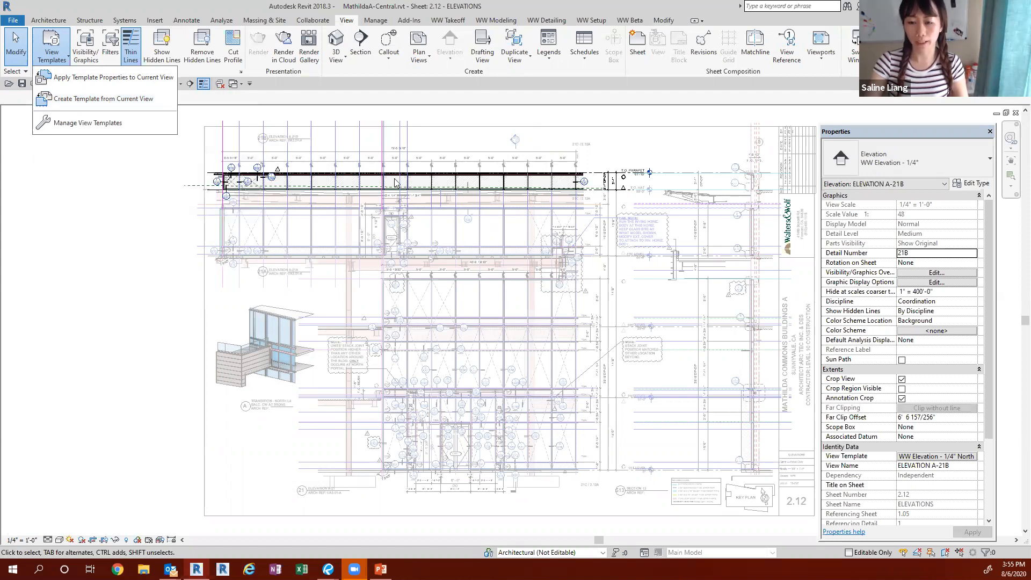
{"action": "left_click", "coordinate": [107, 99]}
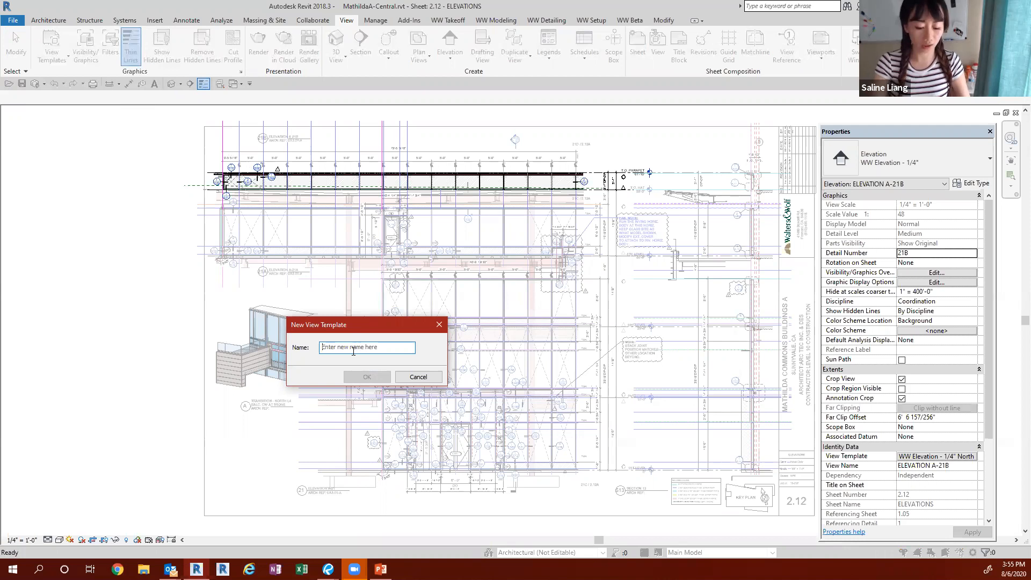
{"action": "type", "text": "test"}
{"action": "key", "text": "Return"}
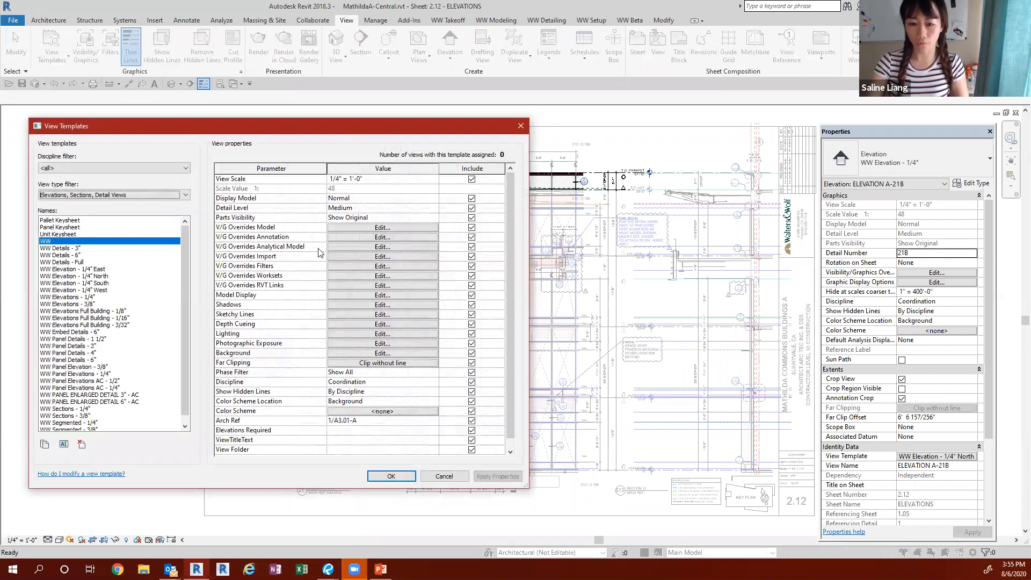
Step: Examine the model category overrides of the WW template and close the view templates without changes
{"action": "left_click", "coordinate": [358, 227]}
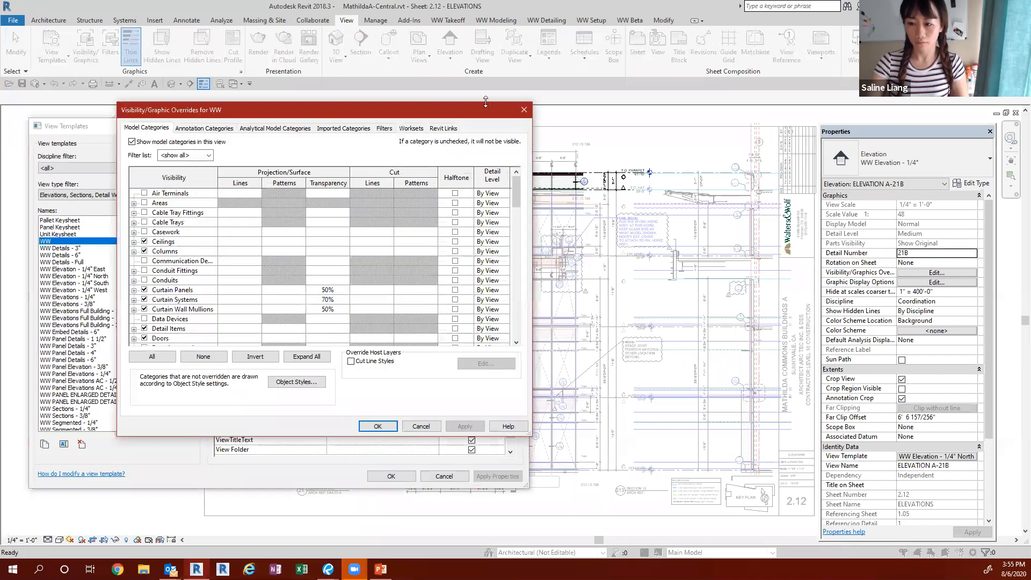
{"action": "left_click", "coordinate": [524, 109]}
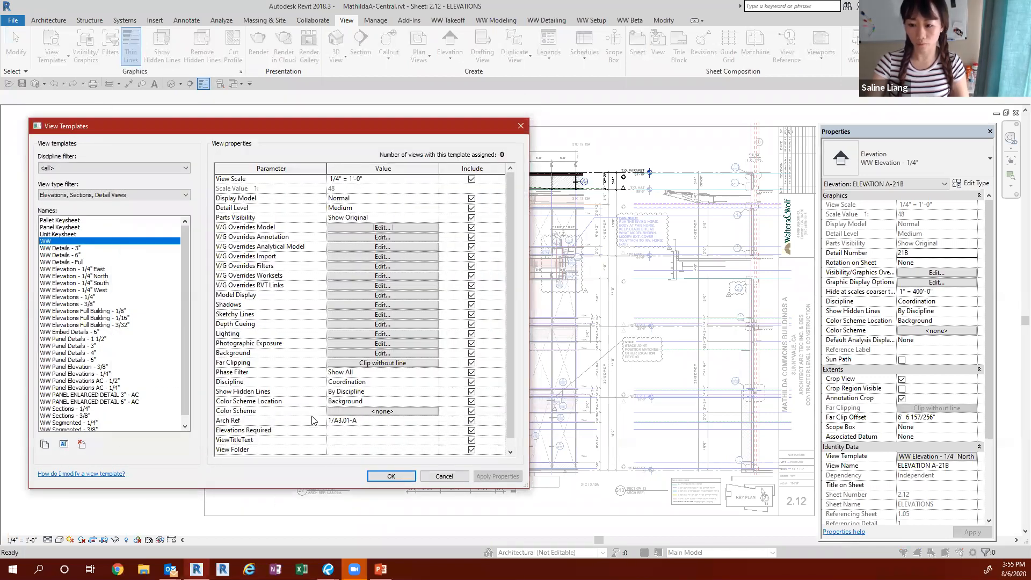
{"action": "left_click", "coordinate": [446, 476]}
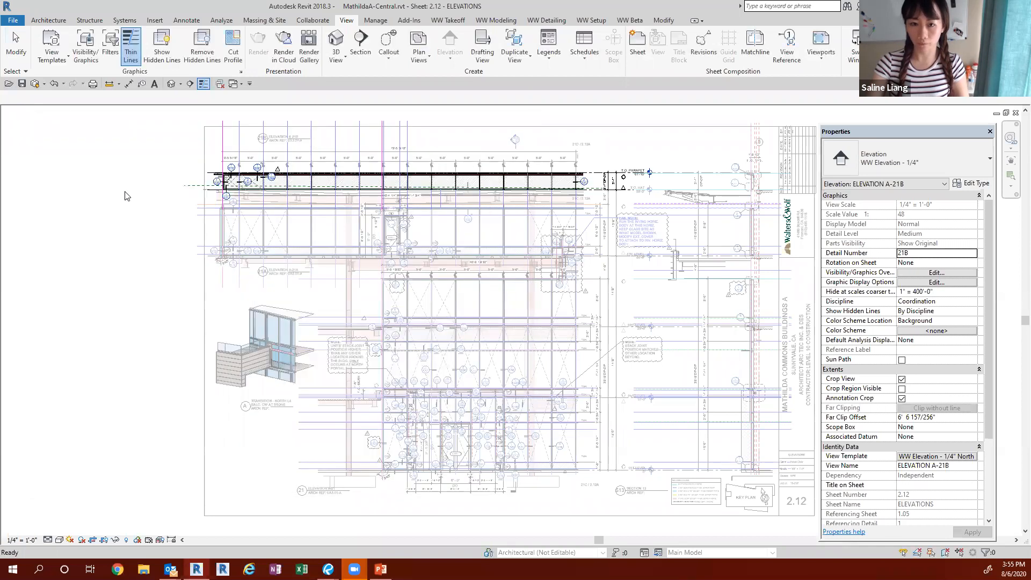
Step: Look through the templates that can be applied to the current view, cancel without applying one, and deactivate the viewport
{"action": "left_click", "coordinate": [51, 60]}
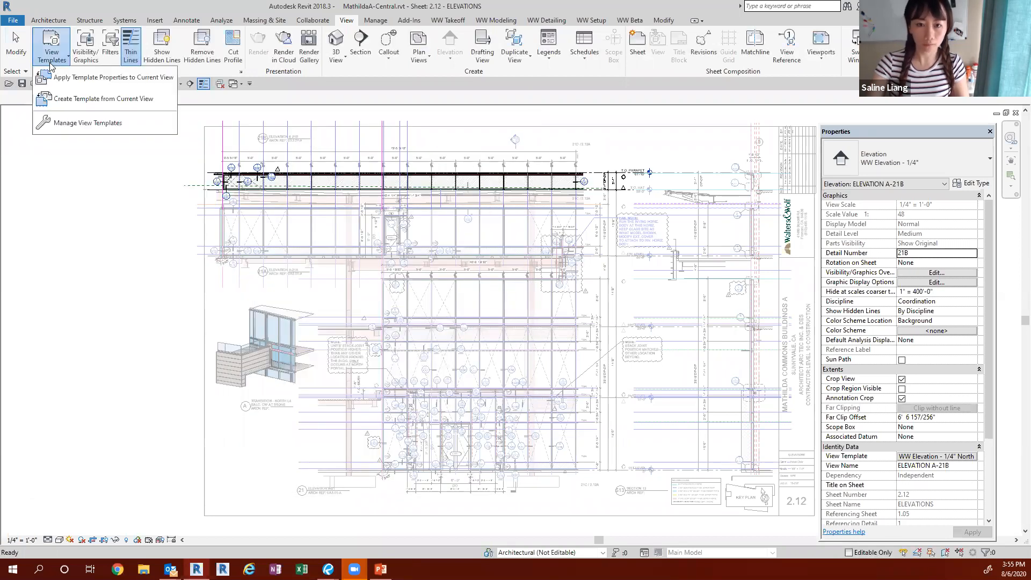
{"action": "left_click", "coordinate": [98, 80]}
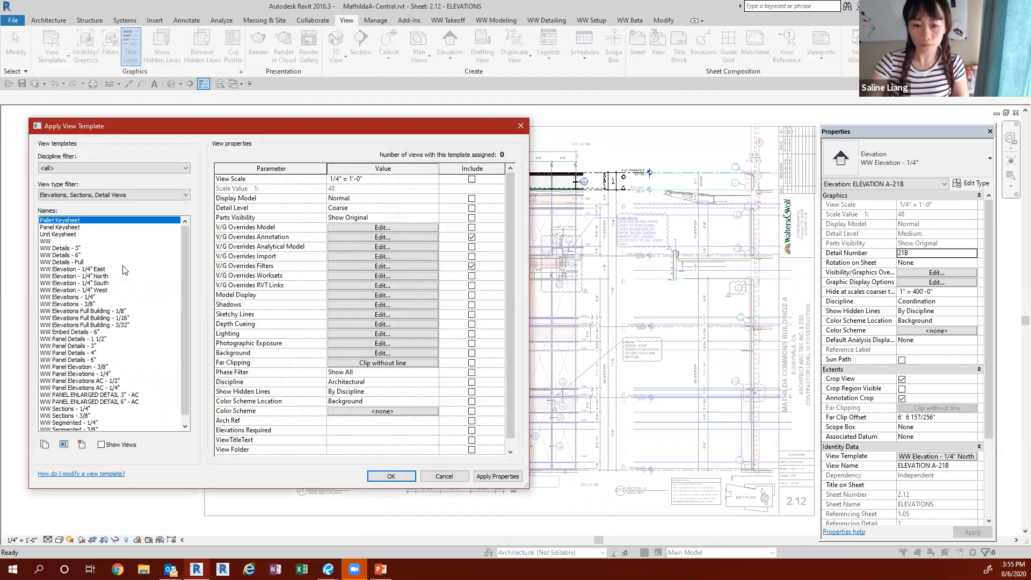
{"action": "scroll", "coordinate": [107, 295], "scroll_direction": "down", "scroll_amount": 1}
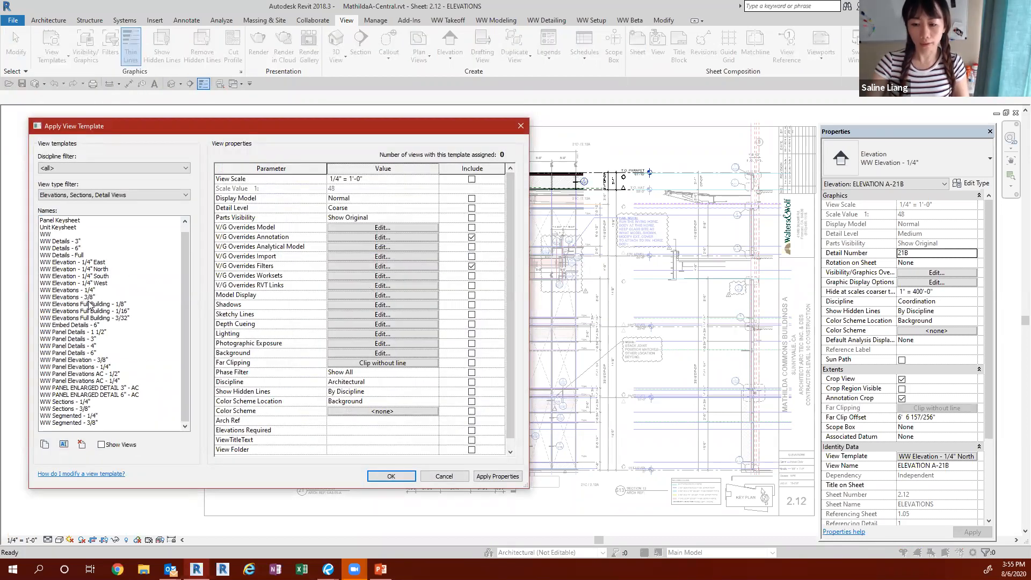
{"action": "left_click", "coordinate": [444, 477]}
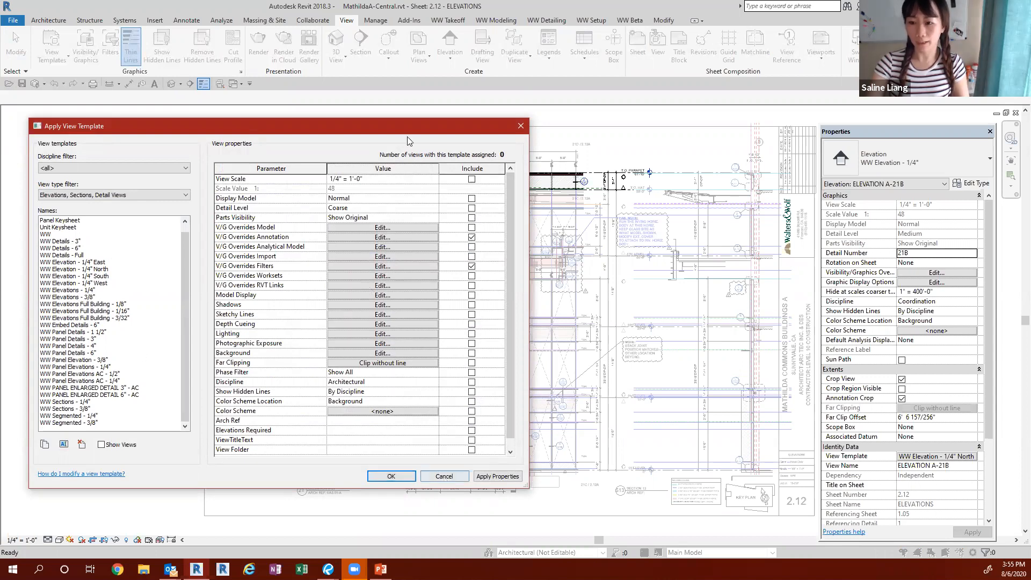
{"action": "double_click", "coordinate": [135, 346]}
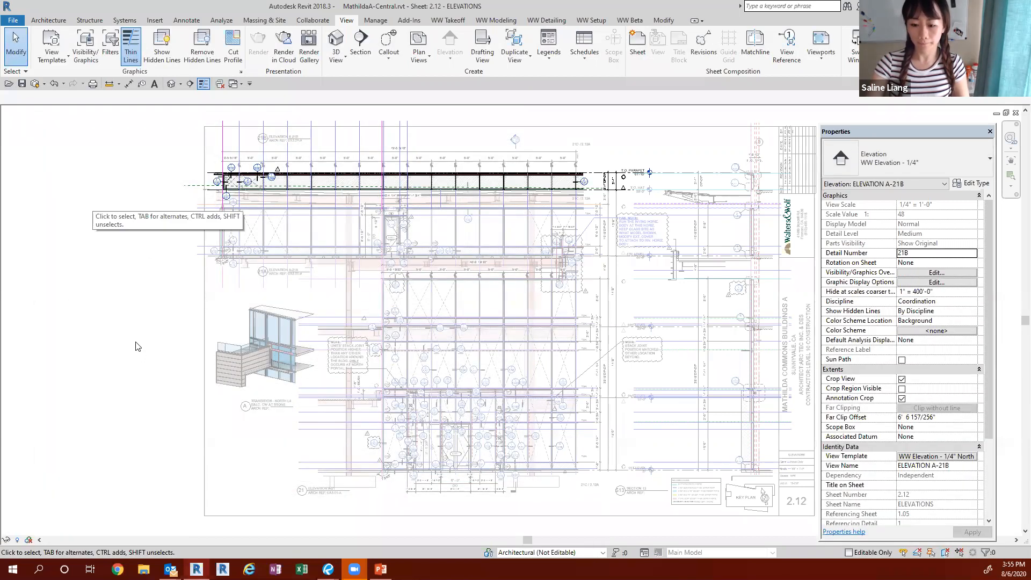
Step: Check the View Template slide in PowerPoint, return to Revit, and inspect the template assigned to floor plans 1ST LEVEL through 4TH LEVEL without changes
{"action": "key", "text": "alt+Tab"}
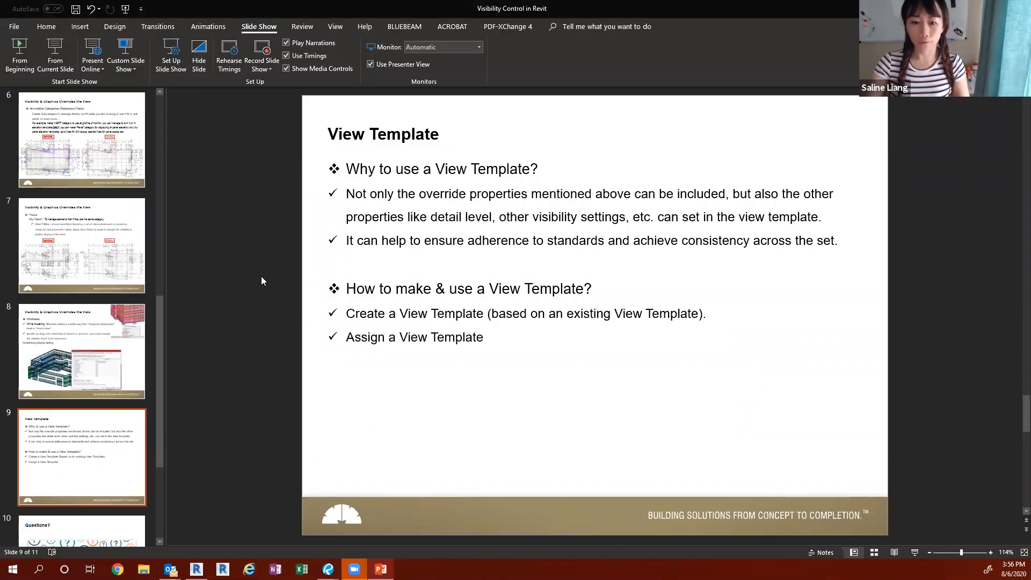
{"action": "key", "text": "alt+Tab"}
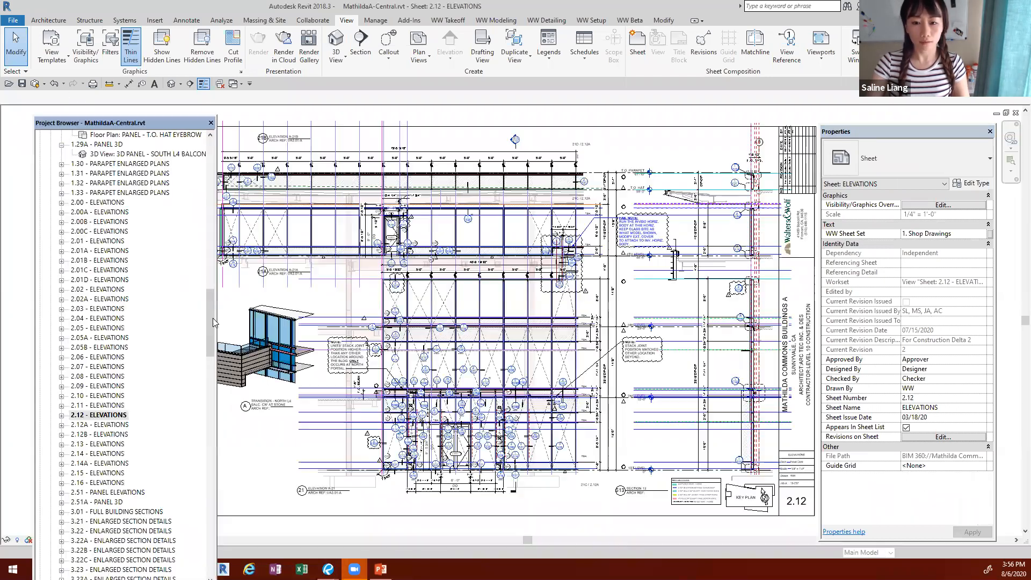
{"action": "left_click_drag", "start_coordinate": [213, 318], "coordinate": [214, 166]}
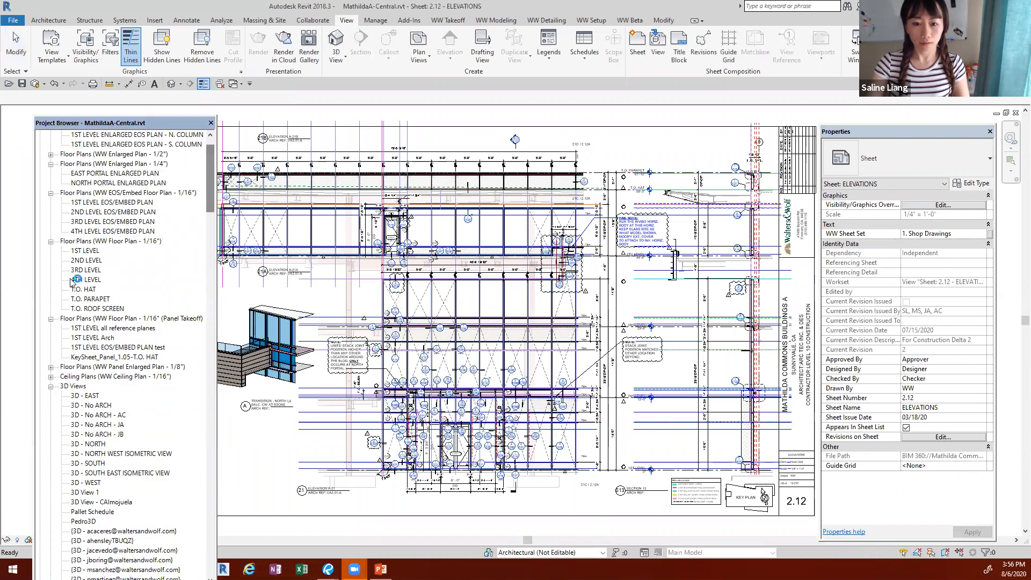
{"action": "left_click", "coordinate": [86, 251]}
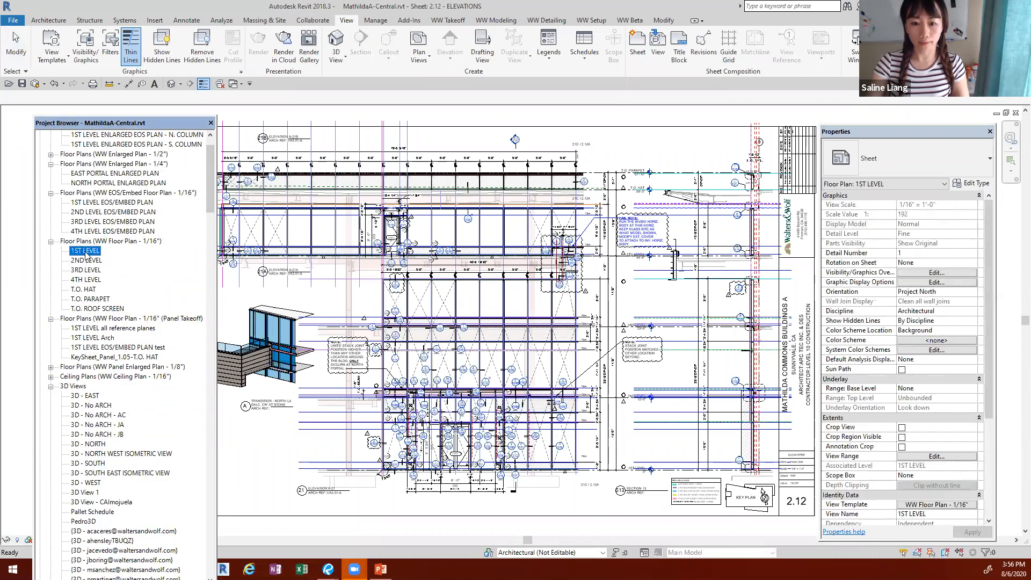
{"action": "left_click", "coordinate": [87, 280], "text": "shift"}
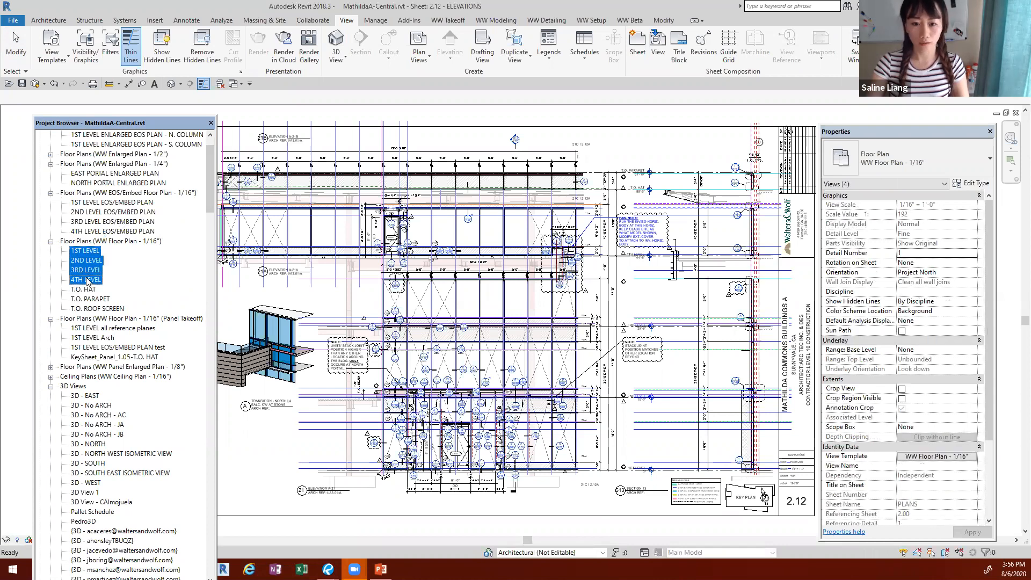
{"action": "left_click", "coordinate": [932, 459]}
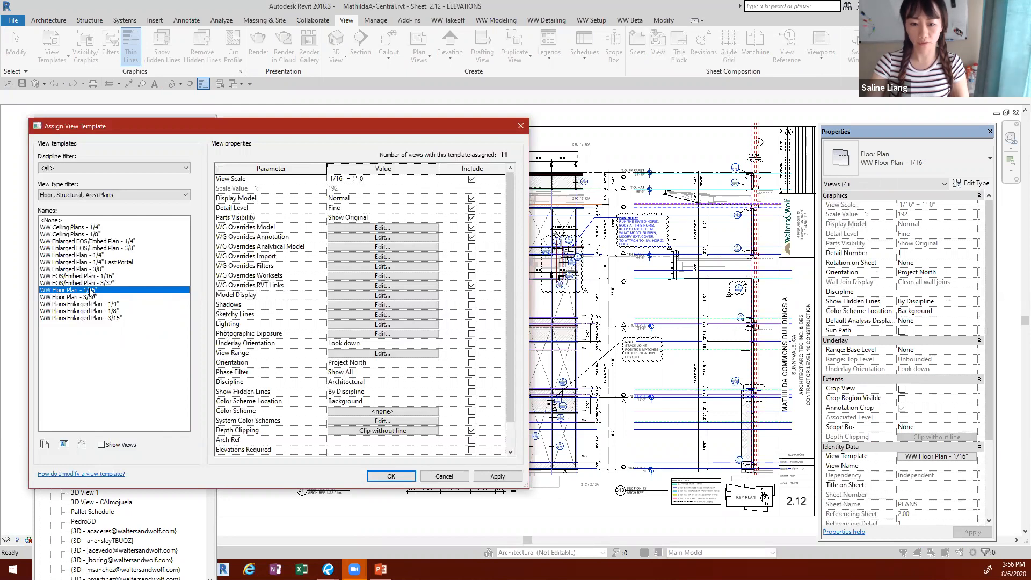
{"action": "left_click", "coordinate": [444, 477]}
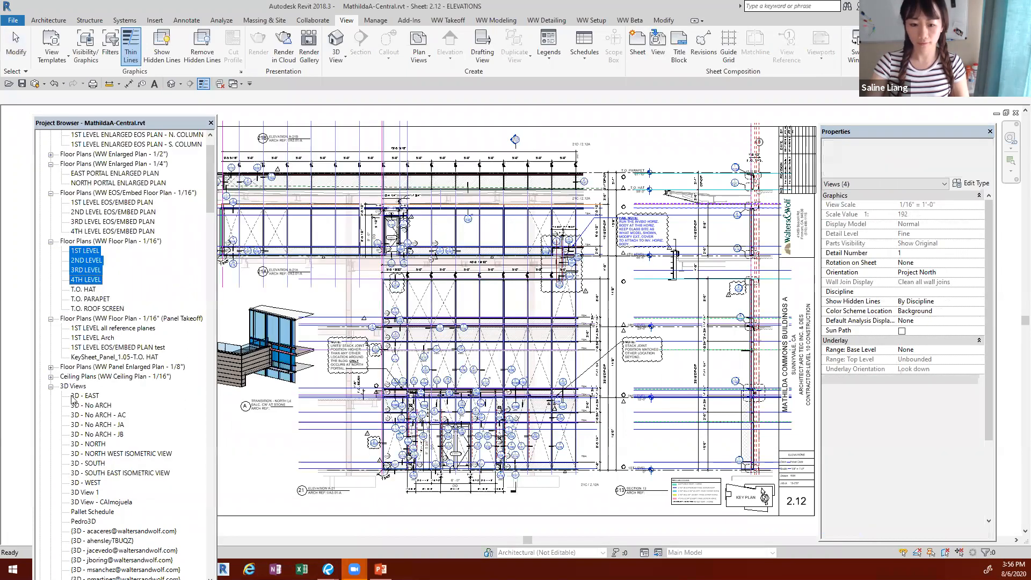
Step: Compare the view templates assigned to ELEVATION A-01 SOUTH through A-01C - Dependent 1, ELEVATION A-05, and ELEVATION A-08 EAST through A-08B
{"action": "left_click", "coordinate": [98, 415]}
{"action": "left_click_drag", "start_coordinate": [211, 173], "coordinate": [207, 222]}
{"action": "left_click", "coordinate": [50, 260]}
{"action": "scroll", "coordinate": [123, 350], "scroll_direction": "up", "scroll_amount": 2}
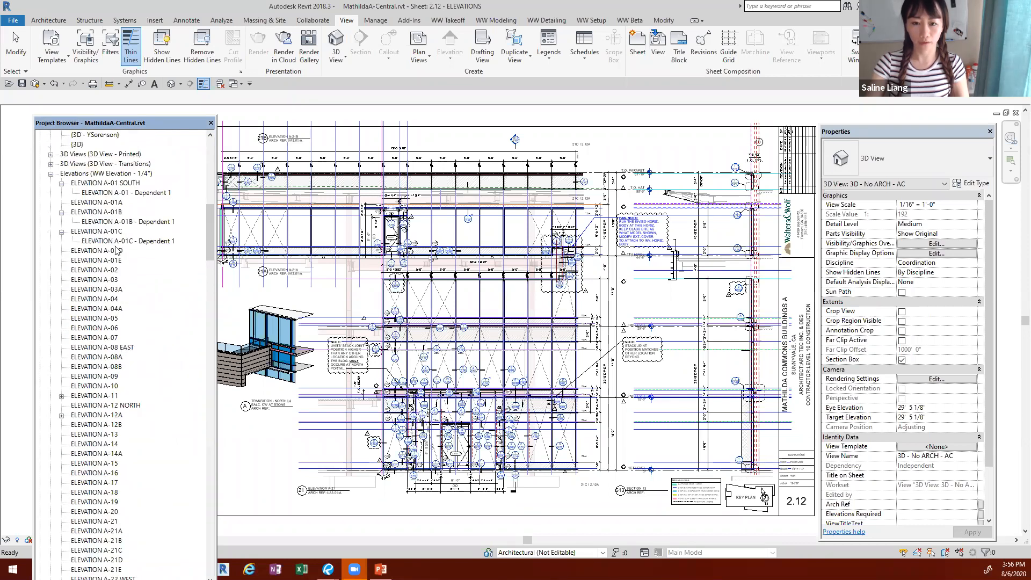
{"action": "left_click", "coordinate": [118, 184]}
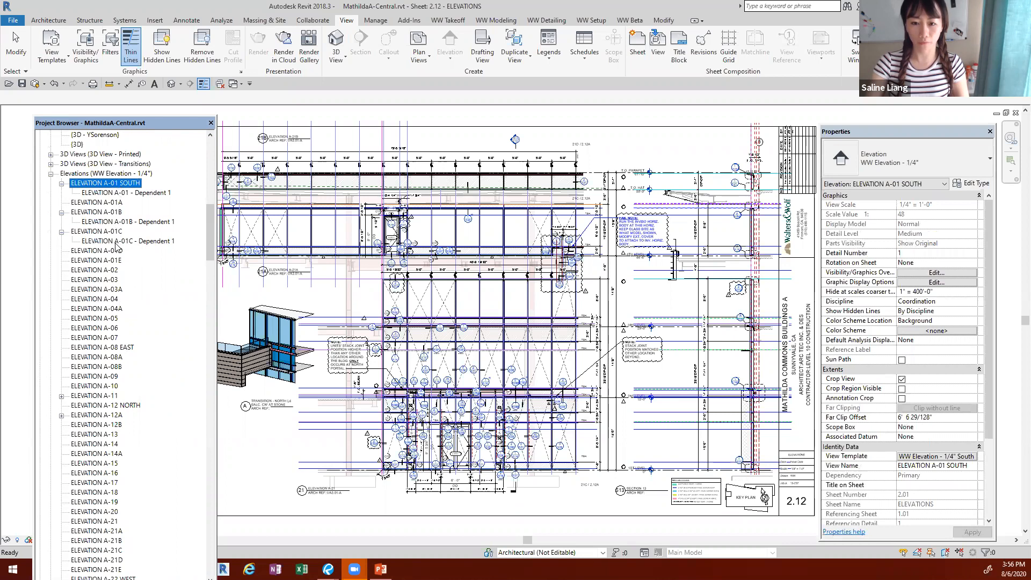
{"action": "left_click", "coordinate": [117, 241], "text": "shift"}
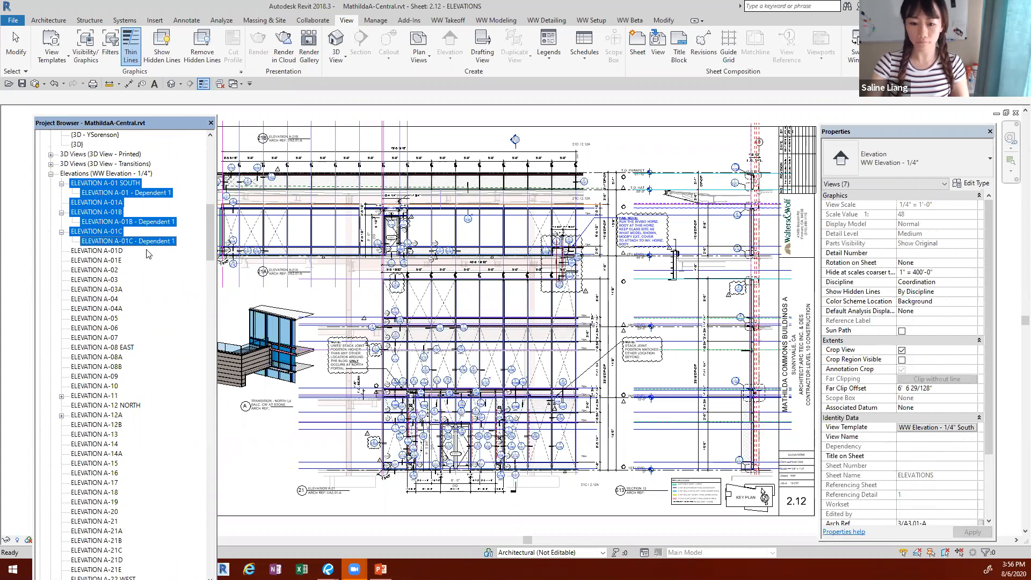
{"action": "left_click", "coordinate": [96, 318]}
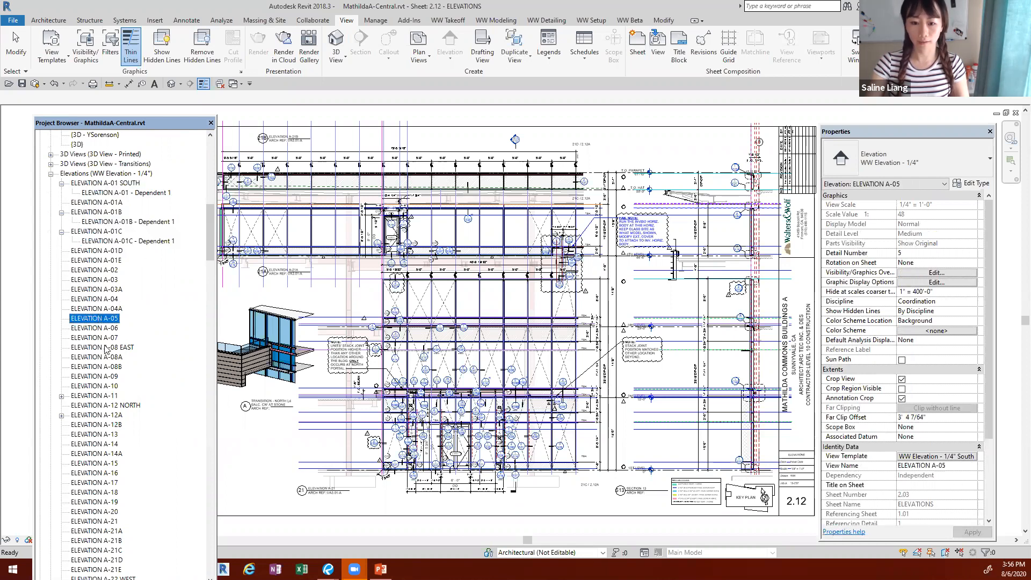
{"action": "left_click", "coordinate": [106, 347]}
{"action": "left_click", "coordinate": [108, 366], "text": "shift"}
{"action": "left_click", "coordinate": [491, 438]}
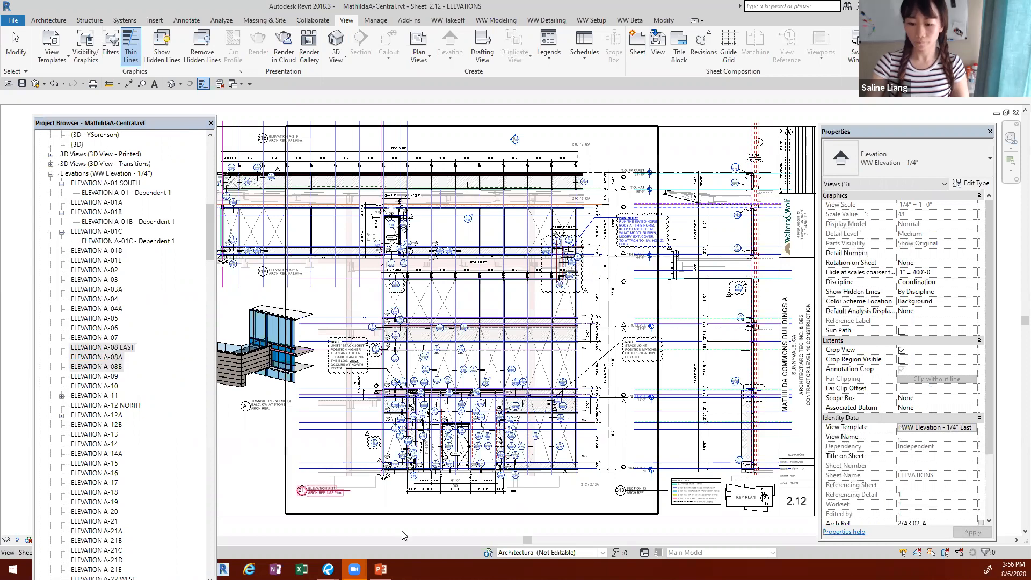
Step: Switch to the PowerPoint presentation, start the slide show from the View Template slide, and advance to the Questions? slide
{"action": "key", "text": "alt+Tab"}
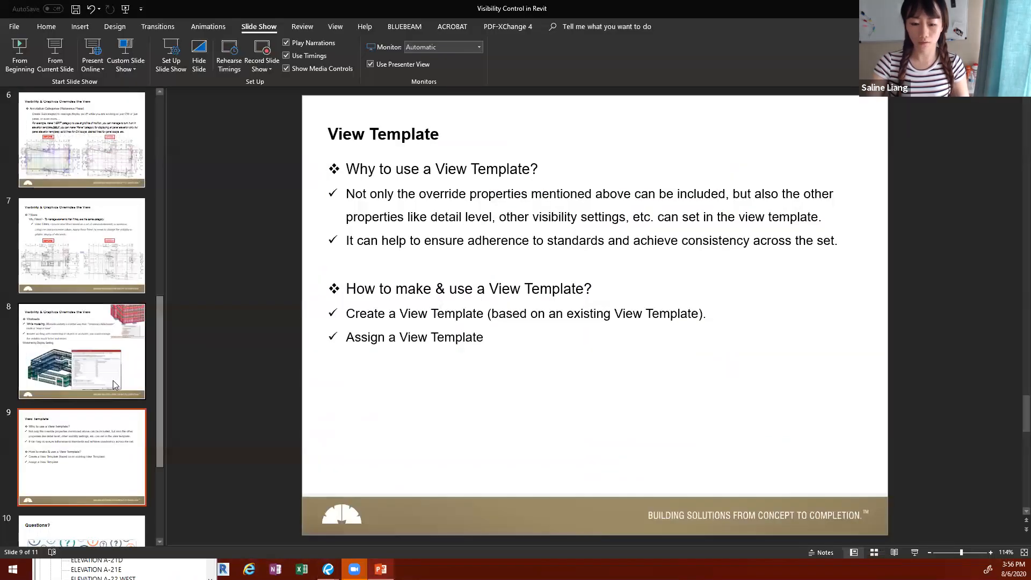
{"action": "scroll", "coordinate": [110, 367], "scroll_direction": "down", "scroll_amount": 2}
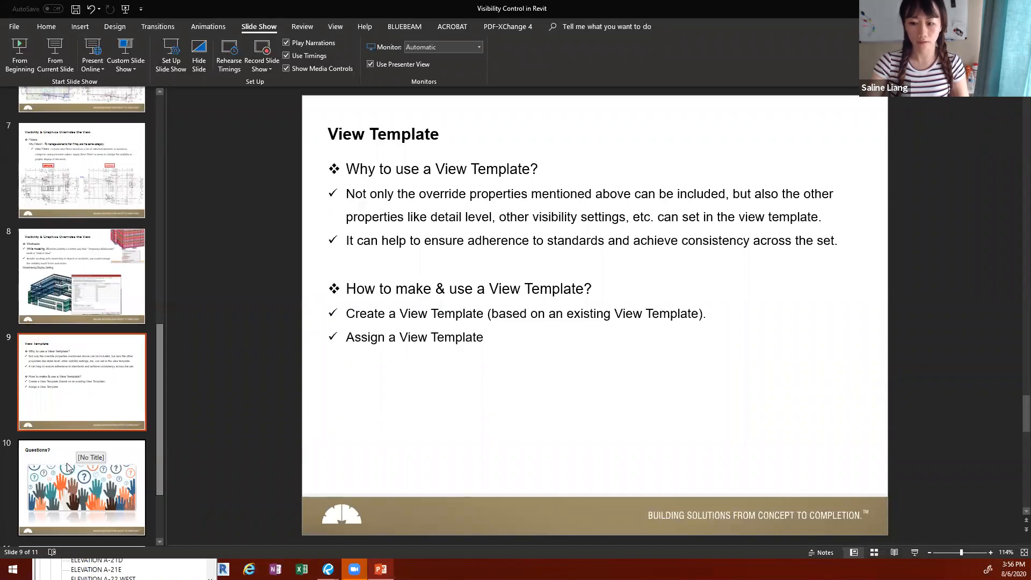
{"action": "left_click", "coordinate": [110, 51]}
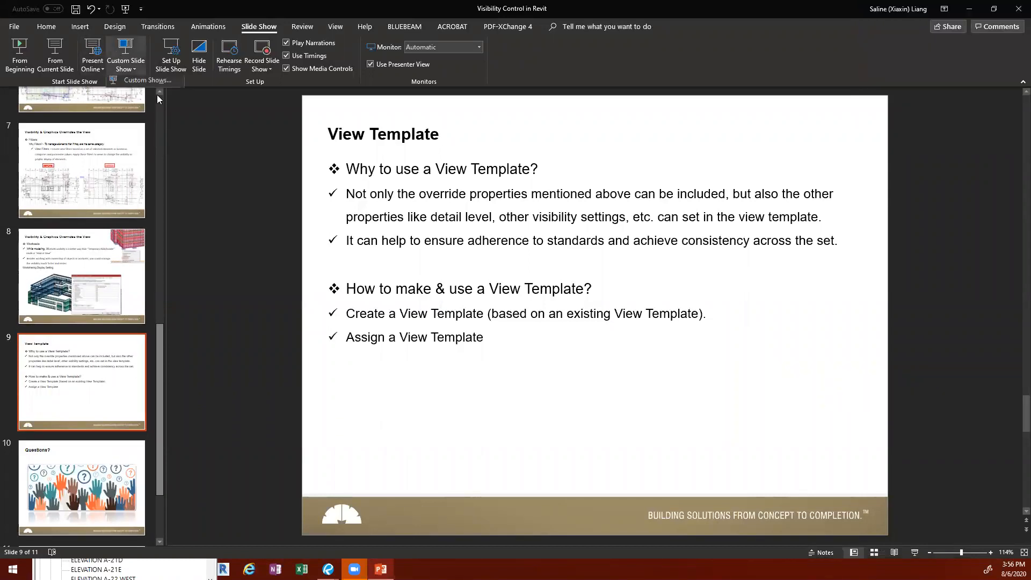
{"action": "left_click", "coordinate": [62, 57]}
{"action": "left_click", "coordinate": [379, 260]}
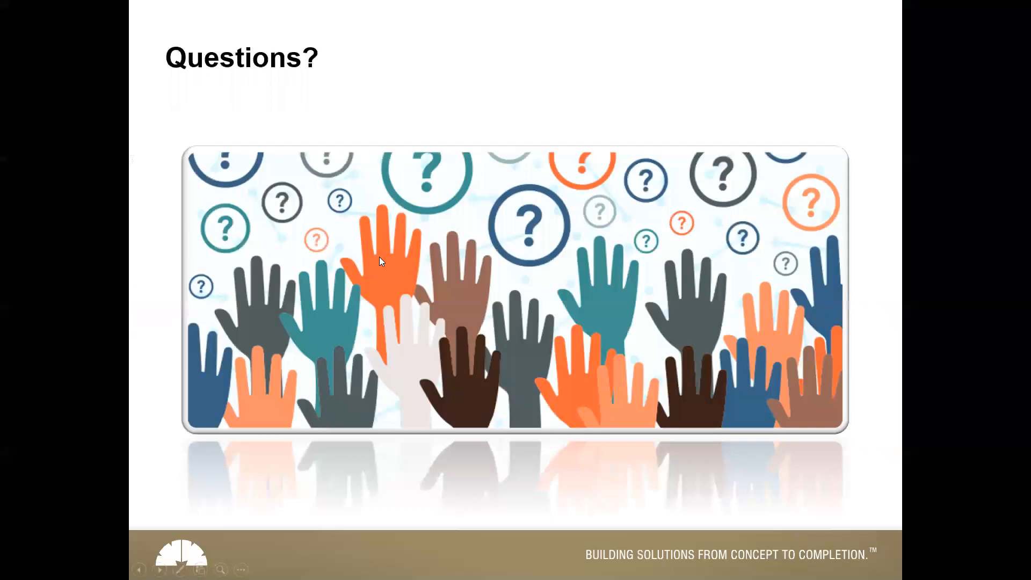
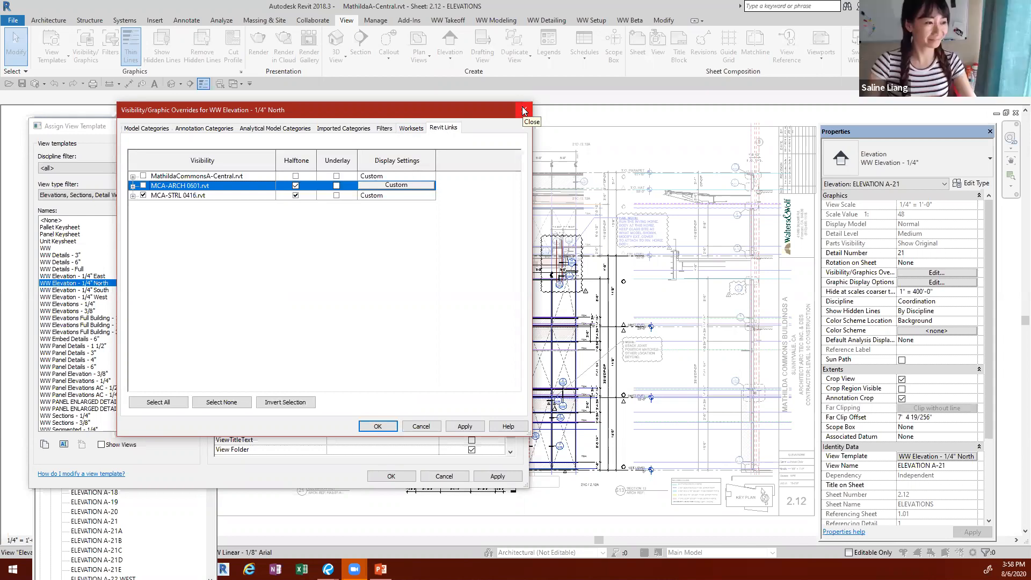
Step: Review the Ceilings and Columns model category overrides in the WW Elevation - 1/4" North template, then cancel without changes
{"action": "left_click", "coordinate": [163, 132]}
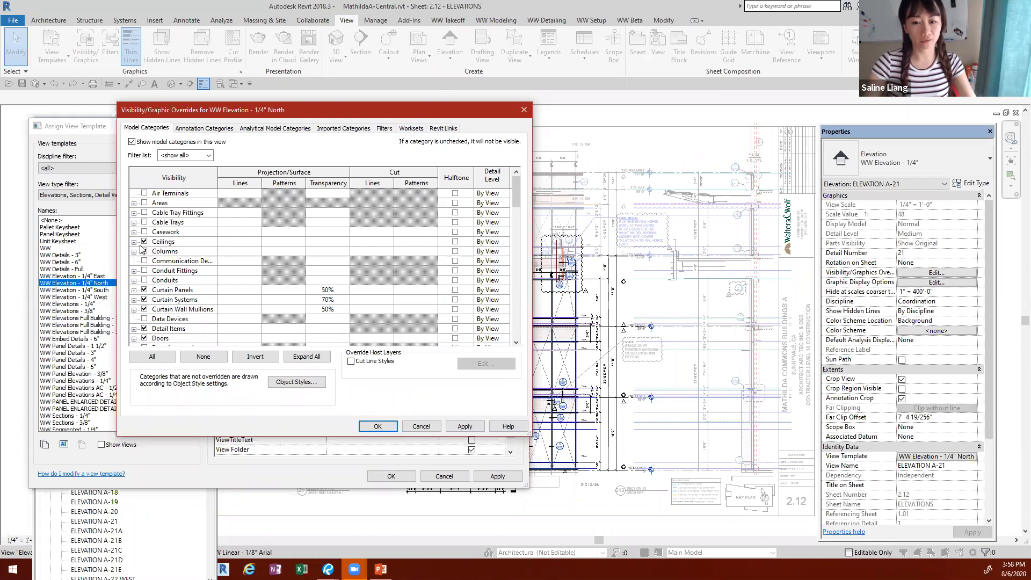
{"action": "left_click", "coordinate": [134, 241]}
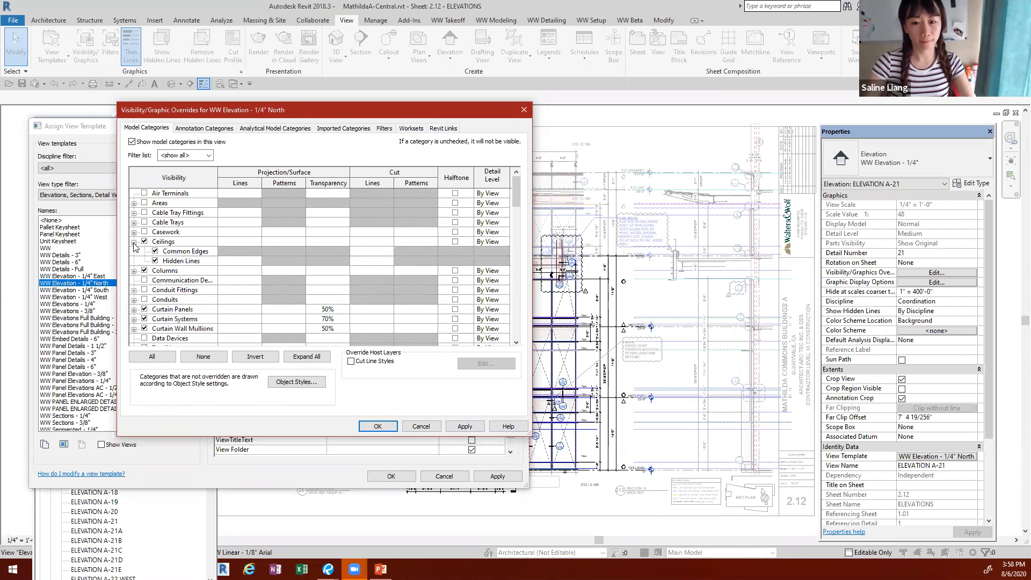
{"action": "left_click", "coordinate": [134, 242]}
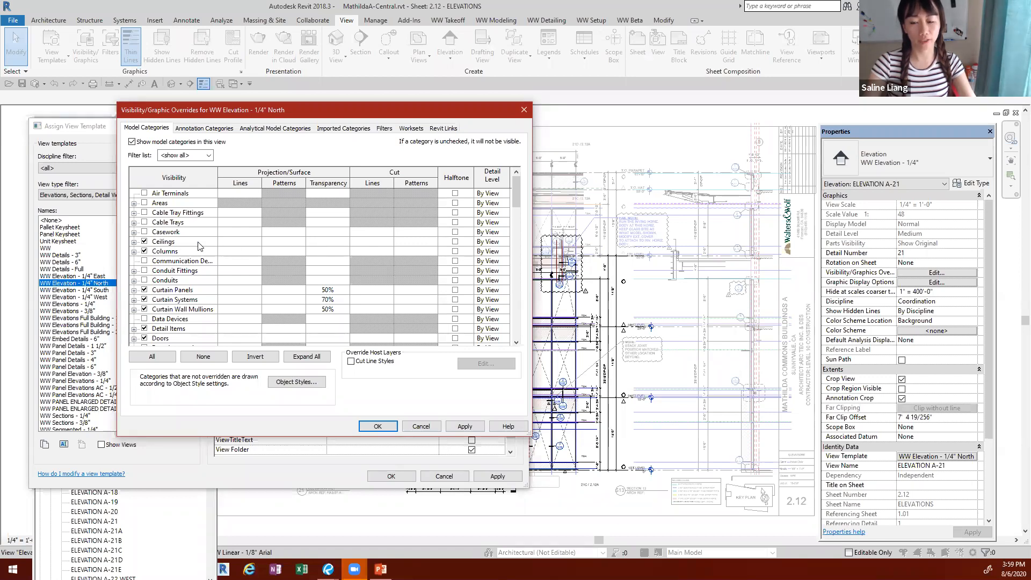
{"action": "left_click", "coordinate": [168, 243]}
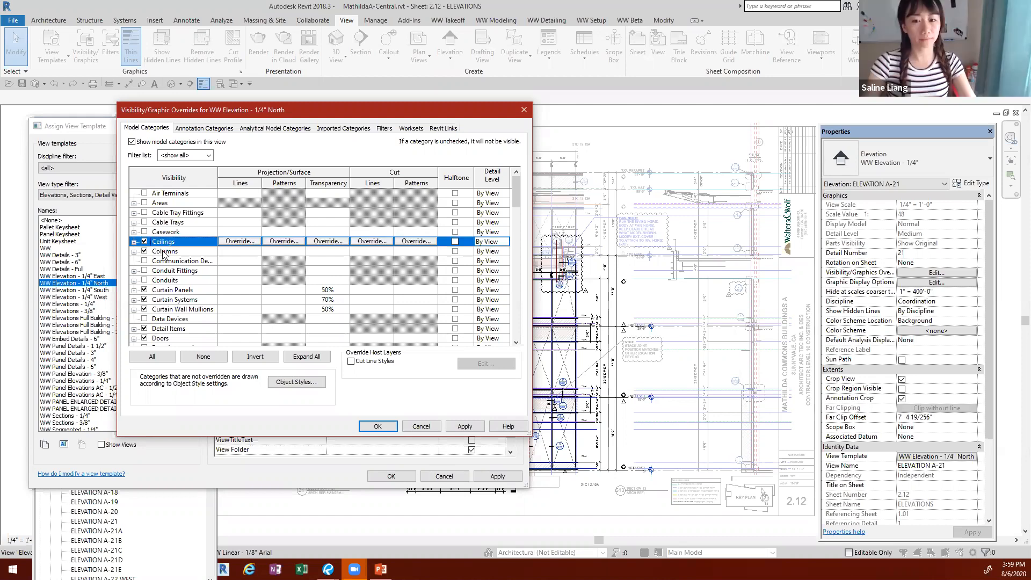
{"action": "left_click", "coordinate": [166, 251]}
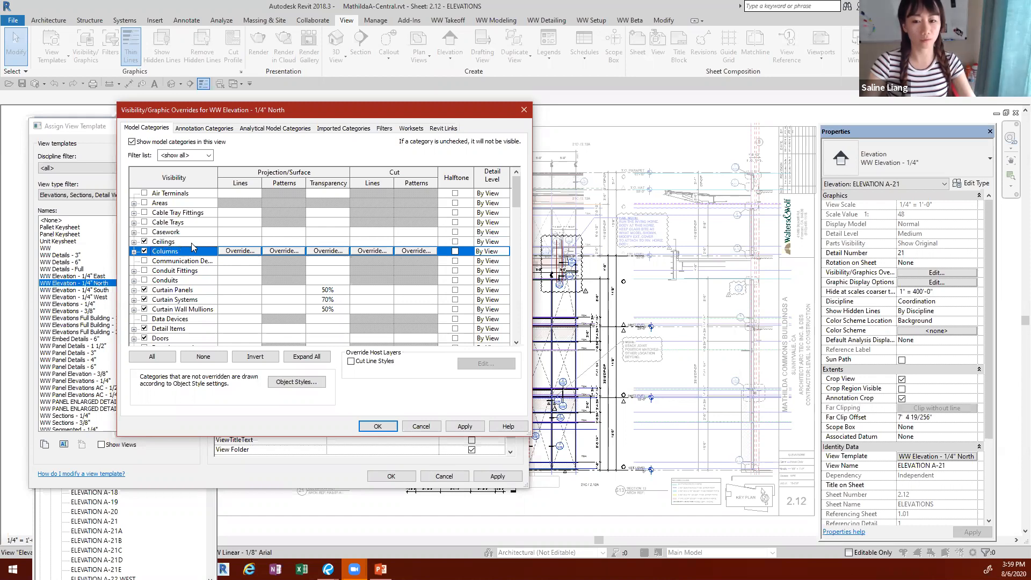
{"action": "left_click", "coordinate": [182, 243]}
{"action": "left_click", "coordinate": [172, 252]}
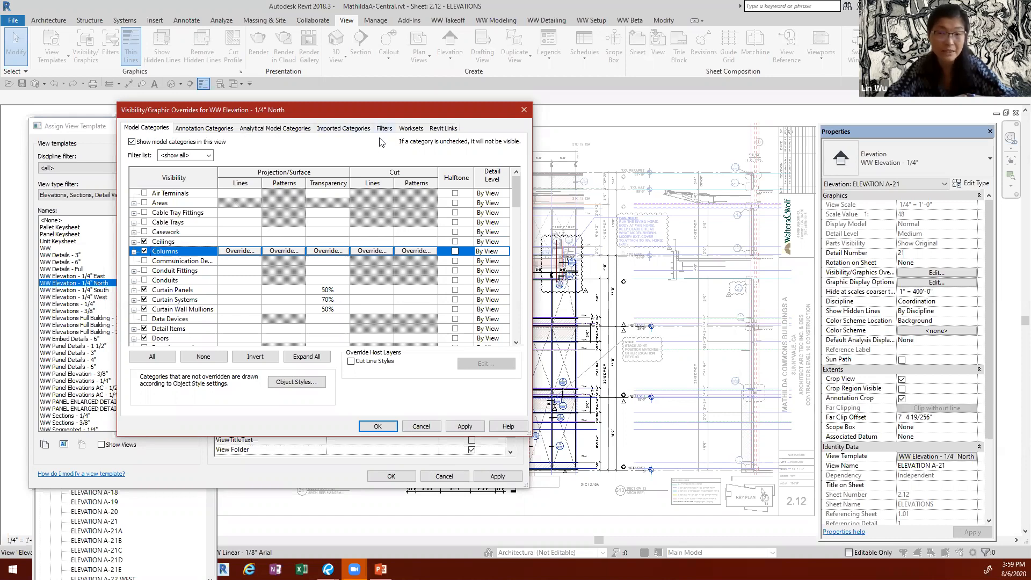
{"action": "left_click", "coordinate": [421, 426]}
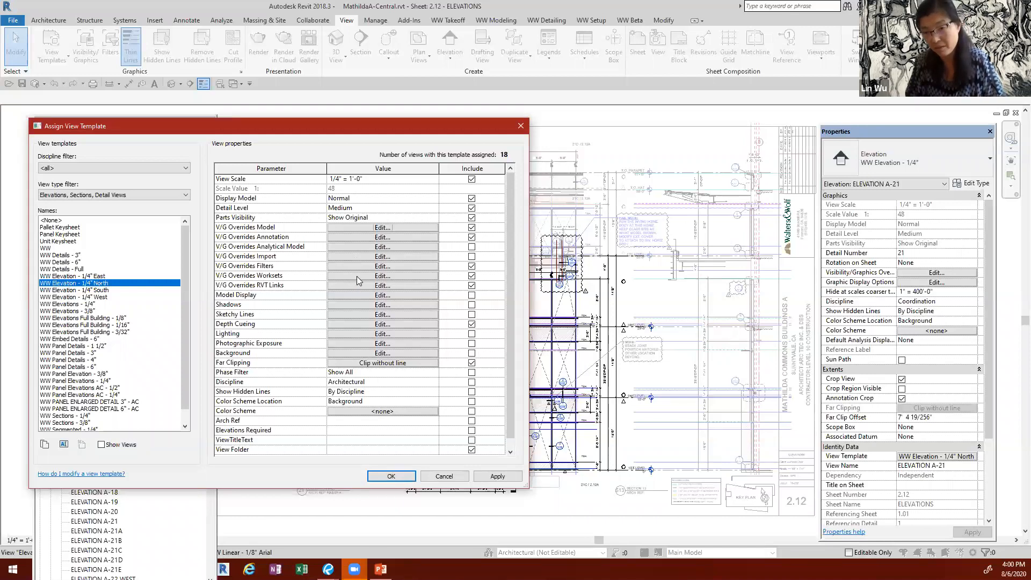
Step: Check the workset and Revit link visibility settings in the WW Elevation - 1/4" North template and close the template dialogs without changes
{"action": "left_click", "coordinate": [355, 274]}
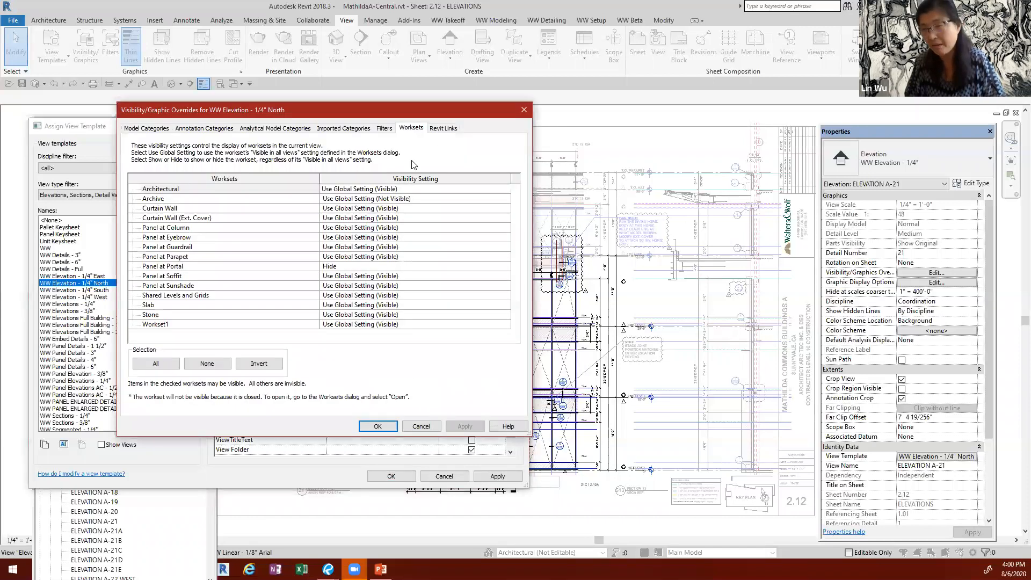
{"action": "left_click", "coordinate": [444, 129]}
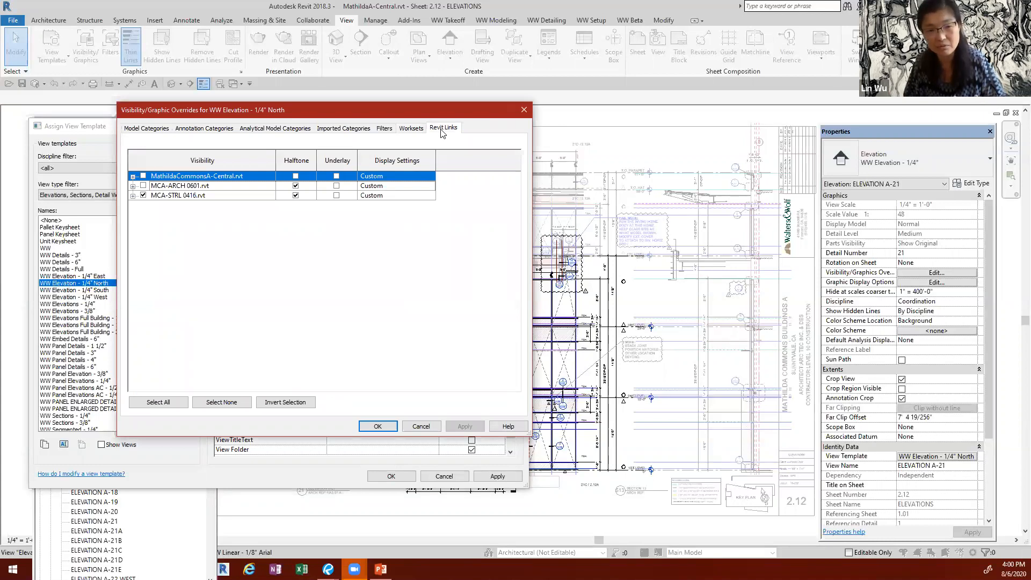
{"action": "left_click", "coordinate": [525, 113]}
{"action": "left_click", "coordinate": [522, 125]}
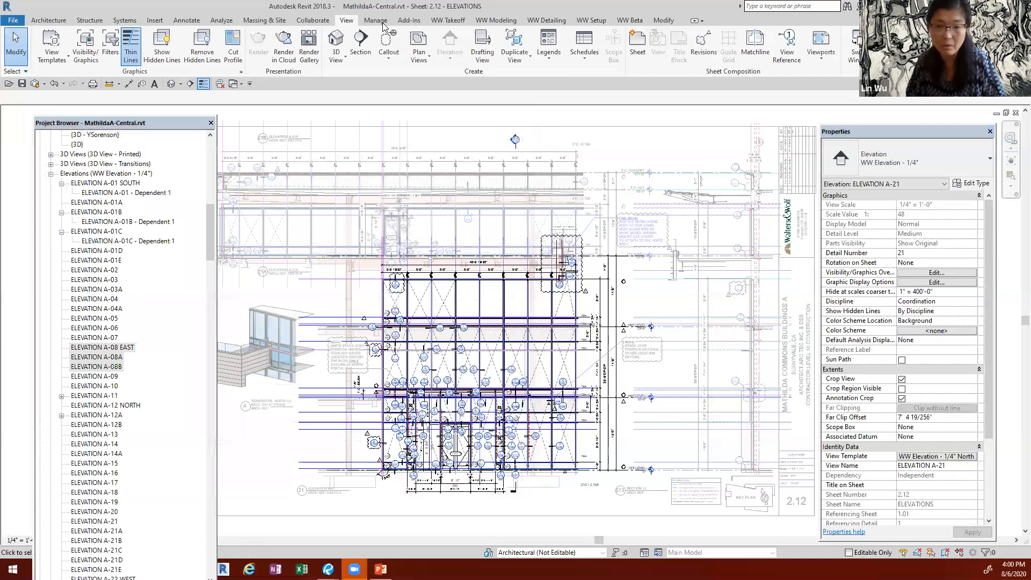
Step: Deactivate the viewport on sheet 2.12 and review the linked Revit models in Manage Links without changing them
{"action": "left_click", "coordinate": [378, 22]}
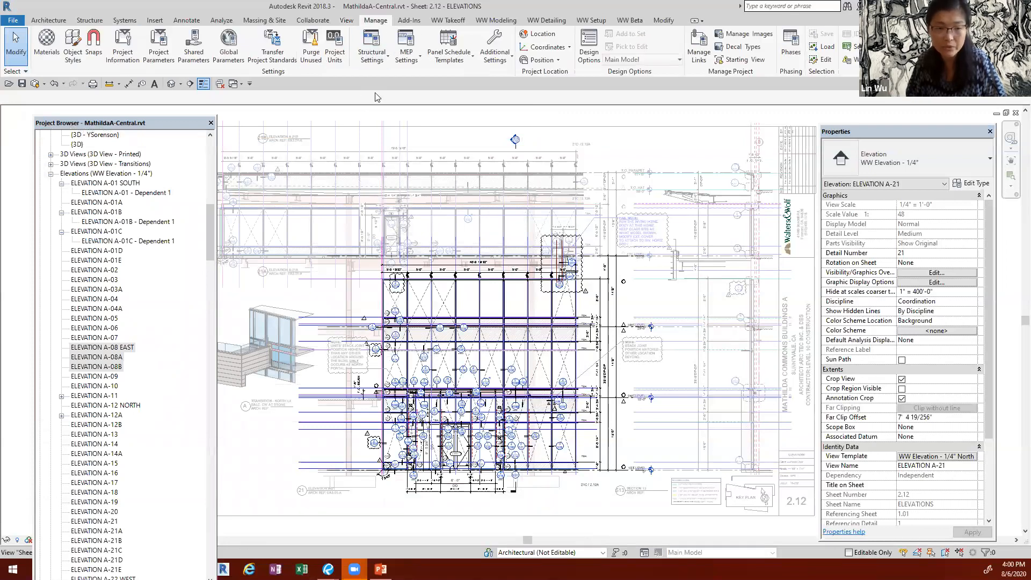
{"action": "double_click", "coordinate": [377, 116]}
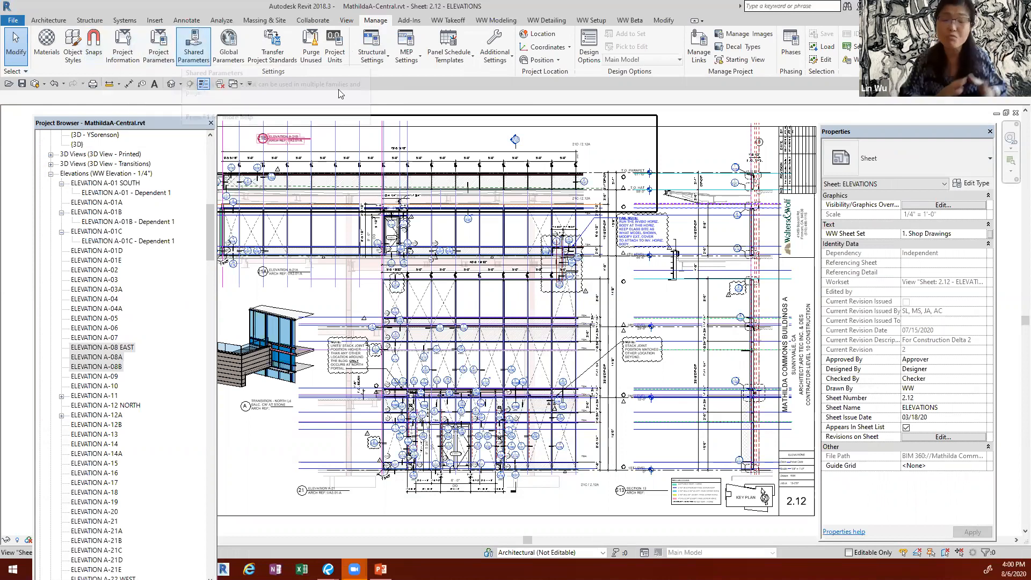
{"action": "left_click", "coordinate": [698, 48]}
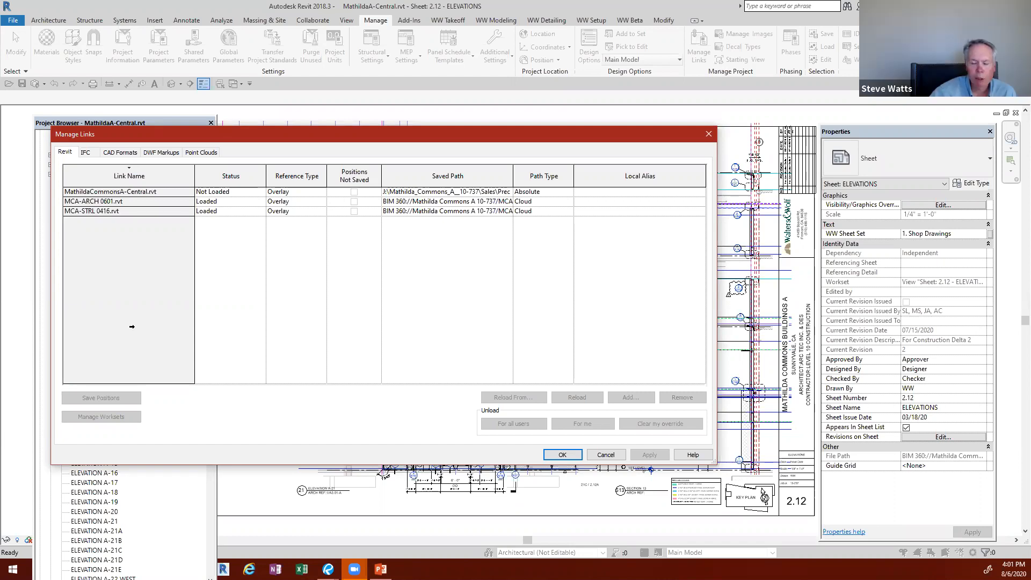
{"action": "left_click", "coordinate": [710, 134]}
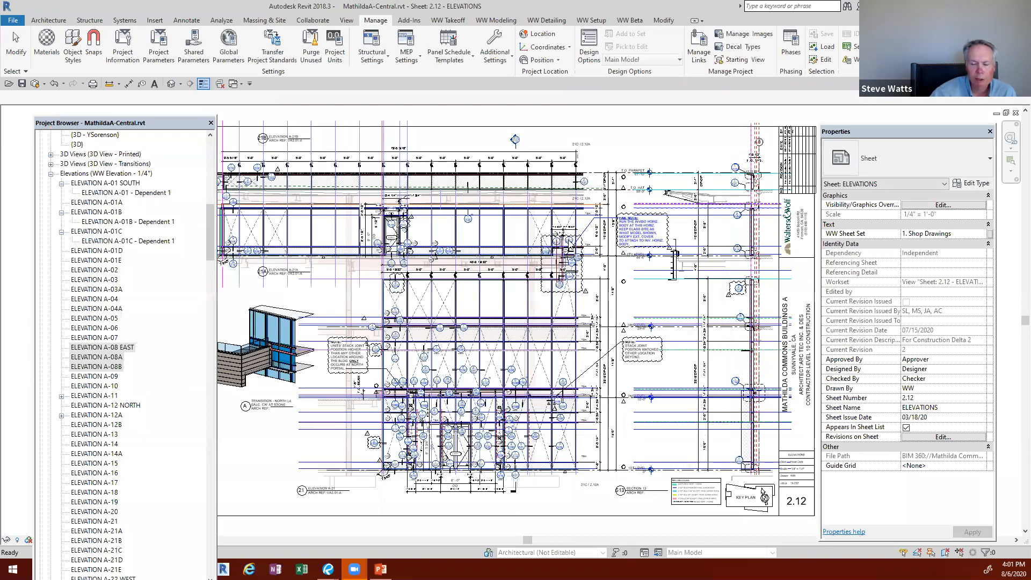
Step: Open the 1ST LEVEL floor plan from the WW Floor Plan - 1/16" group and view its overall layout
{"action": "scroll", "coordinate": [229, 170], "scroll_direction": "up", "scroll_amount": 1}
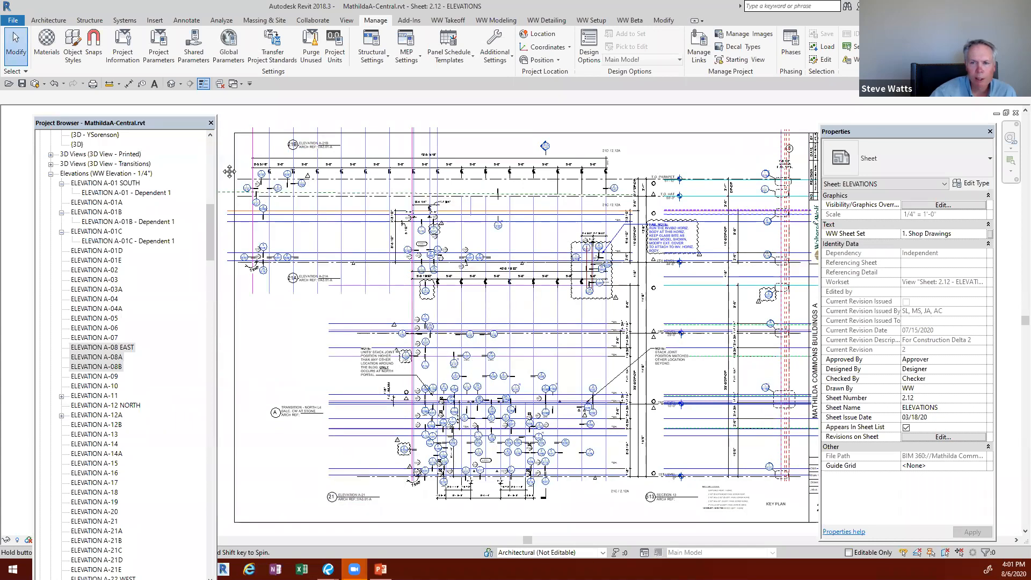
{"action": "middle_click_drag", "start_coordinate": [229, 170], "coordinate": [304, 178]}
{"action": "left_click_drag", "start_coordinate": [210, 228], "coordinate": [209, 140]}
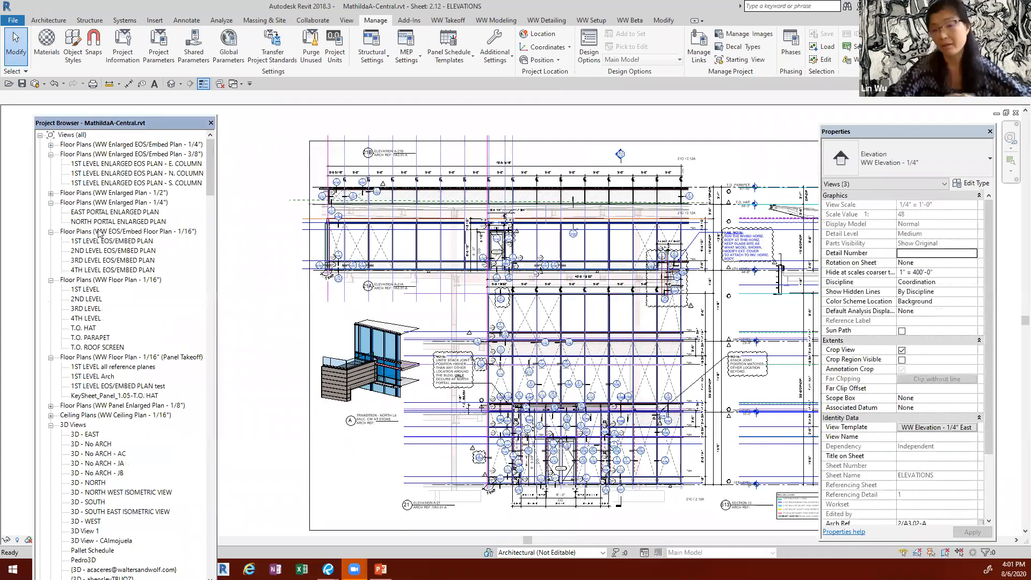
{"action": "left_click", "coordinate": [86, 290]}
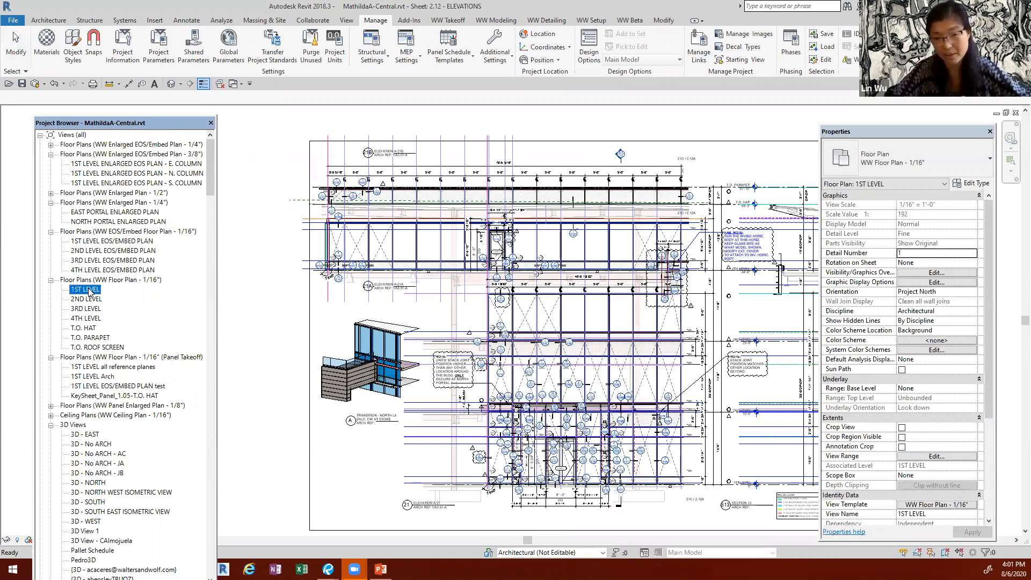
{"action": "double_click", "coordinate": [86, 290]}
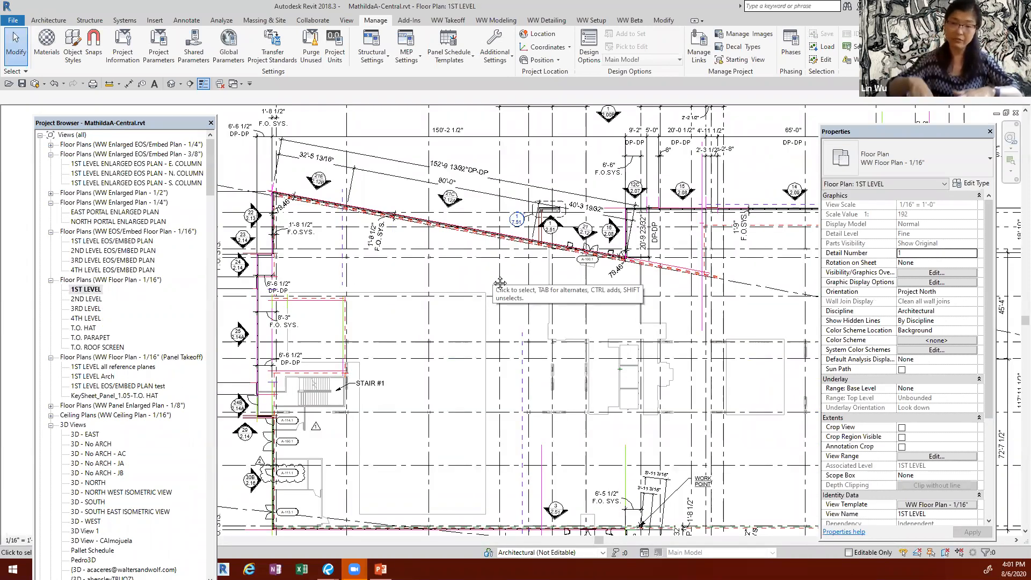
{"action": "middle_click_drag", "start_coordinate": [493, 279], "coordinate": [479, 283]}
{"action": "scroll", "coordinate": [479, 283], "scroll_direction": "down", "scroll_amount": 2}
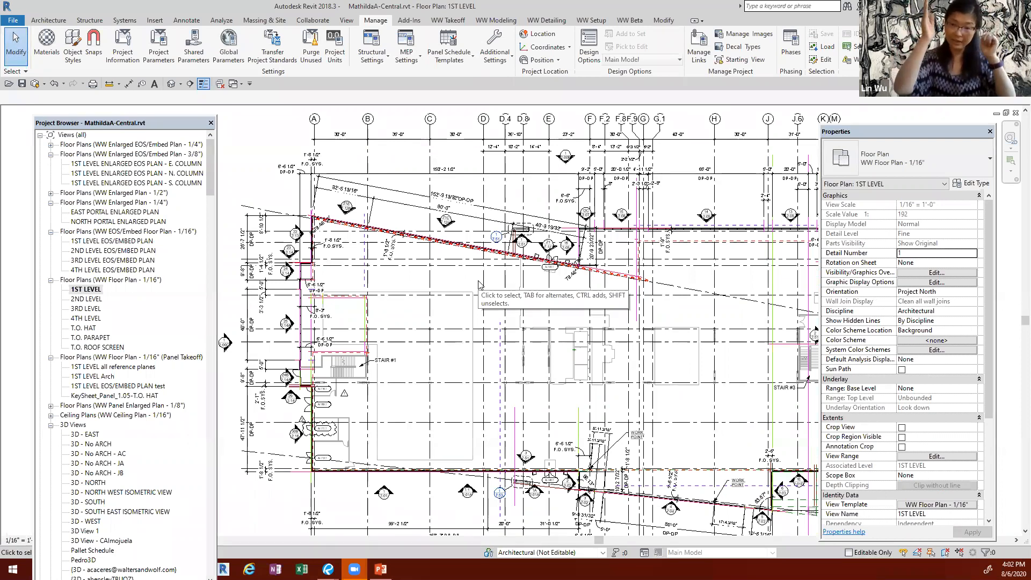
Step: Inspect the View Range offsets of the 1ST LEVEL floor plan and close the settings without changes
{"action": "left_click", "coordinate": [479, 285]}
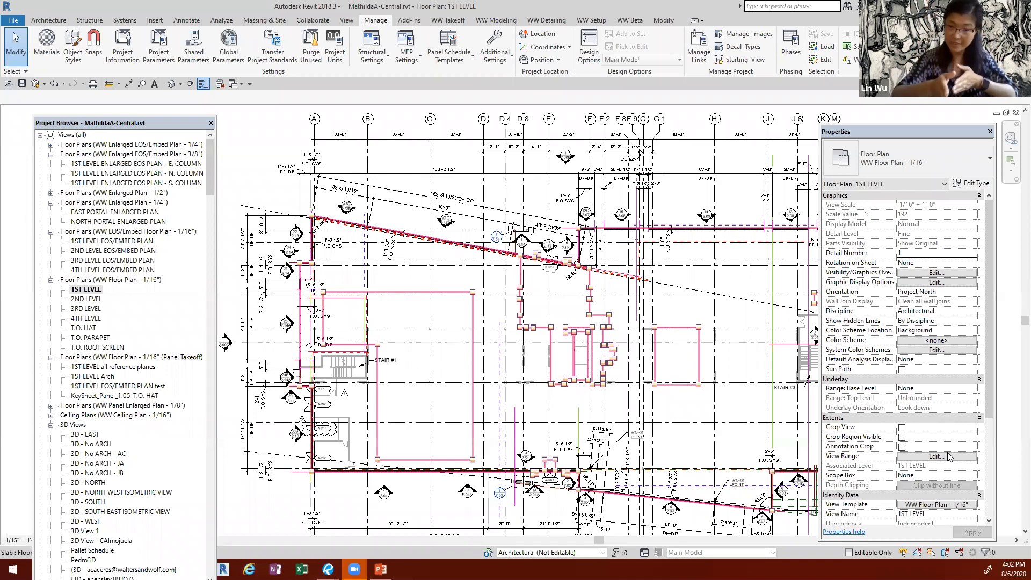
{"action": "left_click", "coordinate": [937, 456]}
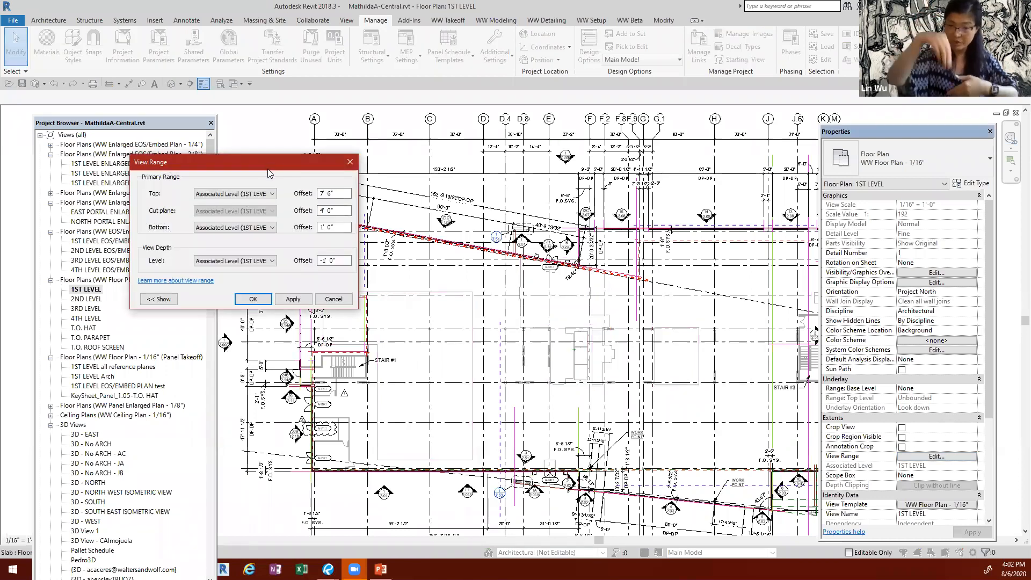
{"action": "left_click_drag", "start_coordinate": [269, 172], "coordinate": [420, 210]}
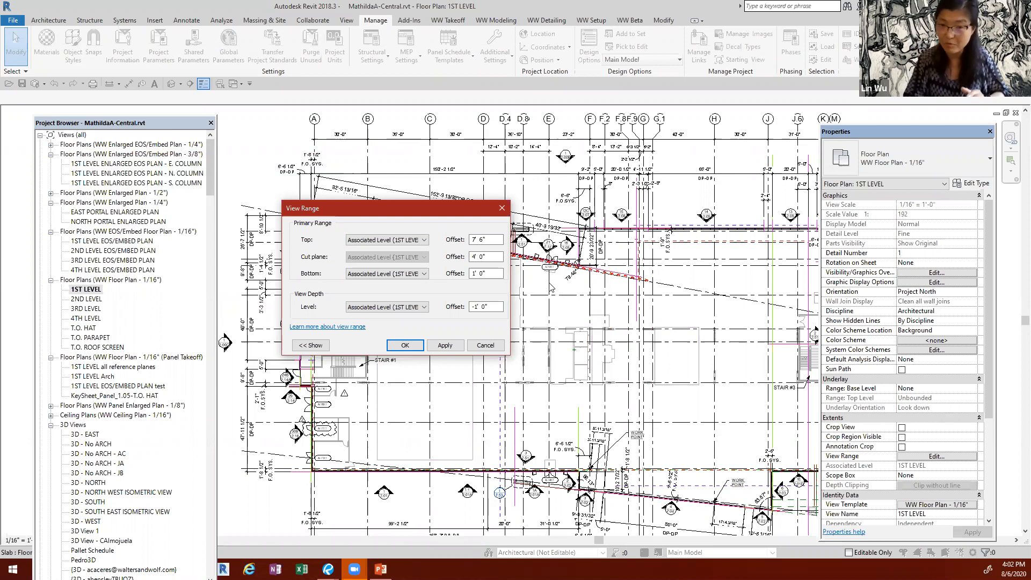
{"action": "left_click", "coordinate": [502, 208]}
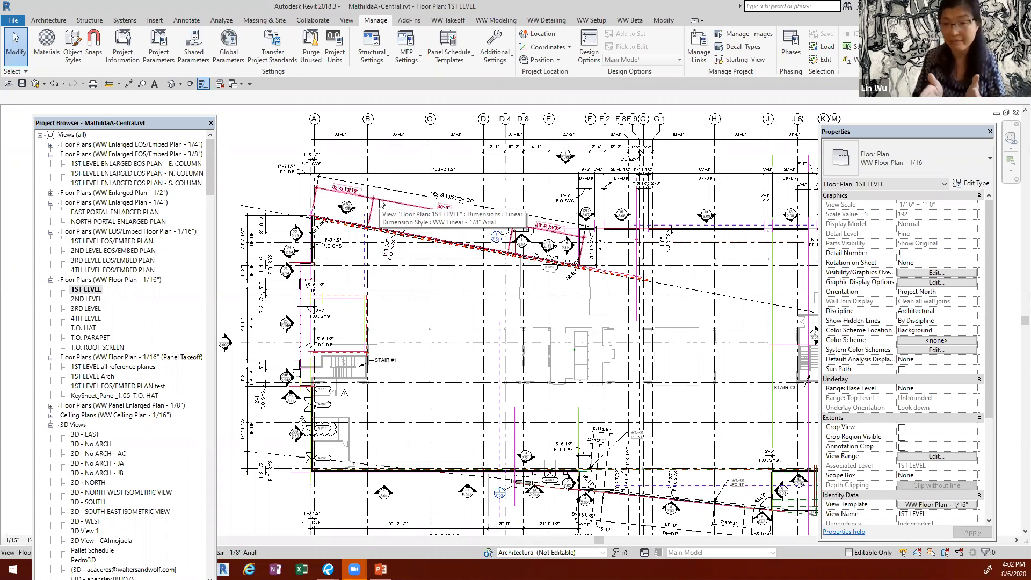
Step: Open the 2ND LEVEL floor plan and examine the area around its soffit callout for comparison with the first level
{"action": "middle_click_drag", "start_coordinate": [531, 386], "coordinate": [375, 308]}
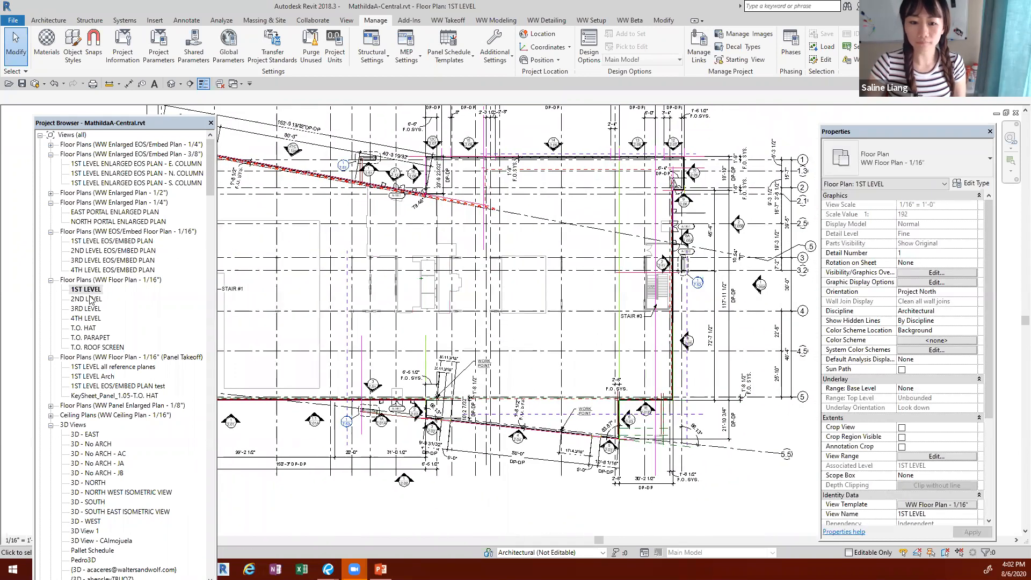
{"action": "double_click", "coordinate": [86, 298]}
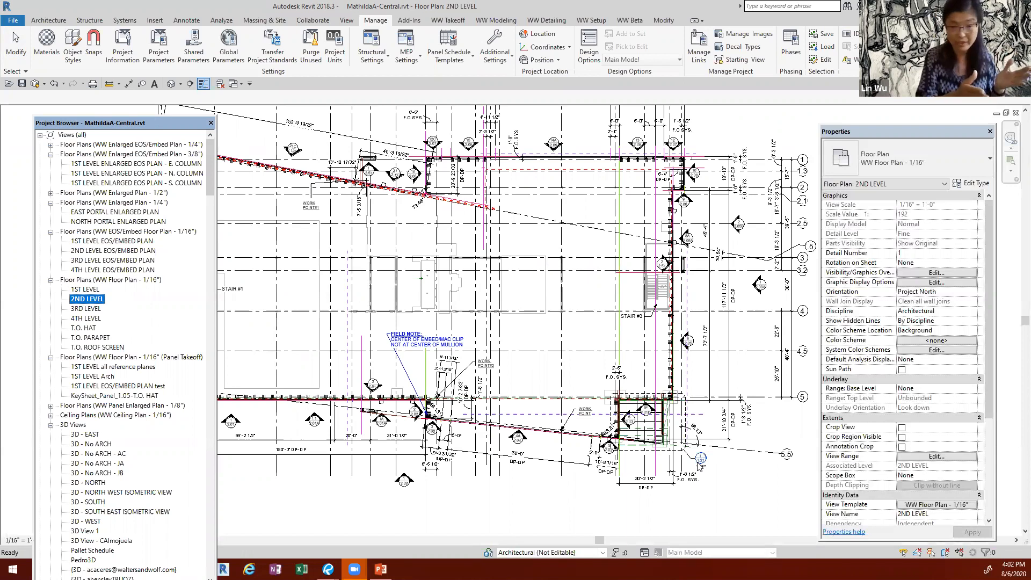
{"action": "left_click", "coordinate": [514, 514]}
{"action": "scroll", "coordinate": [514, 514], "scroll_direction": "up", "scroll_amount": 1}
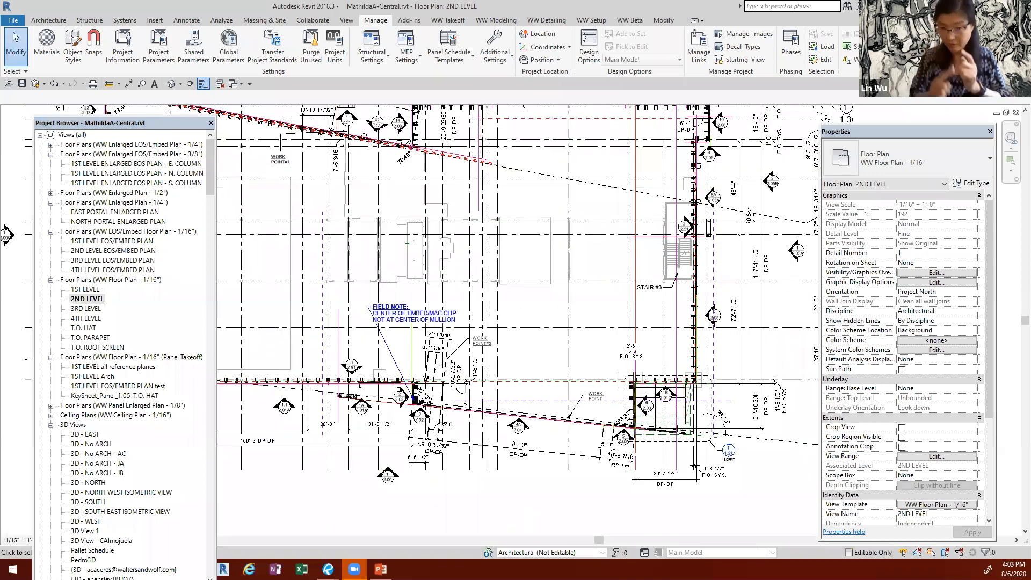
{"action": "mouse_move", "coordinate": [380, 568]}
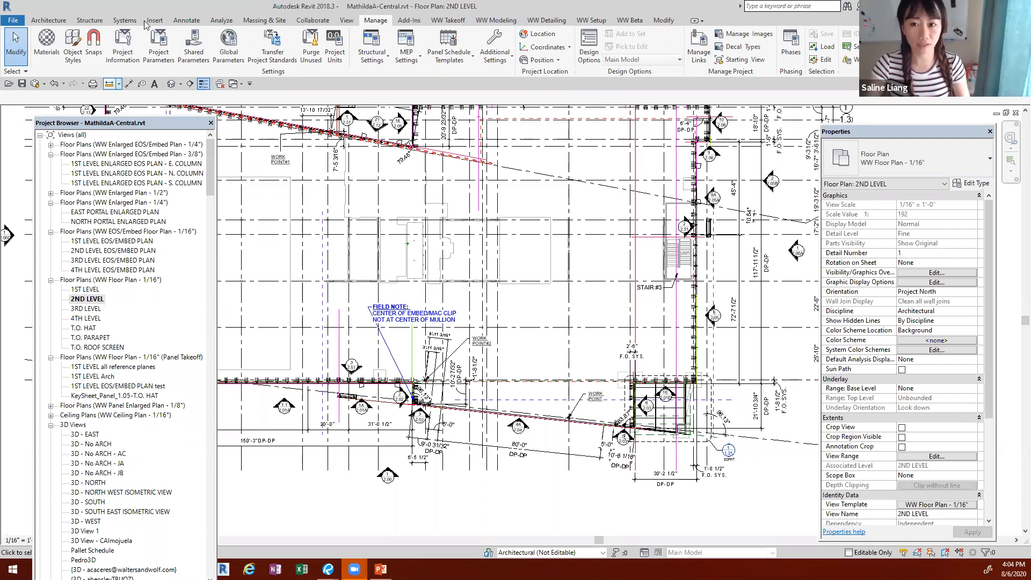
Step: Look through the project's view templates in the template manager and cancel without changes
{"action": "left_click", "coordinate": [346, 20]}
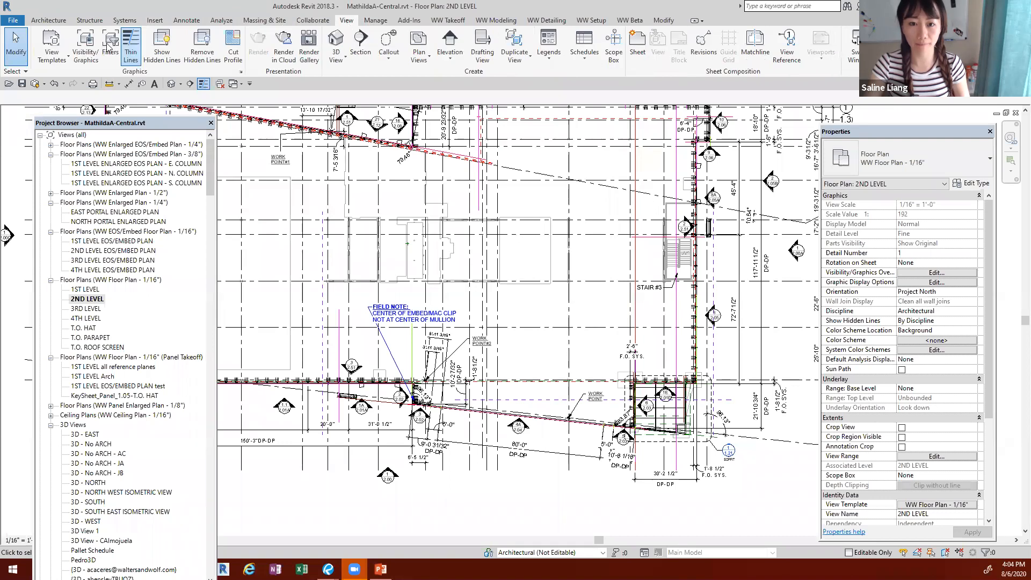
{"action": "left_click", "coordinate": [52, 51]}
{"action": "left_click", "coordinate": [68, 123]}
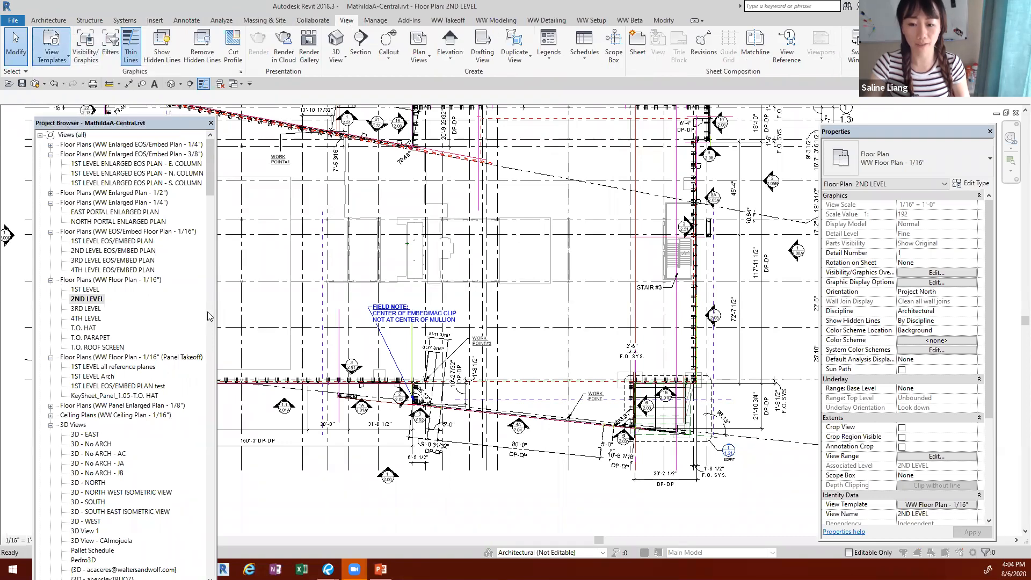
{"action": "scroll", "coordinate": [78, 387], "scroll_direction": "down", "scroll_amount": 3}
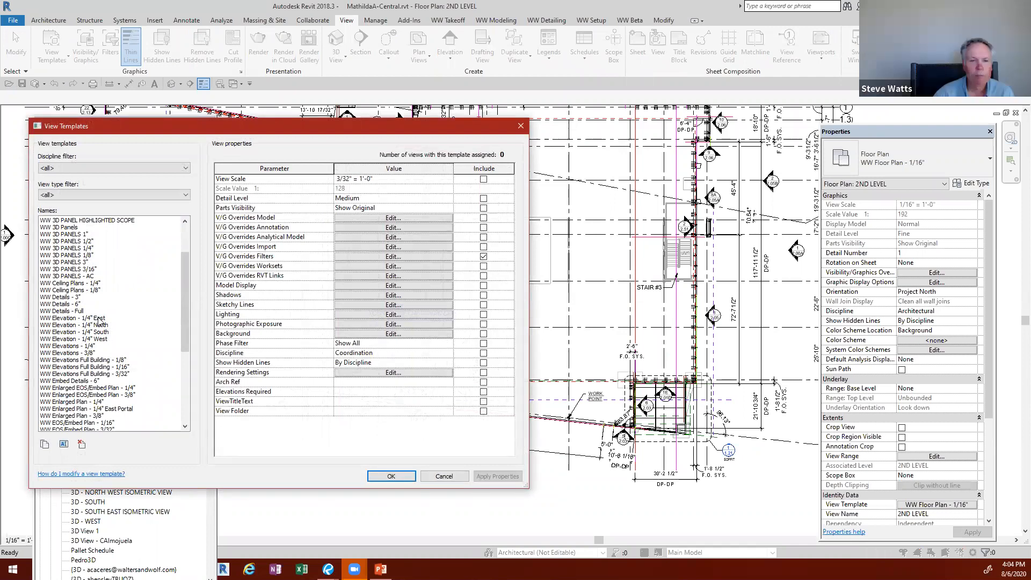
{"action": "left_click", "coordinate": [441, 477]}
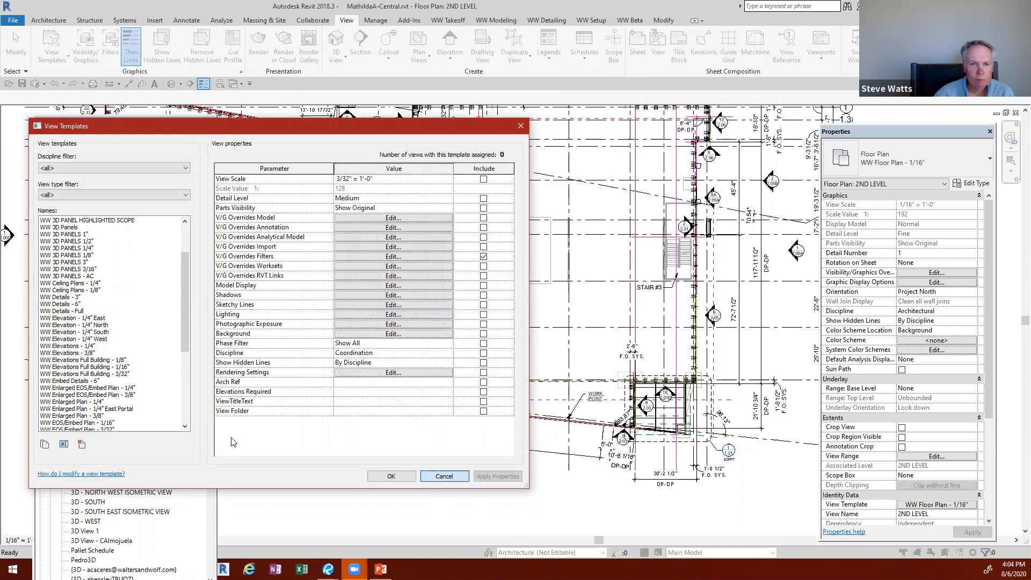
Step: Select floor plans 1ST LEVEL through T.O. PARAPET, inspect their assigned view template, and cancel without reassigning it
{"action": "left_click", "coordinate": [86, 289]}
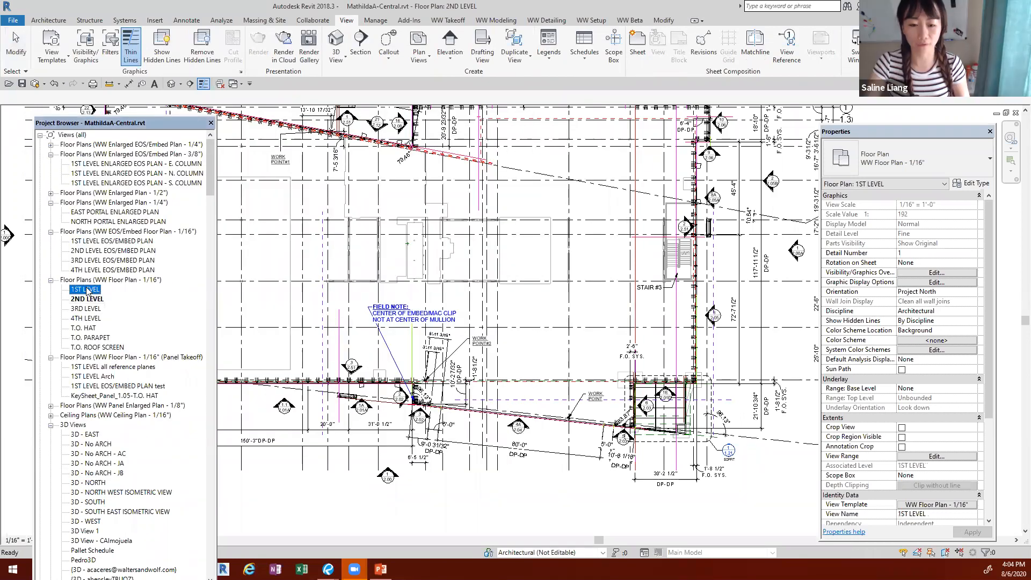
{"action": "left_click", "coordinate": [96, 338], "text": "shift"}
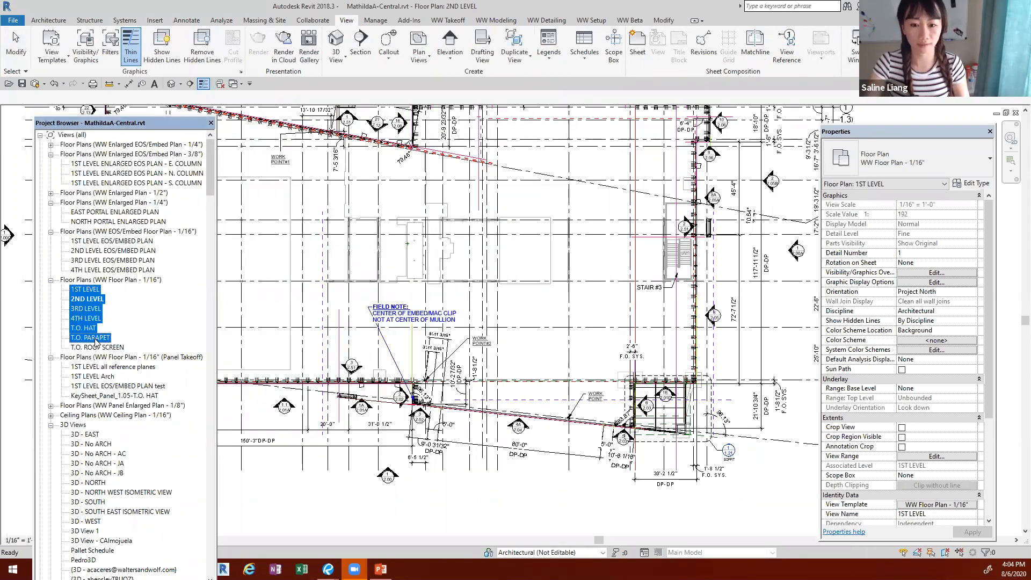
{"action": "left_click", "coordinate": [914, 457]}
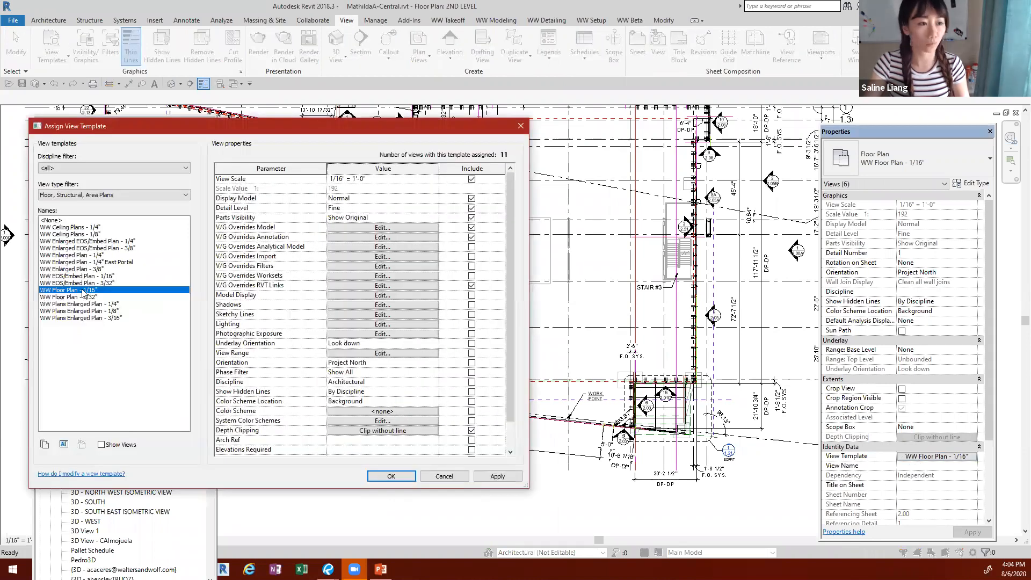
{"action": "left_click", "coordinate": [460, 480]}
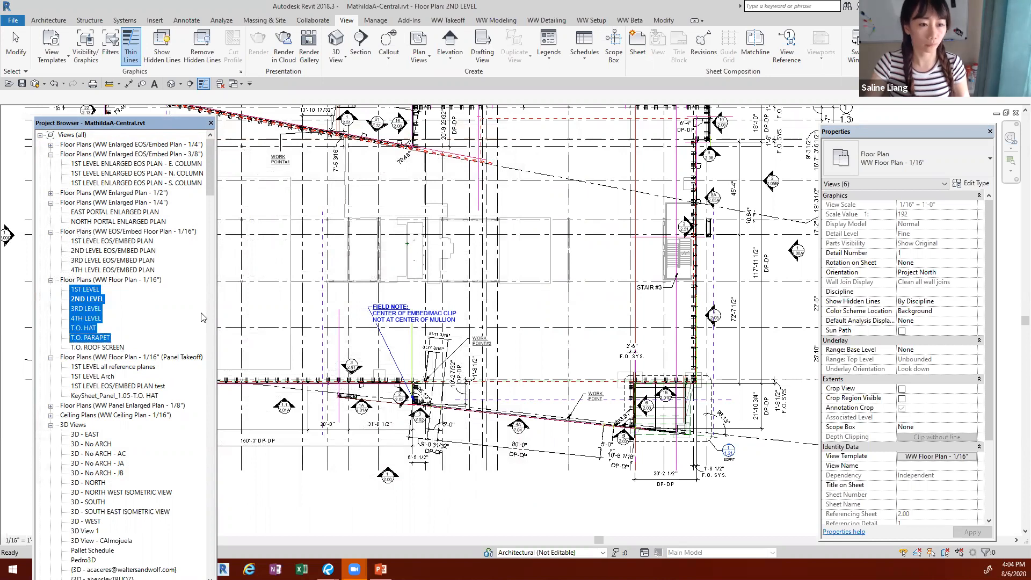
Step: Inspect the custom model category display settings of link MCA-ARCH 0601.rvt in the WW Floor Plan - 1/16" view template and cancel without changes
{"action": "left_click", "coordinate": [922, 458]}
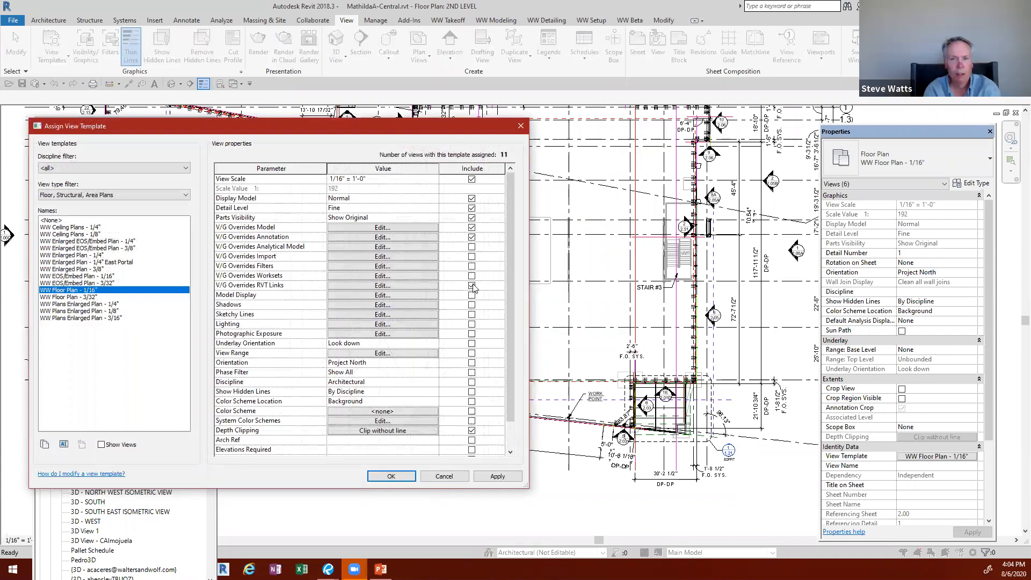
{"action": "left_click", "coordinate": [381, 285]}
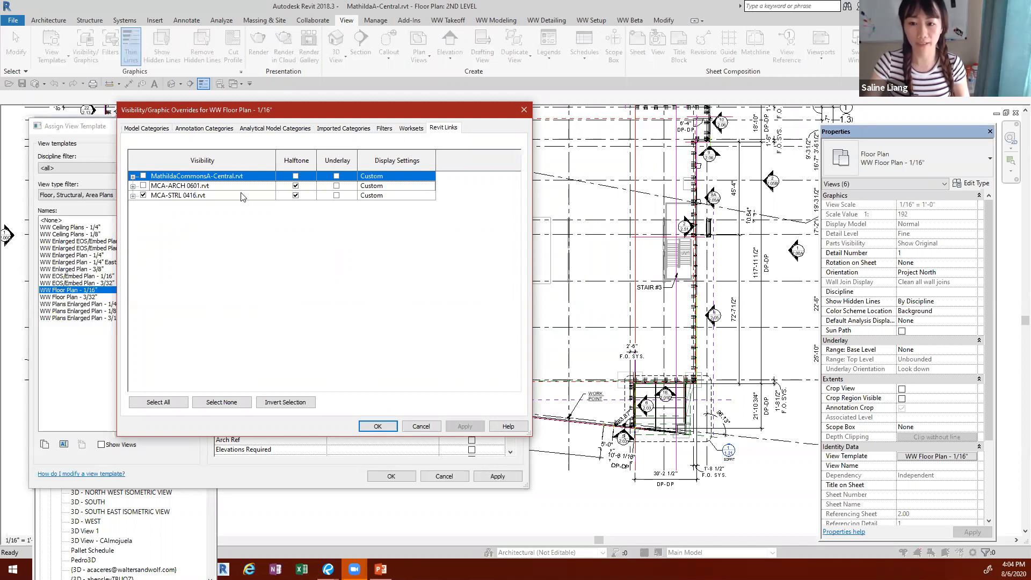
{"action": "left_click", "coordinate": [371, 185]}
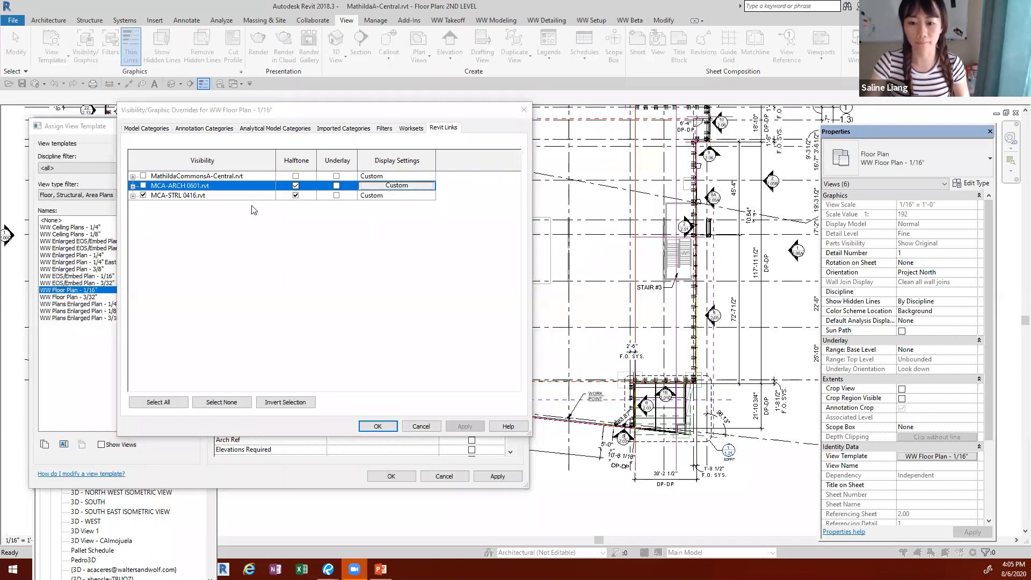
{"action": "left_click", "coordinate": [376, 185]}
{"action": "left_click", "coordinate": [340, 206]}
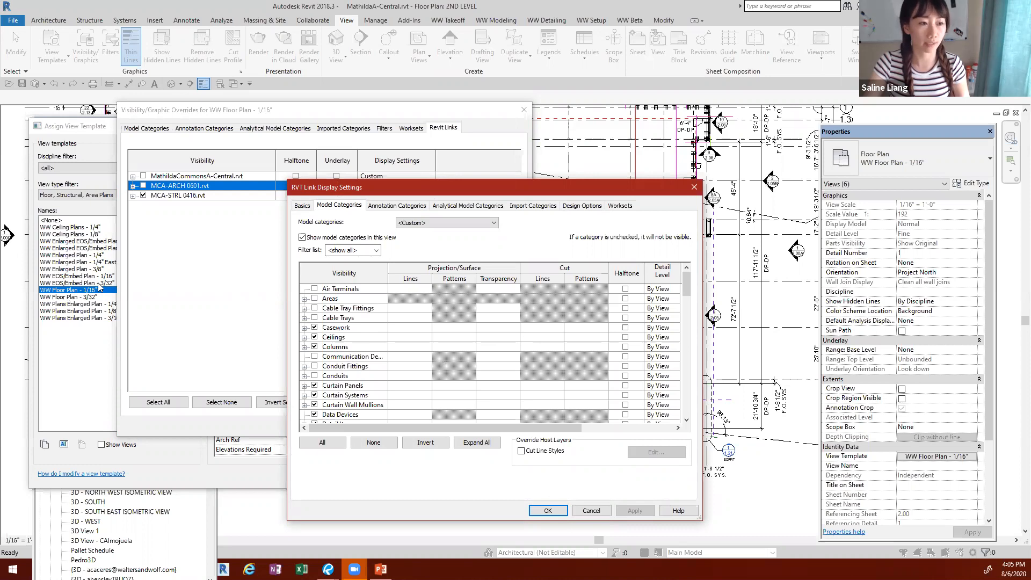
{"action": "left_click", "coordinate": [591, 511]}
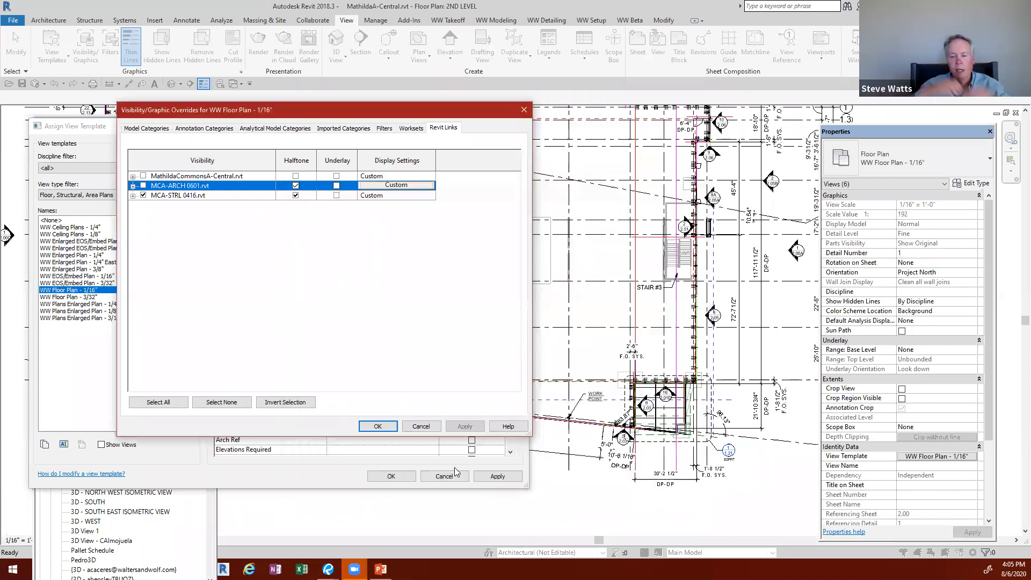
{"action": "left_click", "coordinate": [420, 426]}
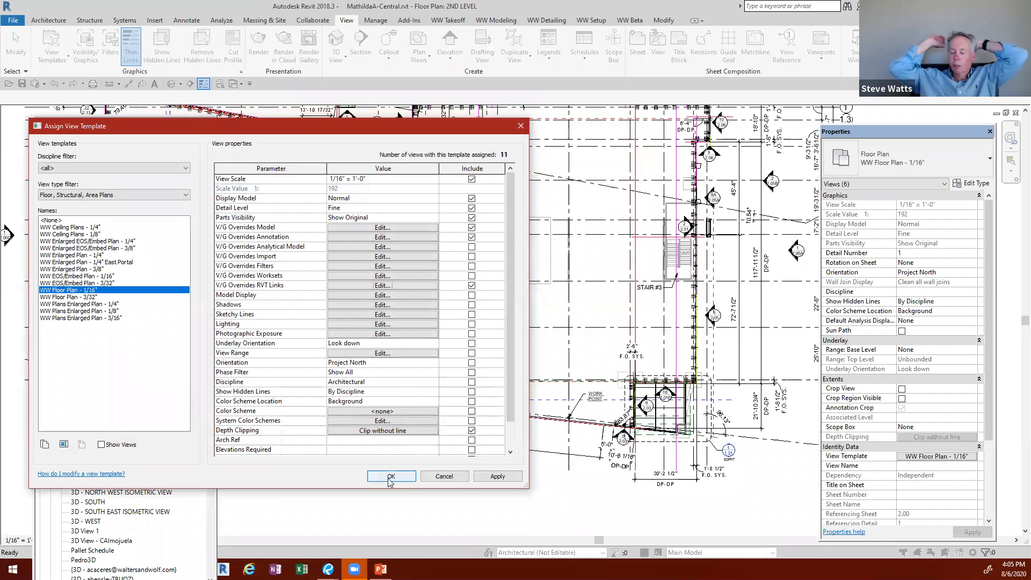
{"action": "left_click", "coordinate": [434, 477]}
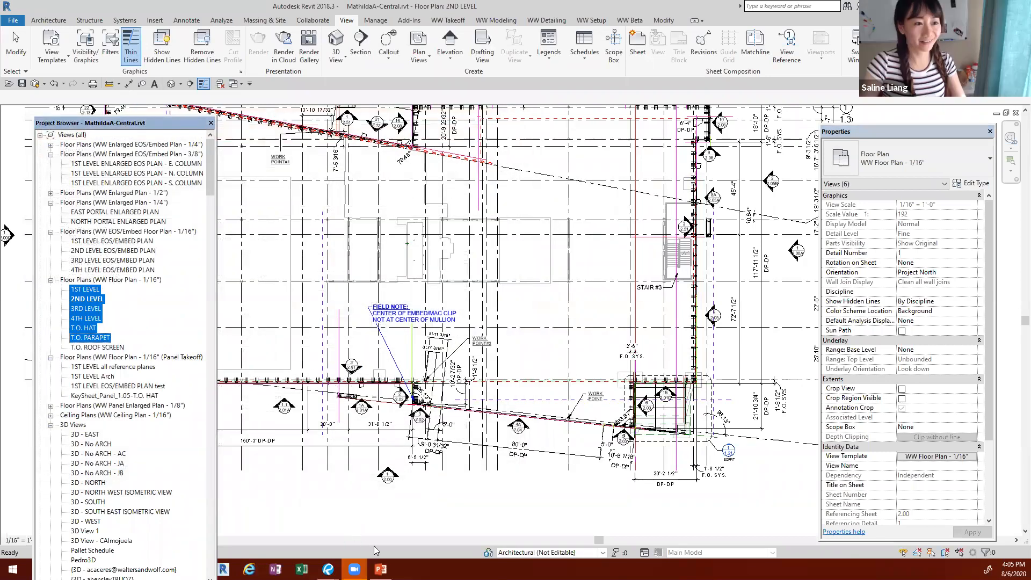